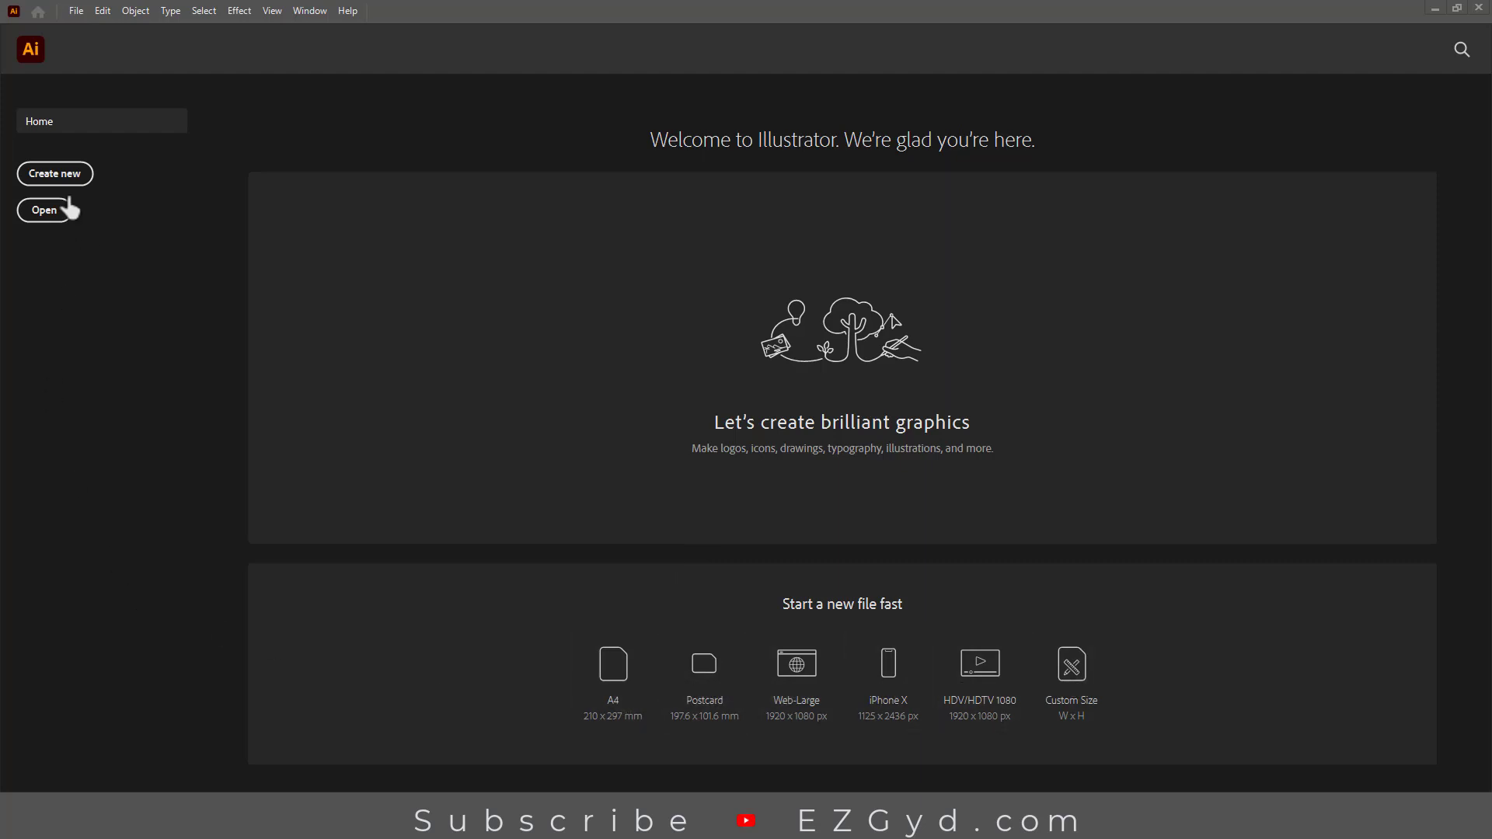
Step: Start a new document and choose the Print A4 preset
click(75, 11)
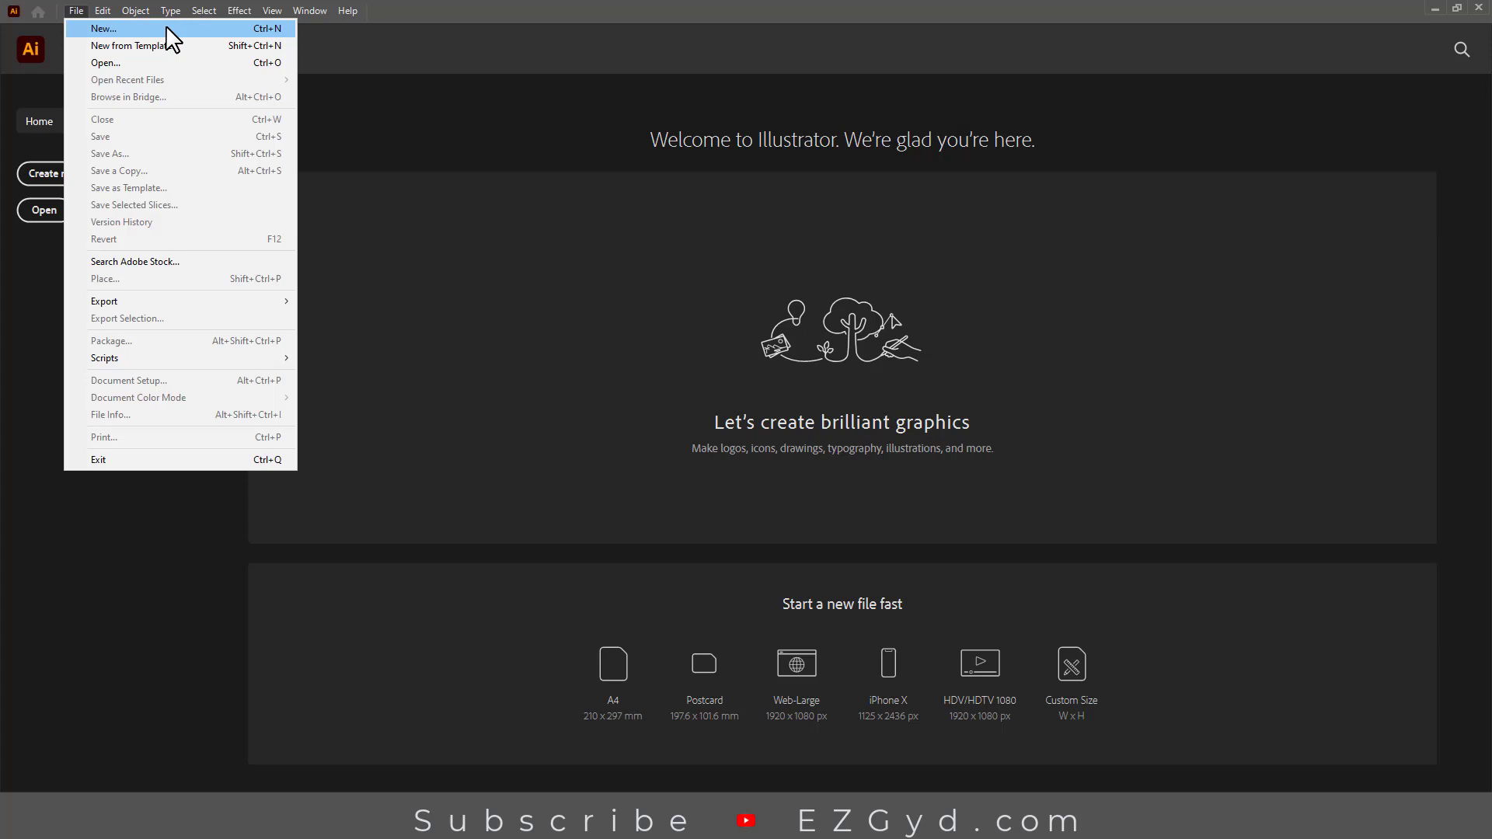
click(46, 180)
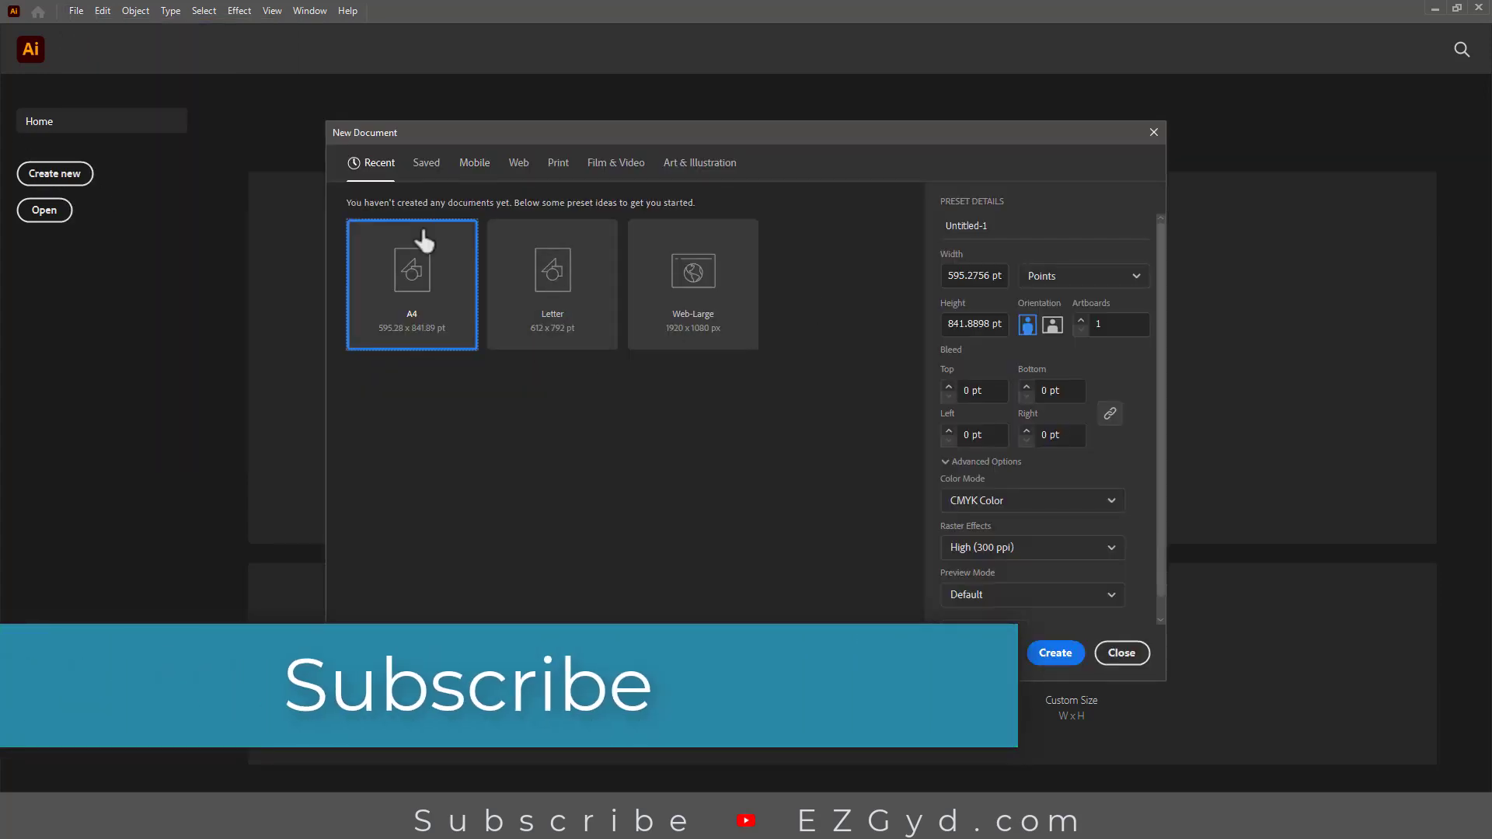
click(440, 164)
click(472, 165)
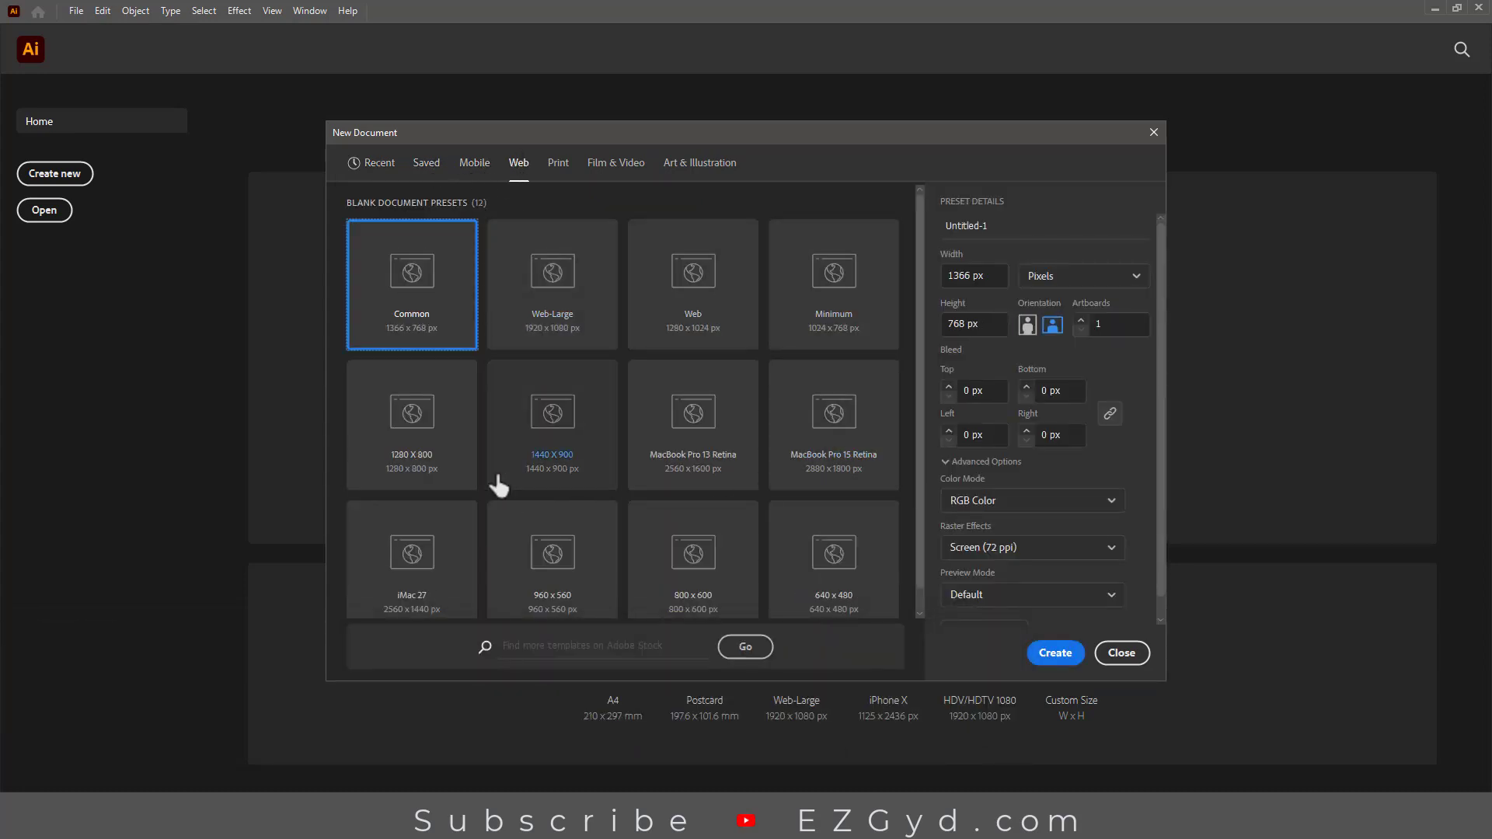
click(562, 166)
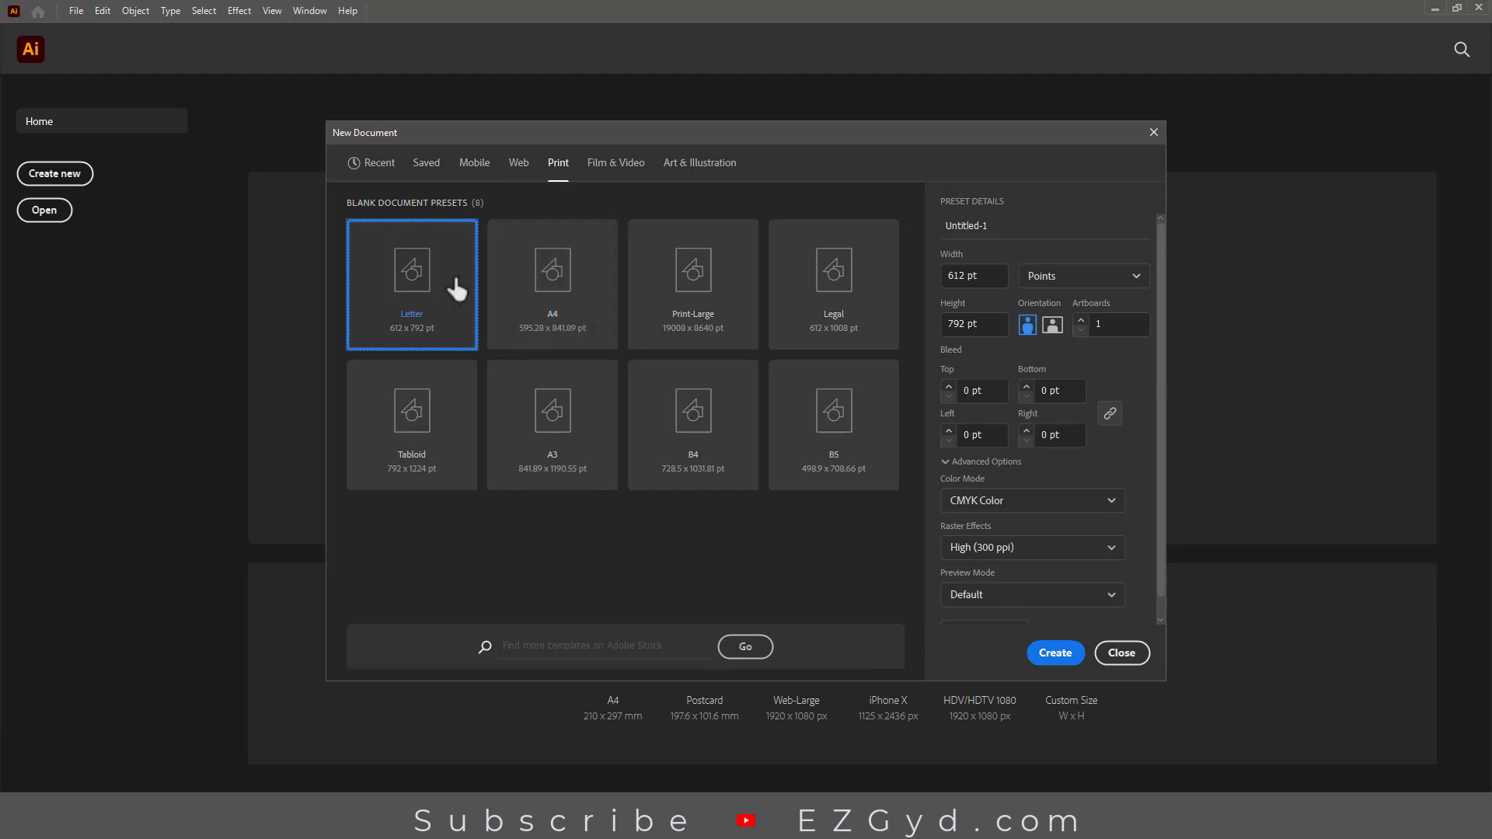
click(624, 167)
click(558, 164)
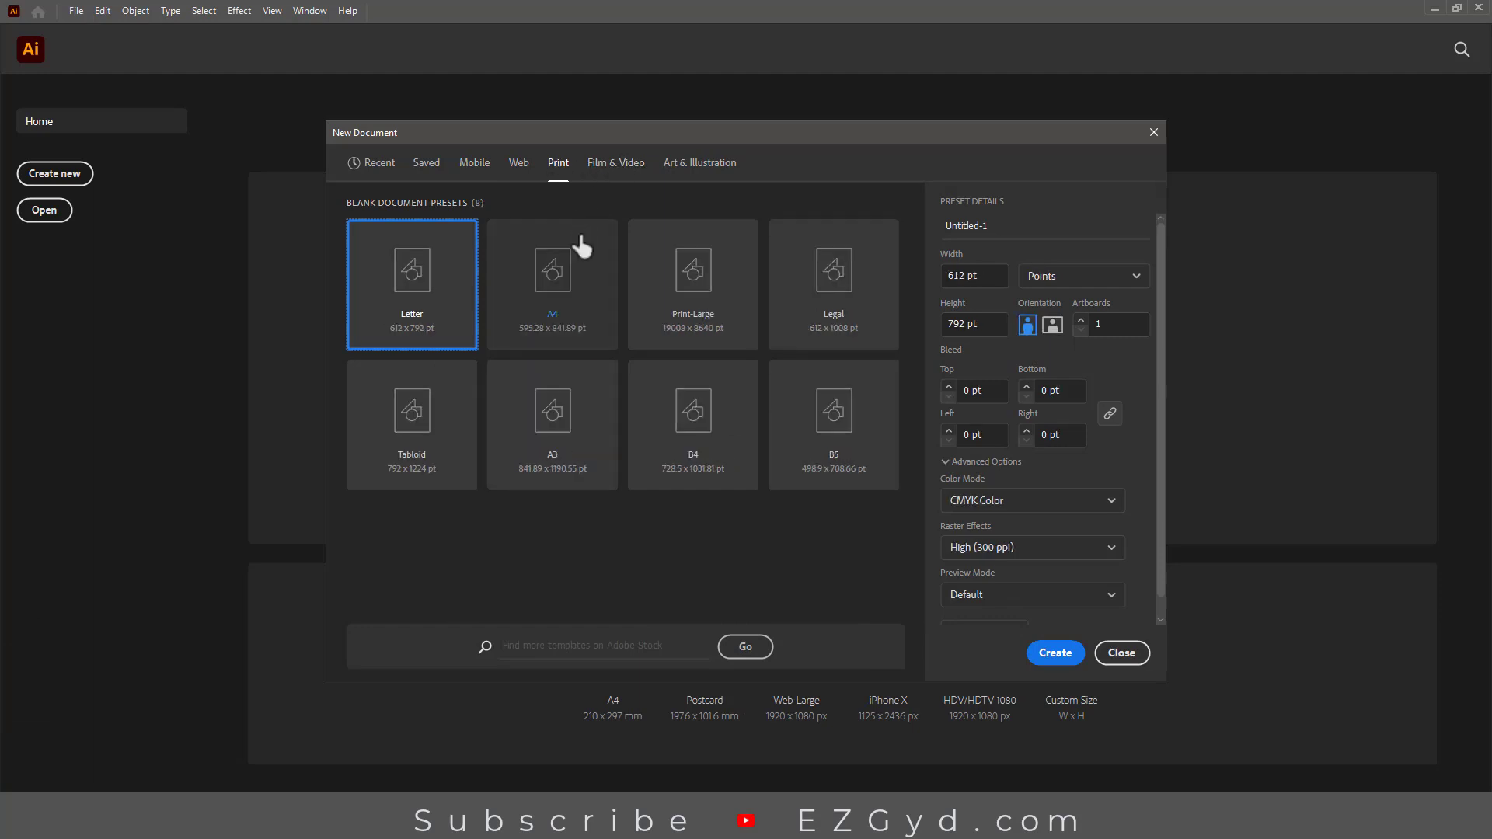
click(553, 276)
Step: Keep points as units, set landscape orientation, and create the A4 document
click(1031, 224)
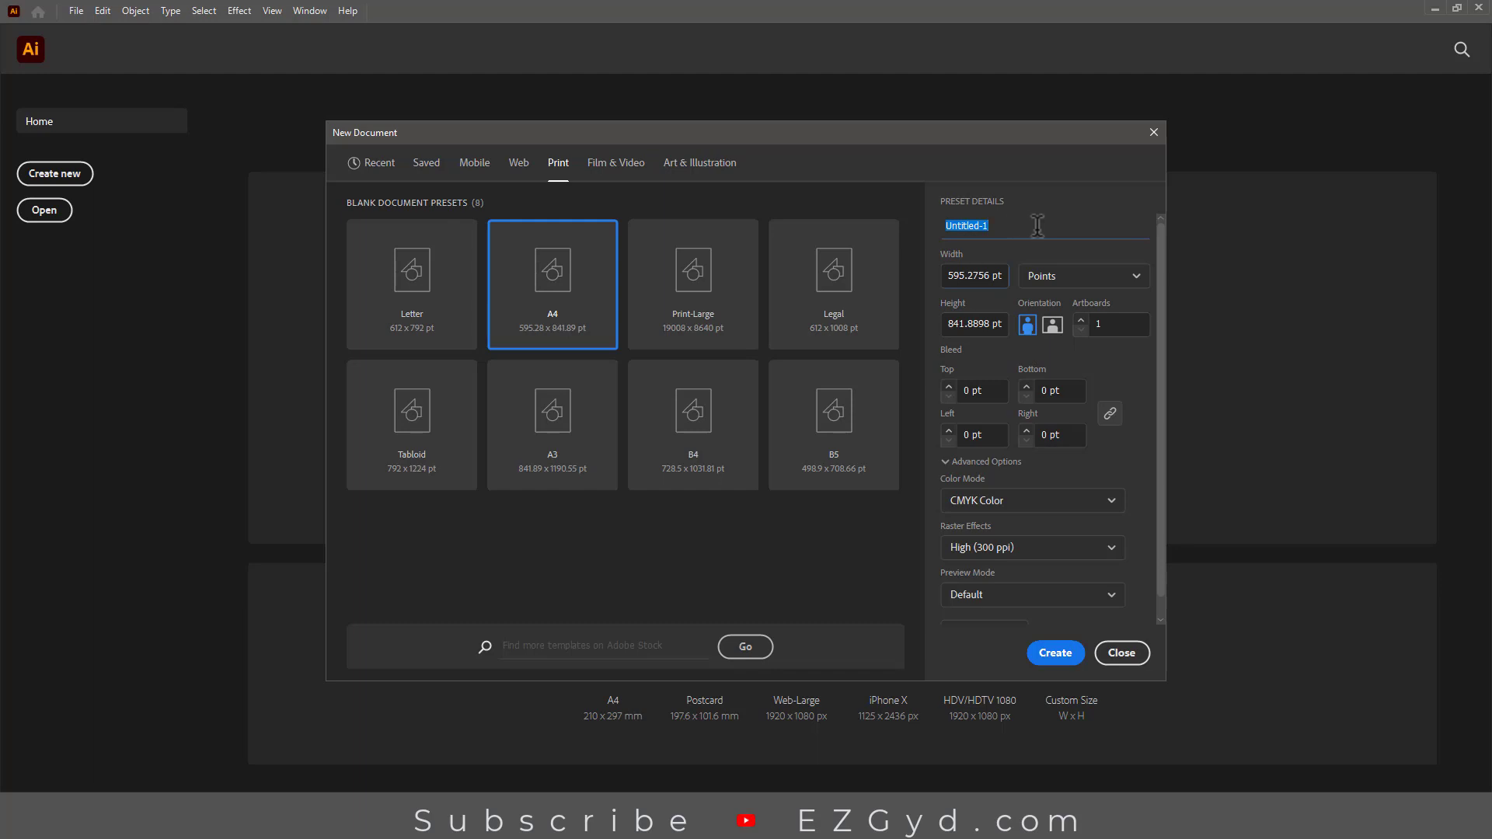
click(1053, 277)
click(1041, 326)
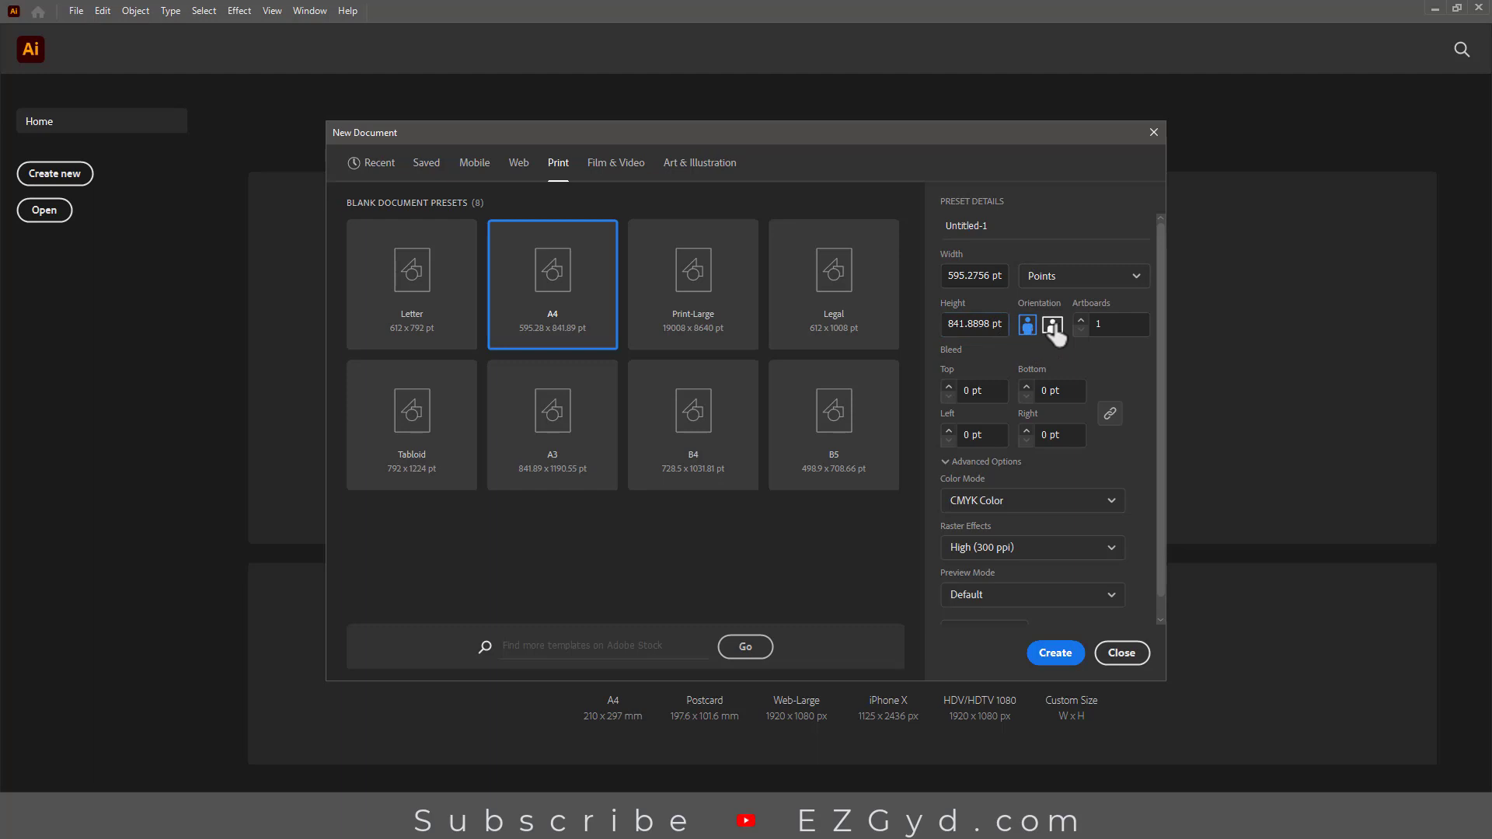
click(1054, 326)
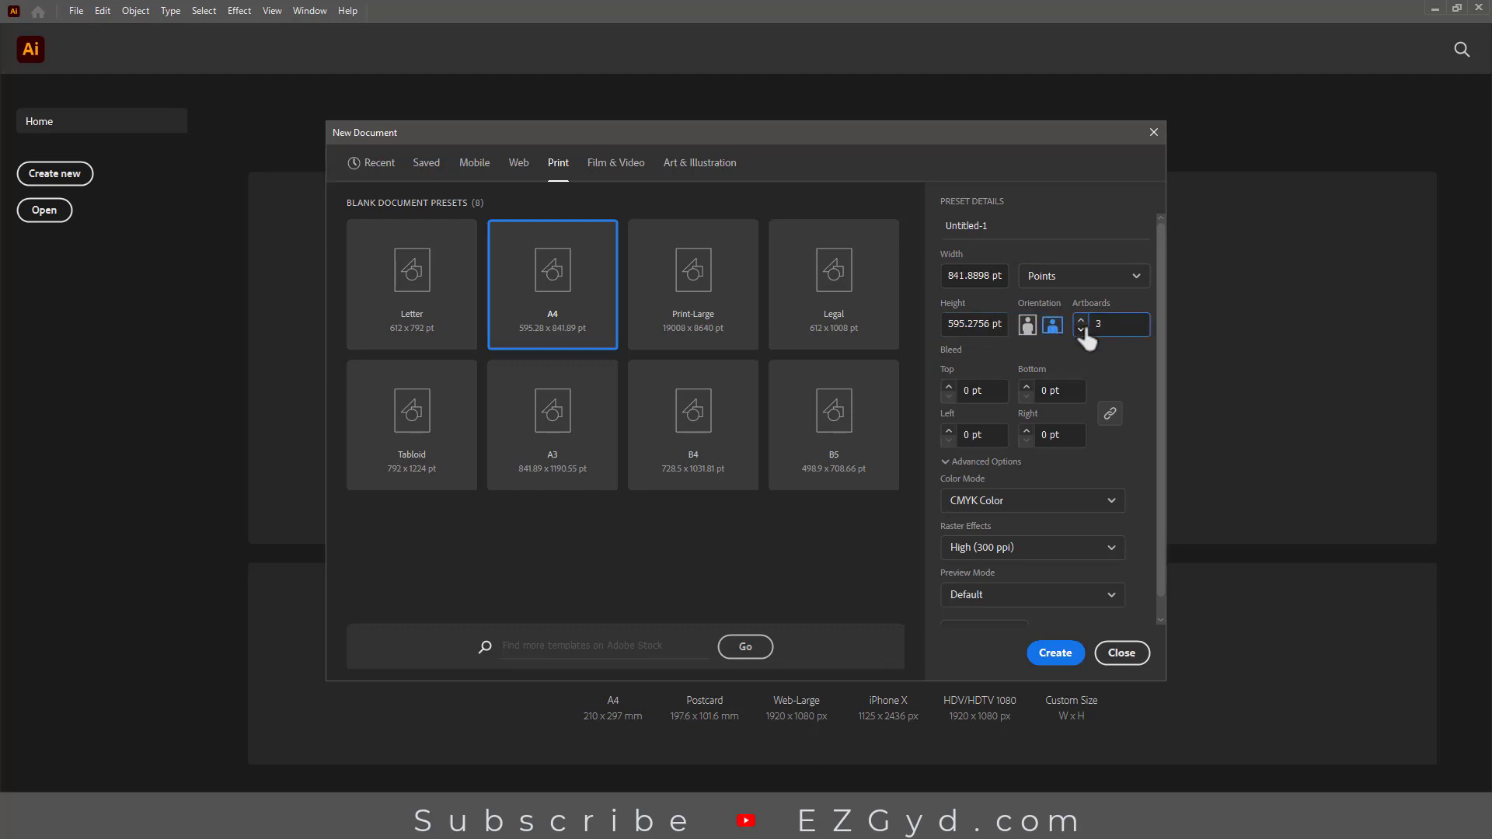
click(1053, 657)
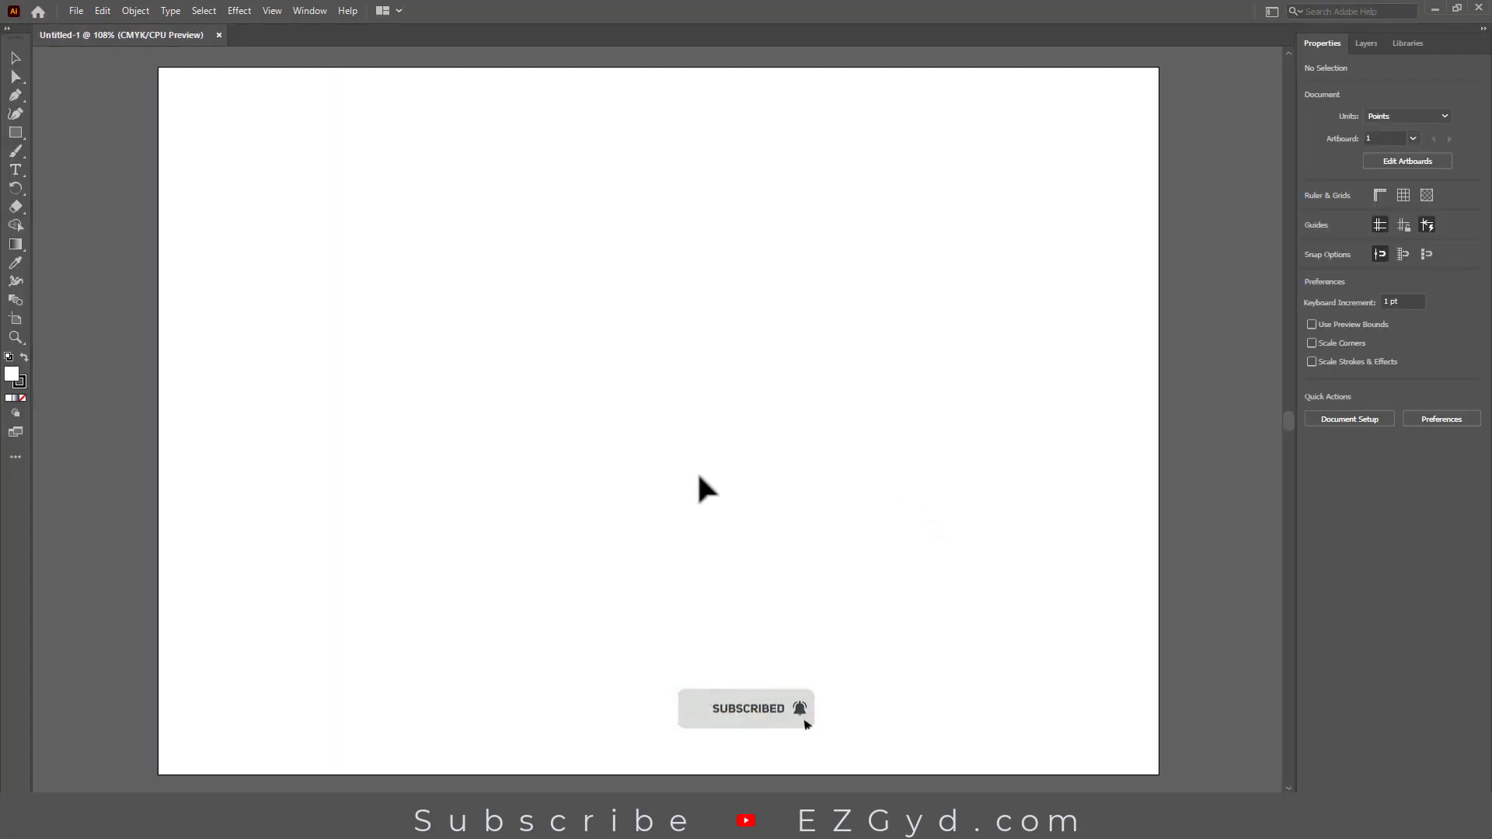
Step: Switch from the Direct Selection tool to the Rectangle tool
click(11, 77)
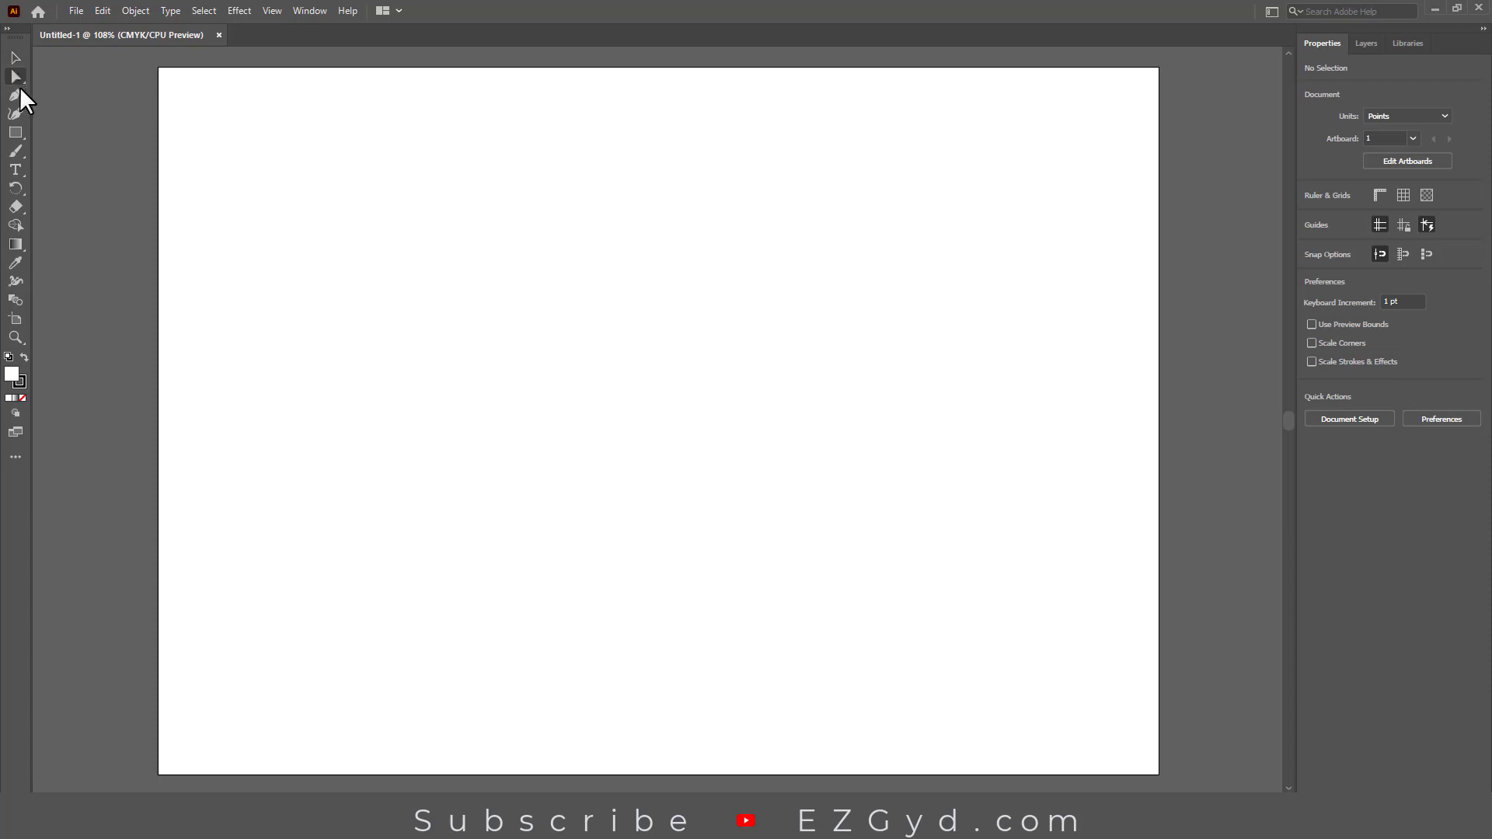
click(16, 134)
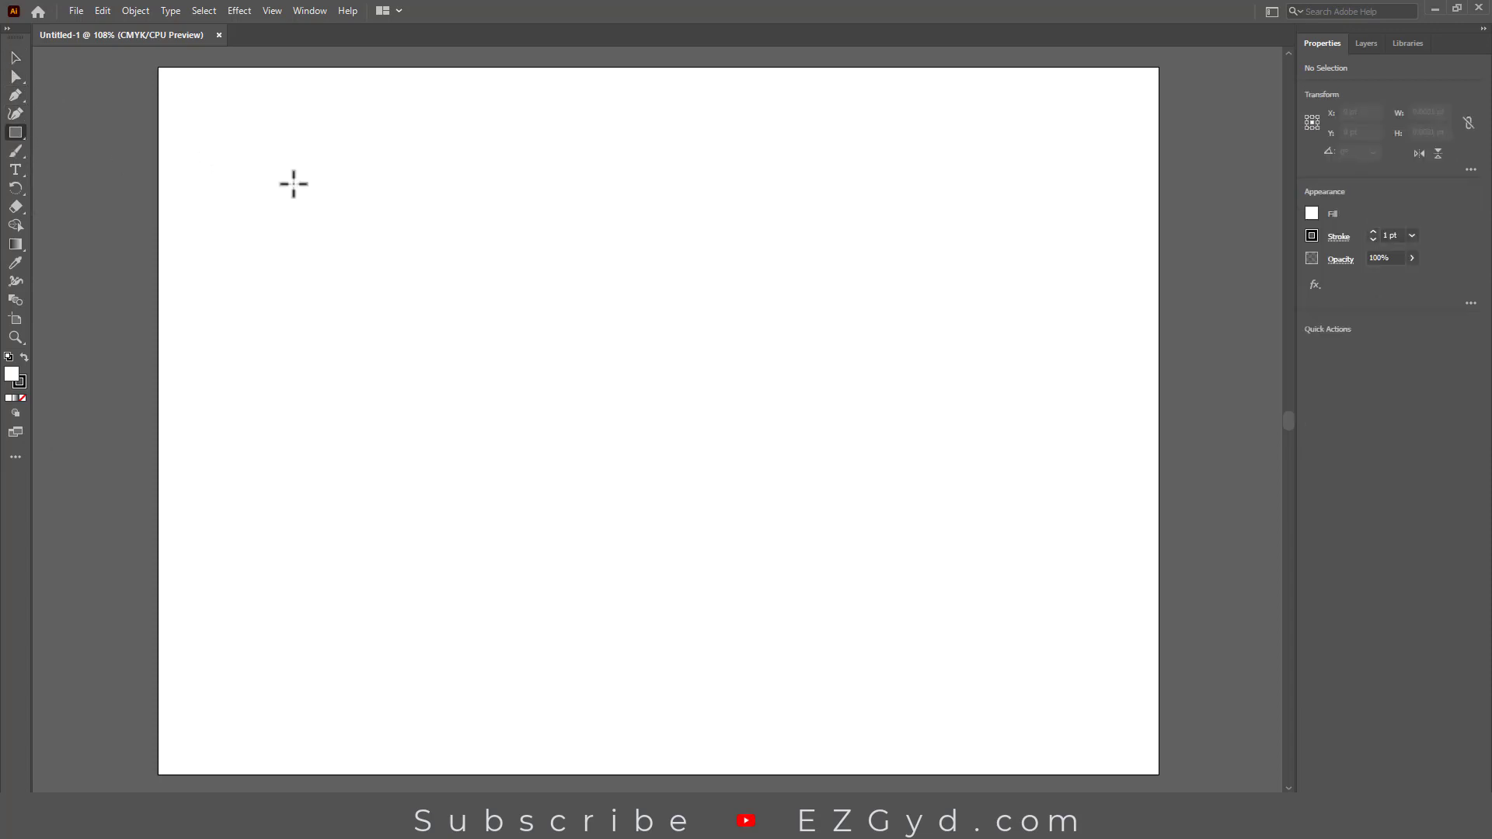
Step: Draw a rectangle in the upper artboard with purple fill and 9 pt green stroke
drag(405, 224, 829, 394)
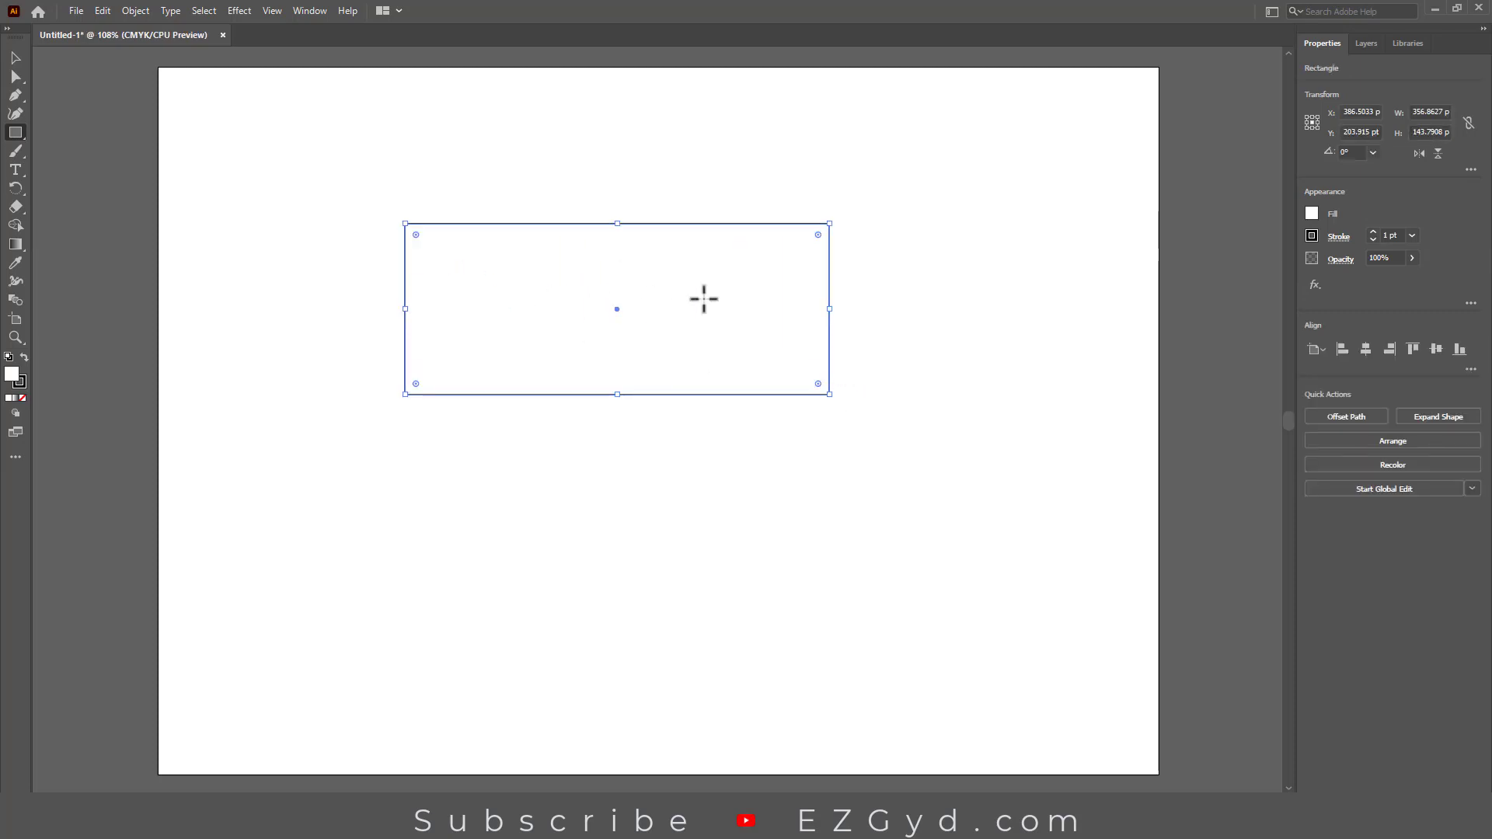
click(1312, 213)
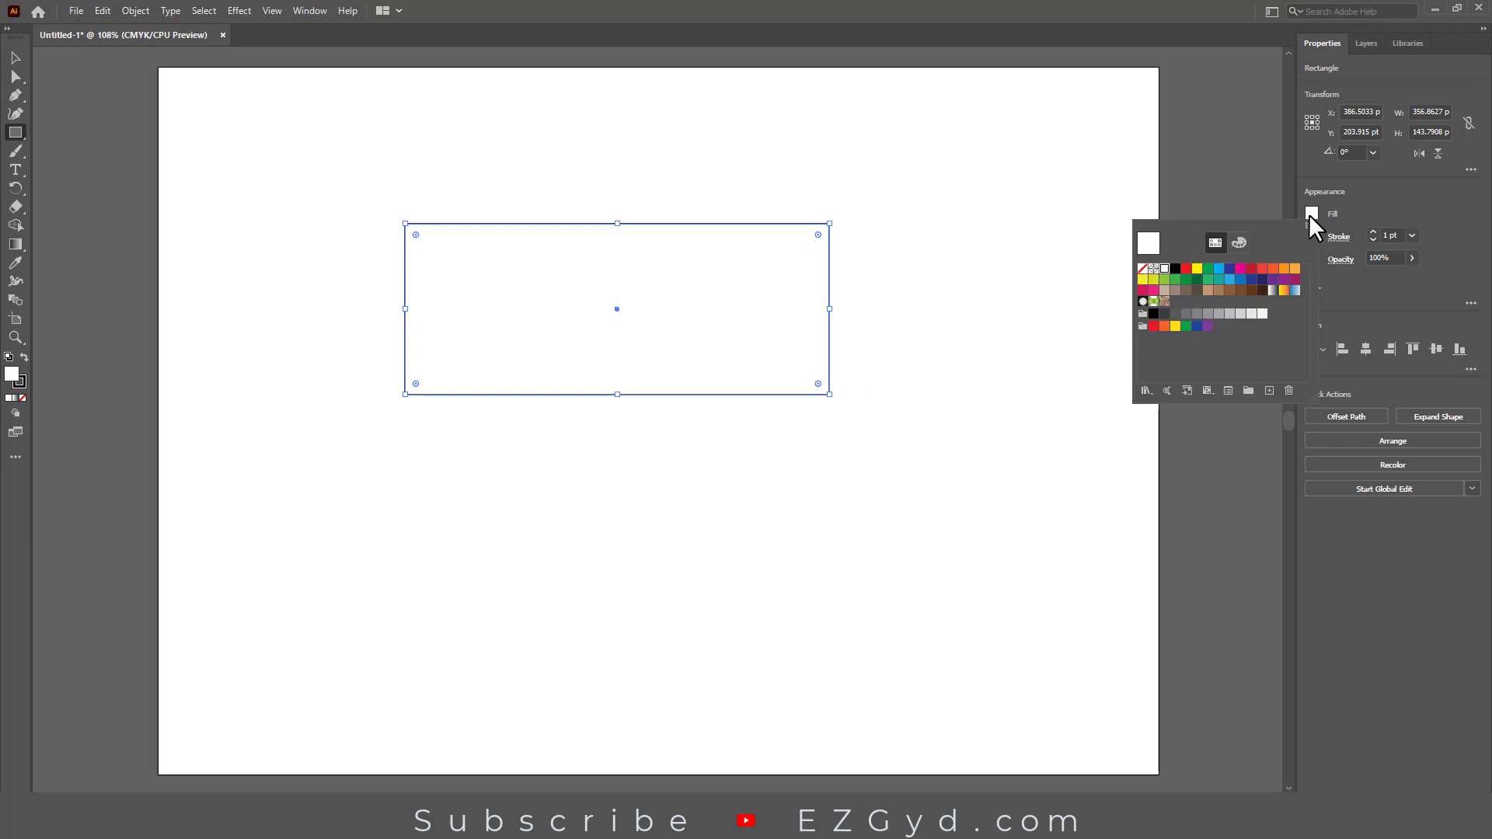
click(1273, 280)
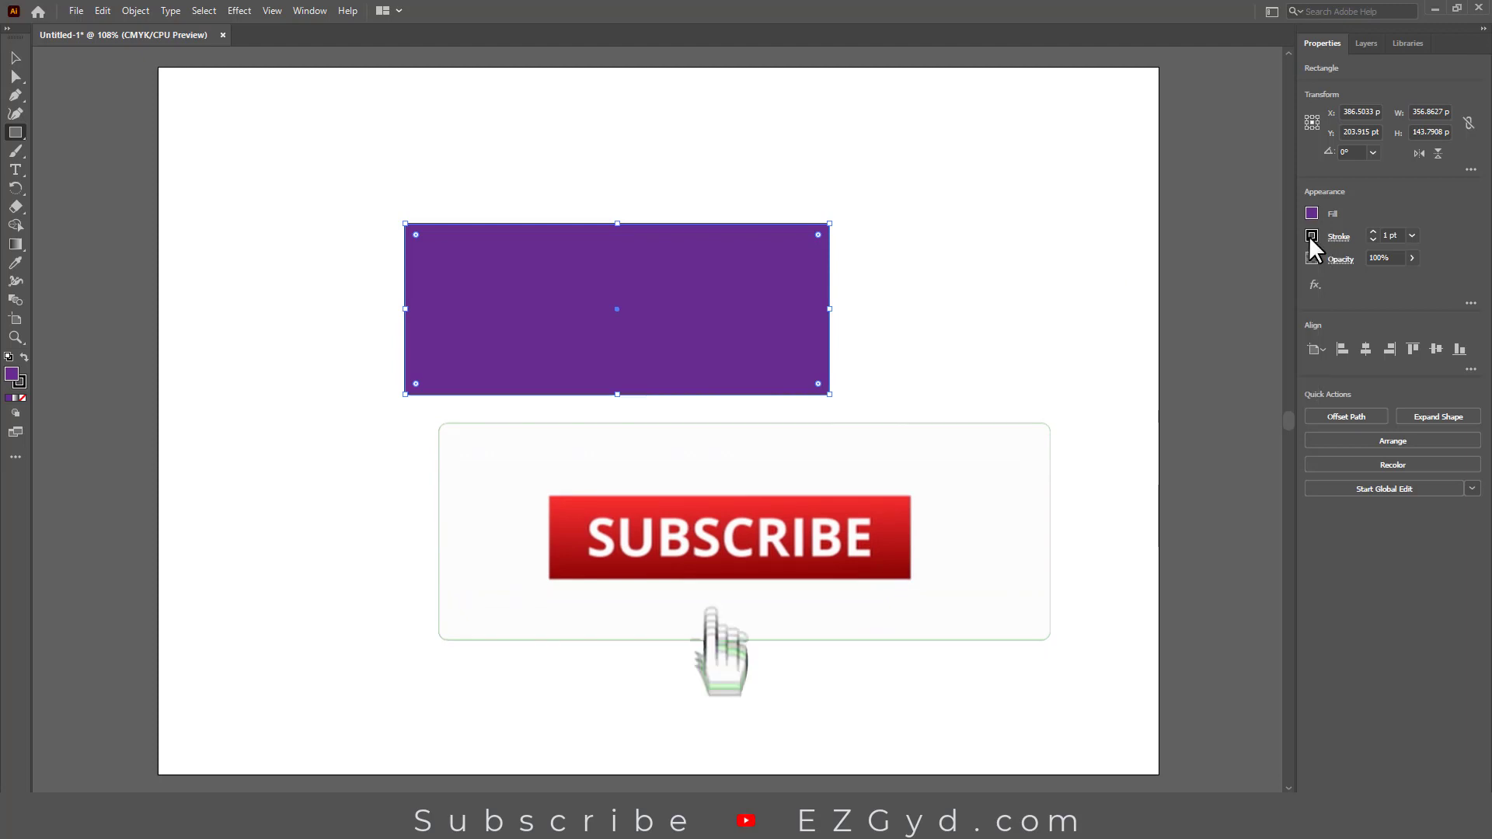
click(1311, 235)
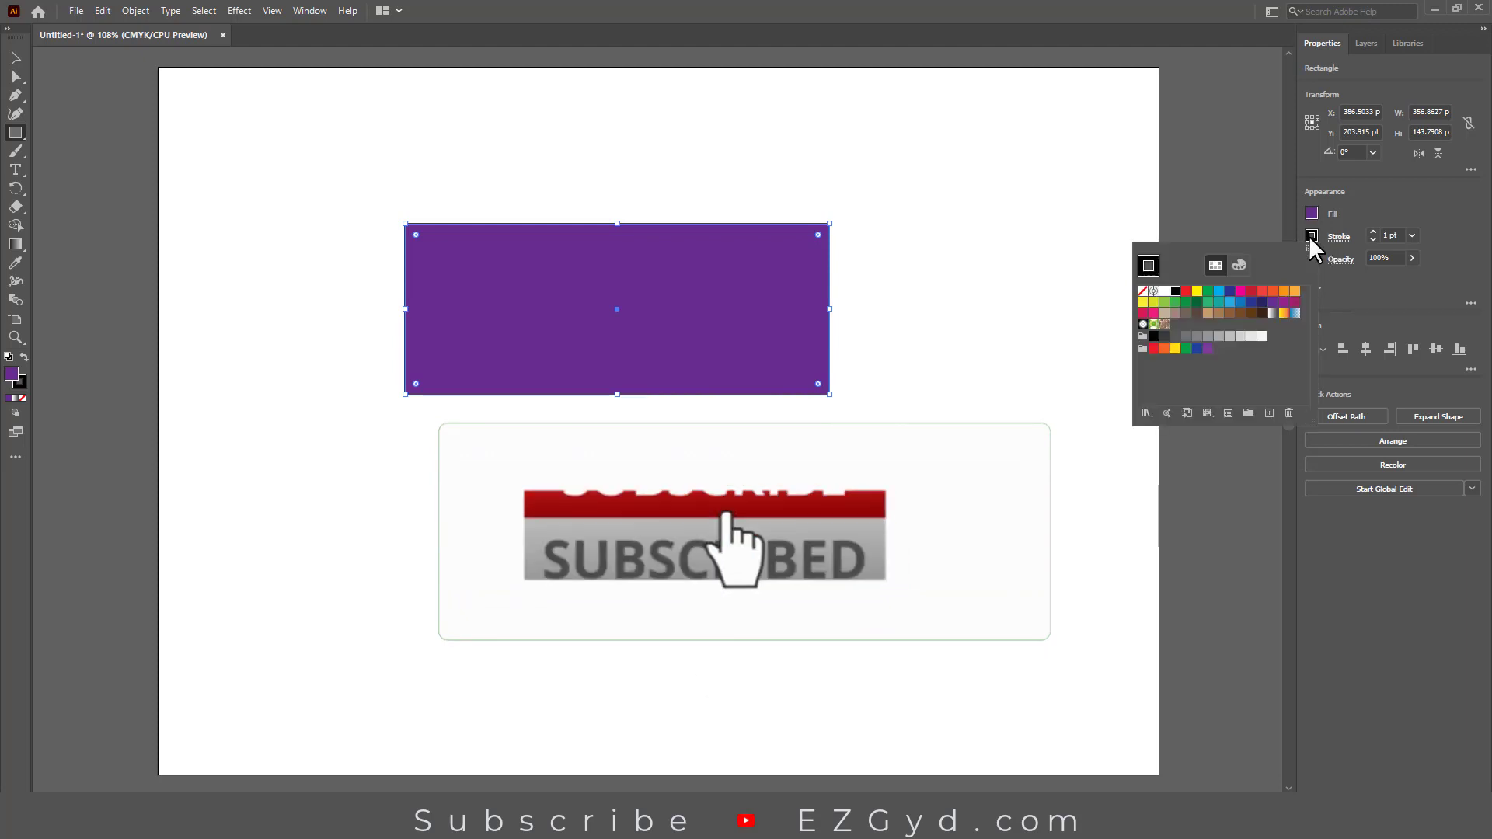
click(1175, 303)
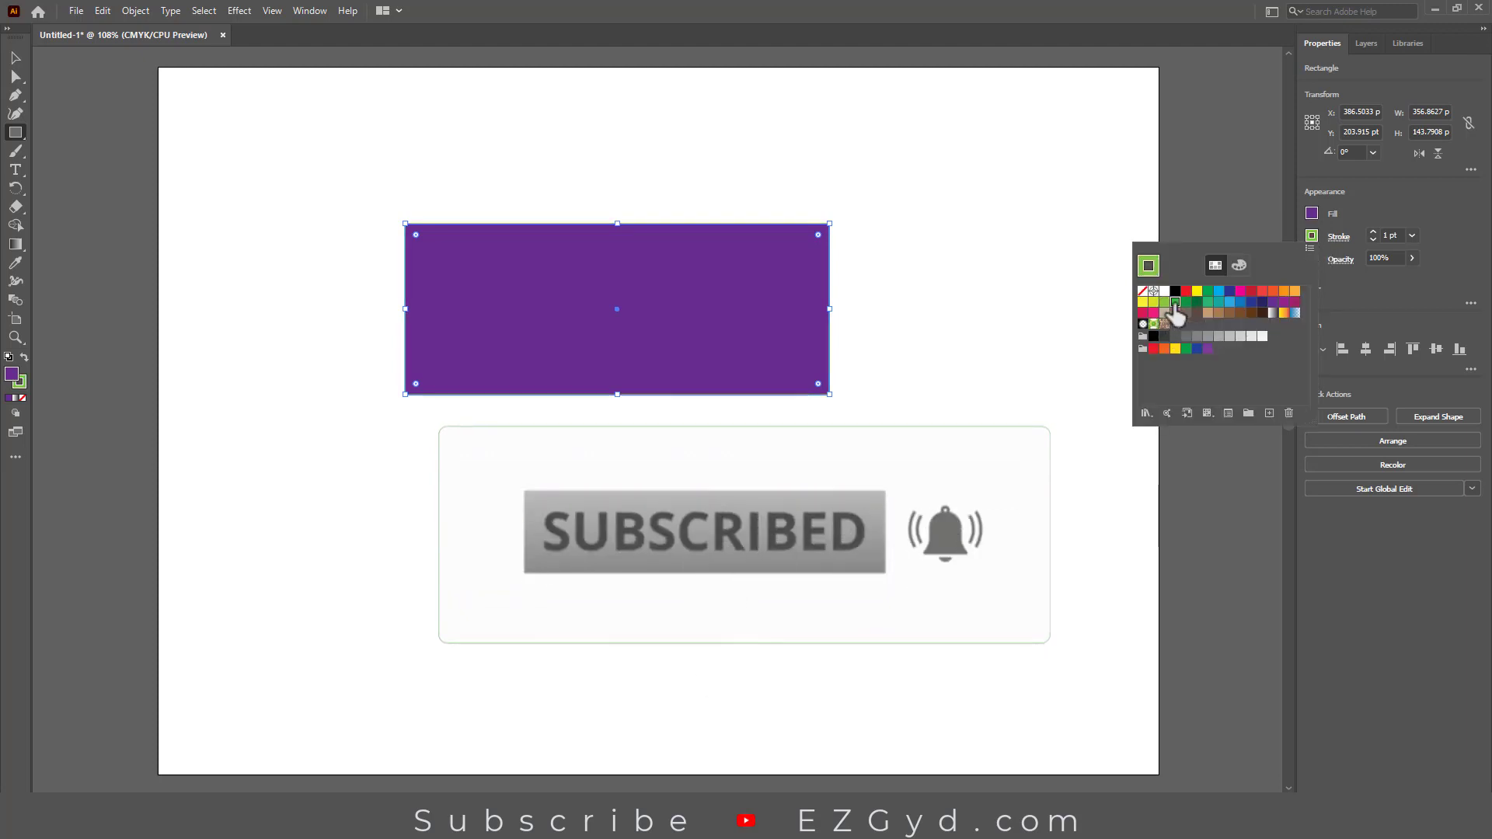
click(1369, 230)
click(1372, 232)
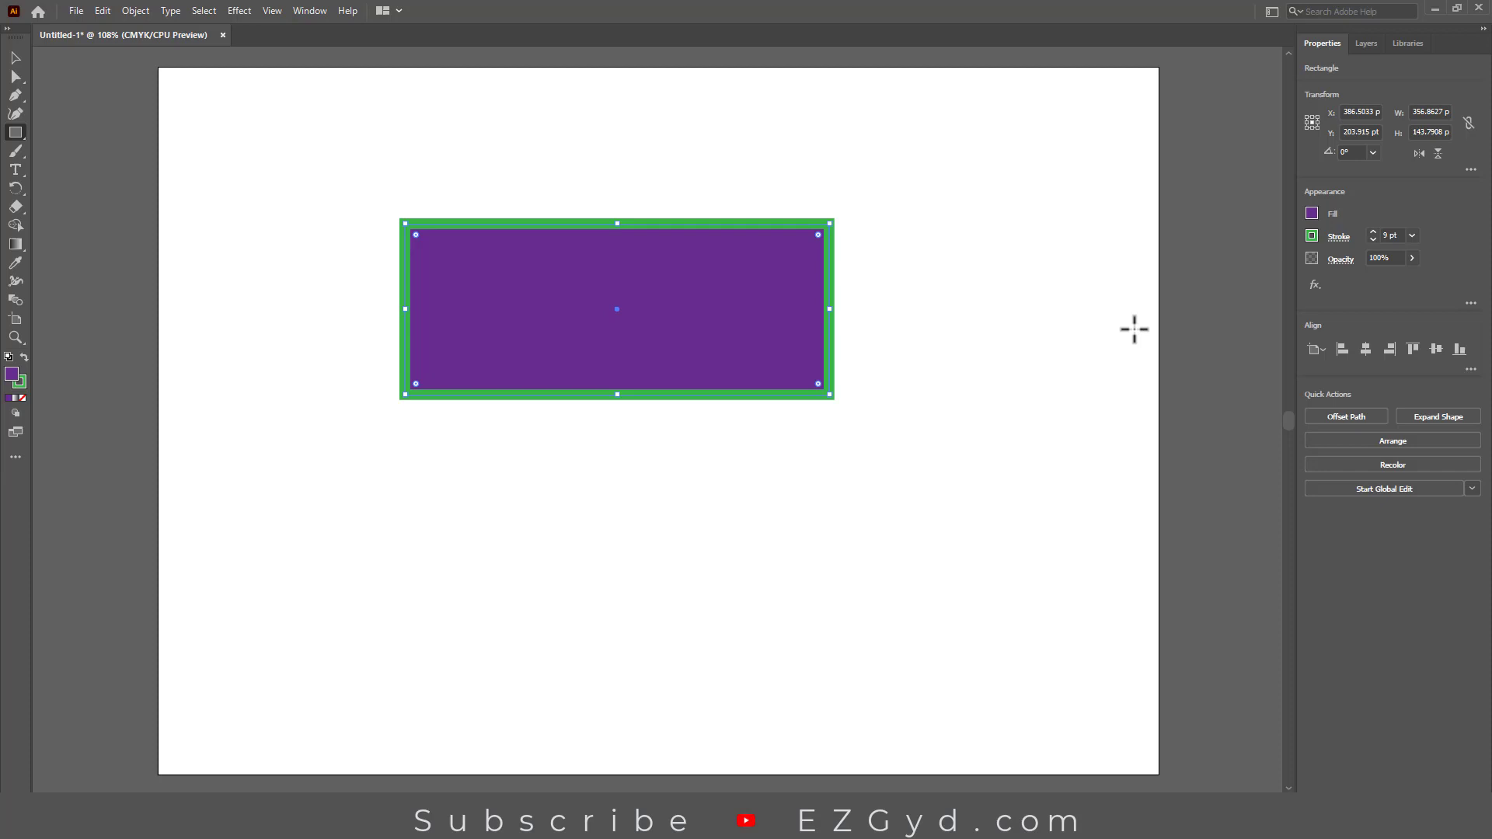
Step: Move the purple rectangle up near the top of the artboard
click(11, 63)
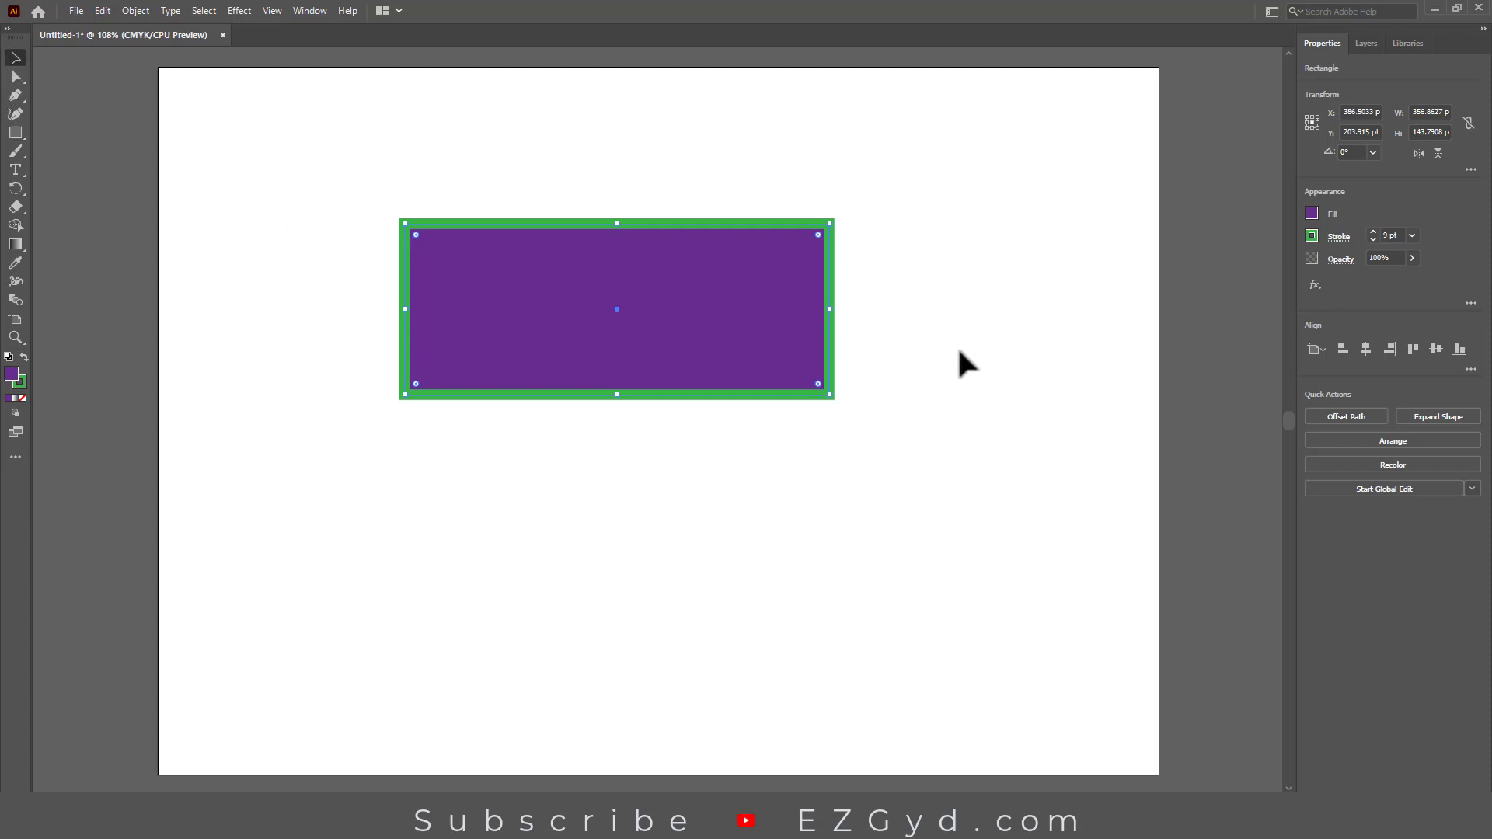
click(960, 360)
mouse_move(633, 320)
mouse_down()
mouse_move(575, 298)
mouse_move(772, 306)
mouse_up()
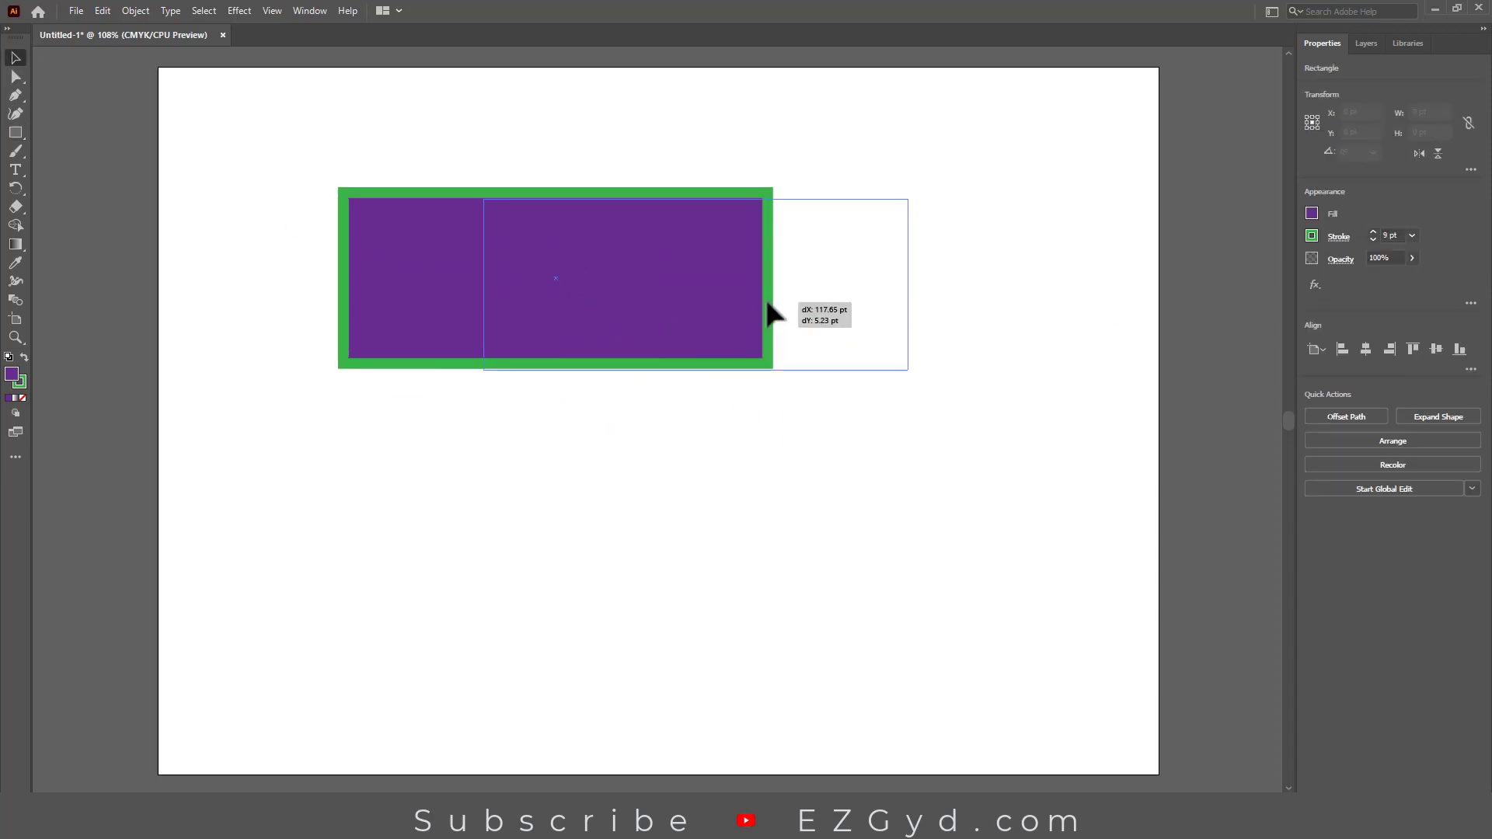
drag(892, 293, 809, 360)
drag(784, 306, 784, 236)
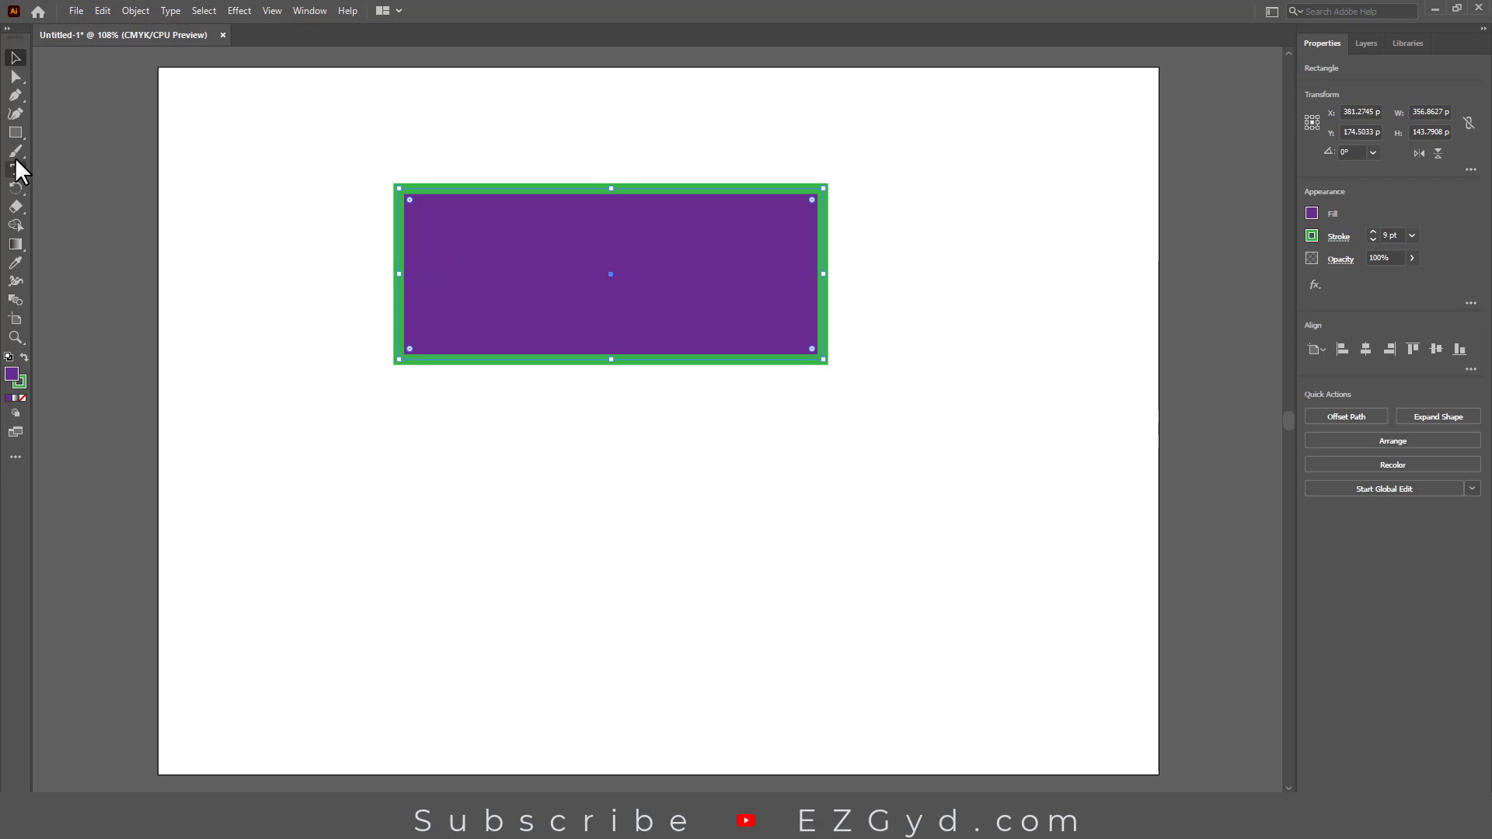
Step: Draw a second rectangle below-left, round its corners and remove its top corner points
click(13, 134)
drag(310, 393, 560, 572)
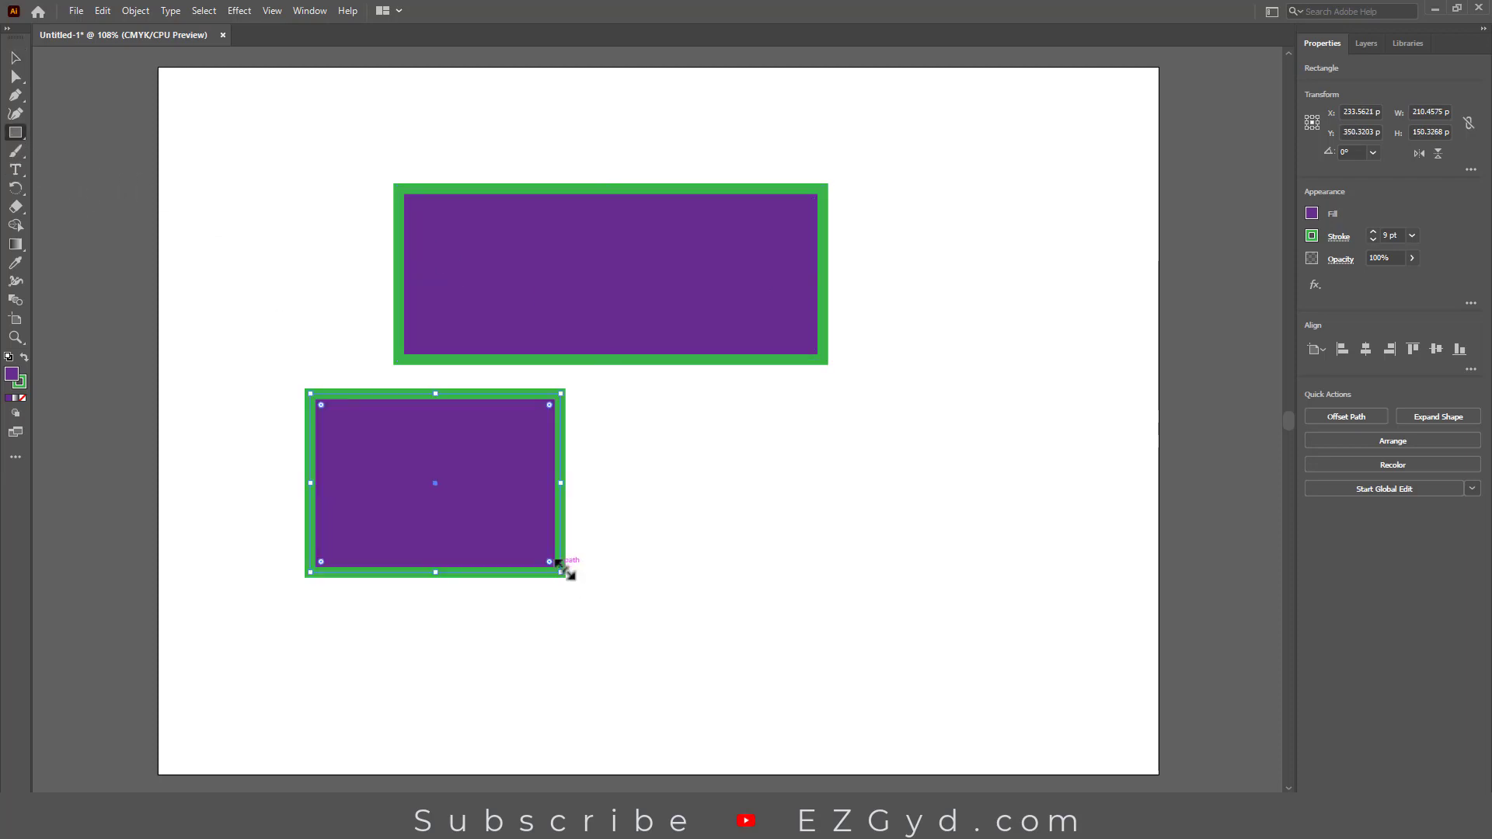
click(15, 58)
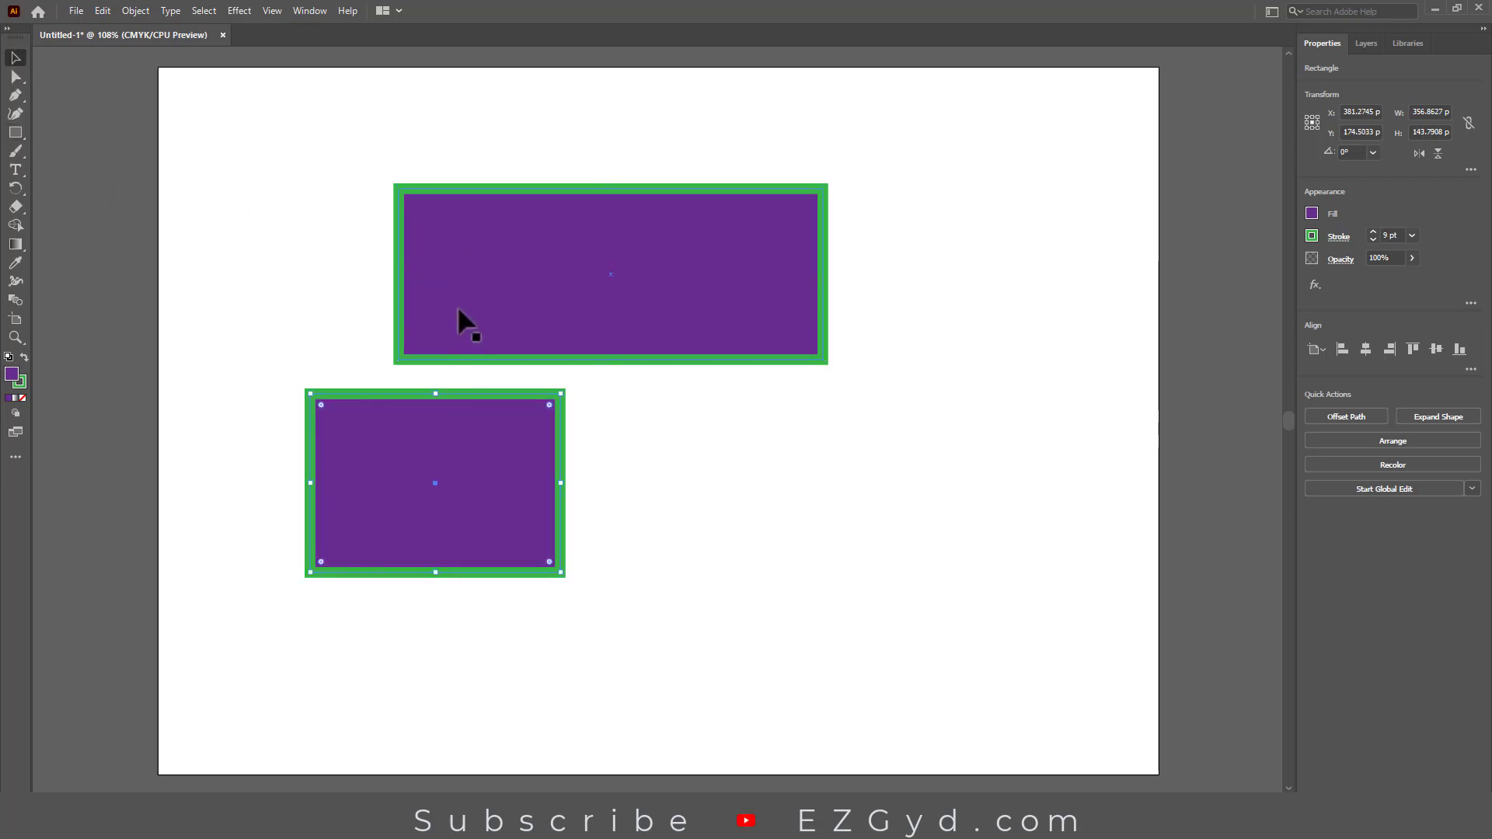
click(12, 80)
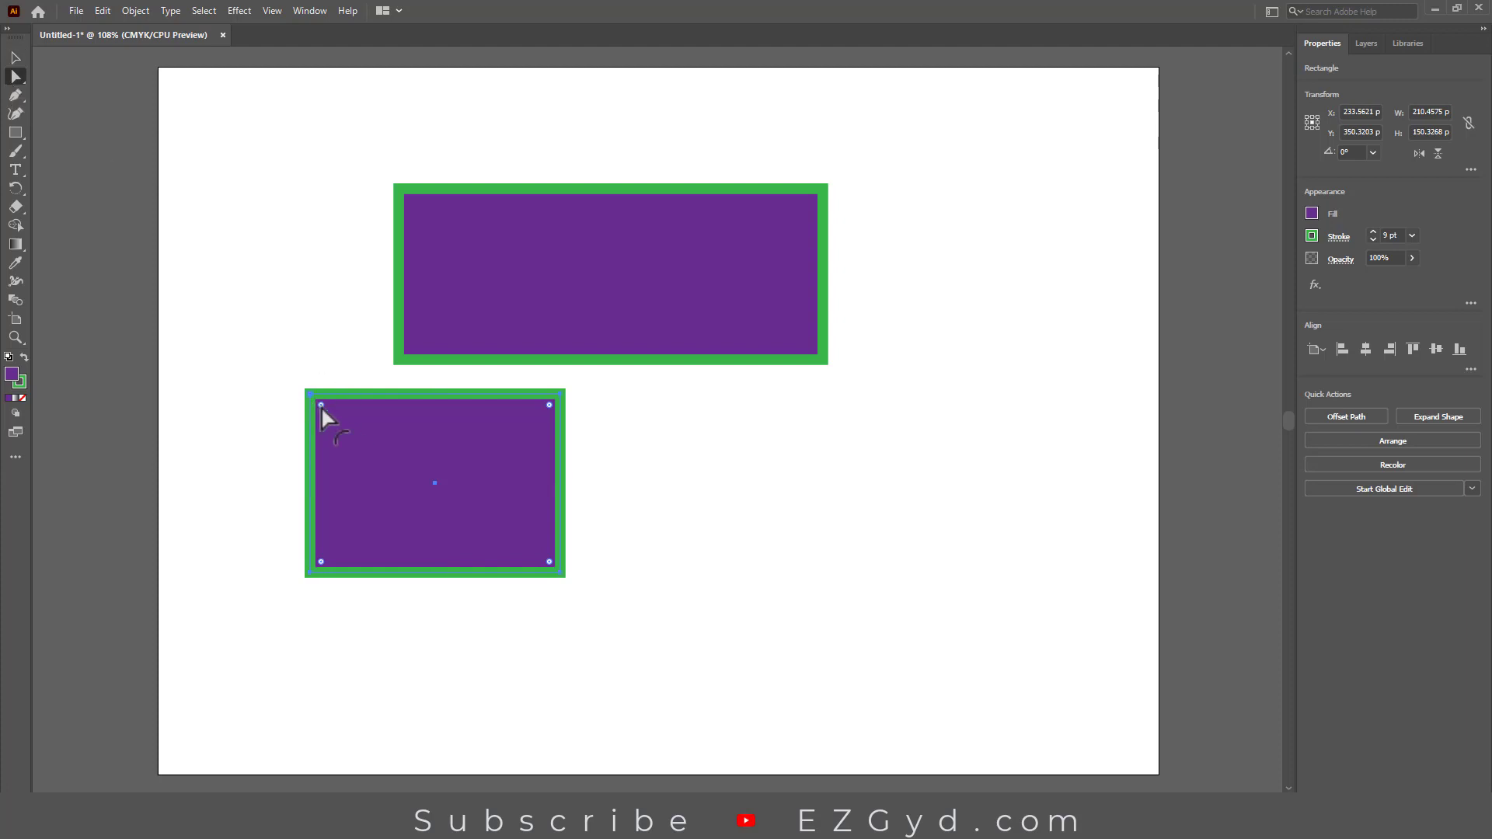
drag(320, 406, 381, 449)
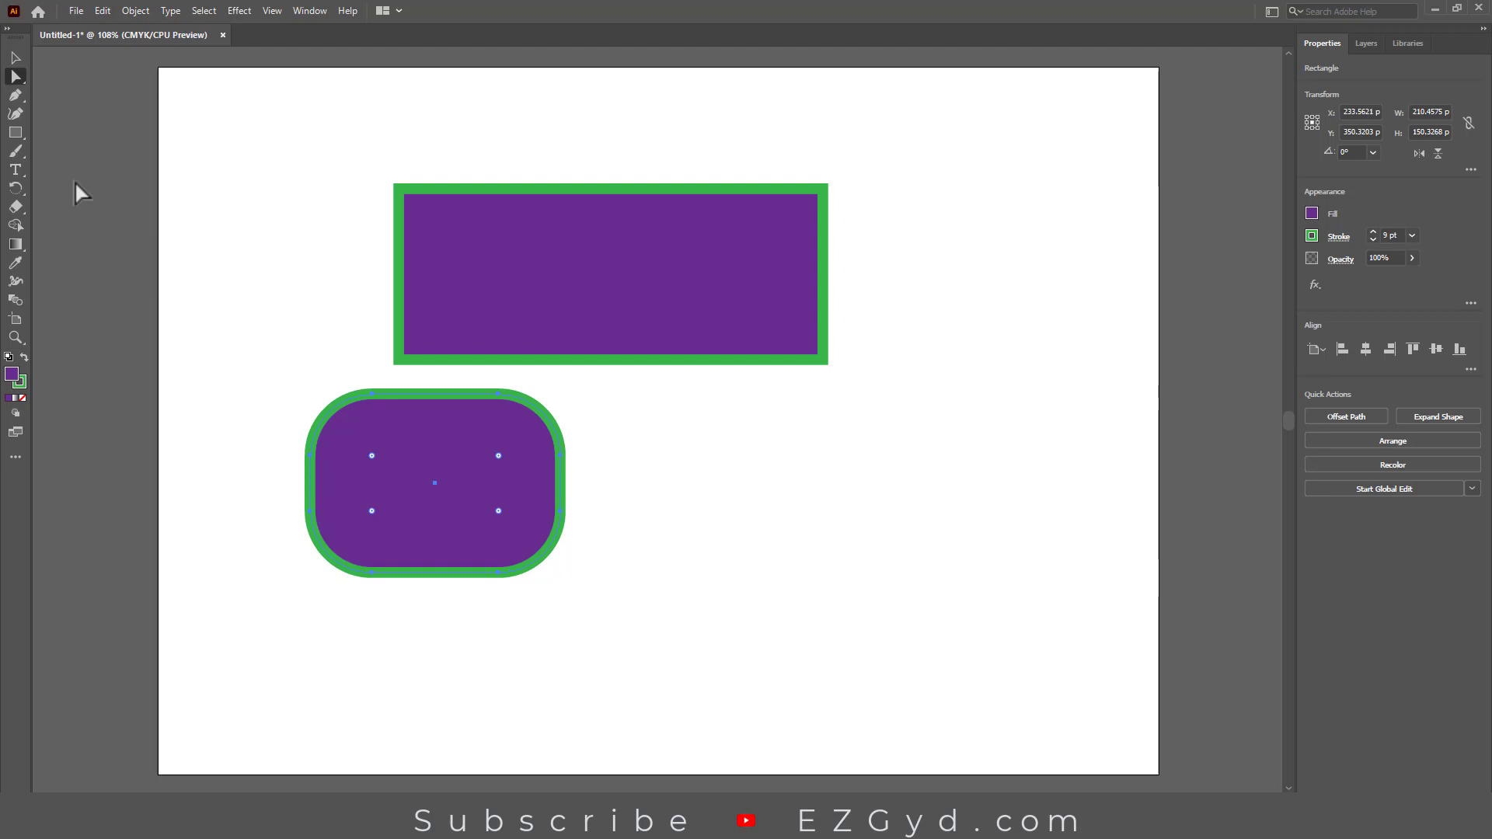
click(372, 394)
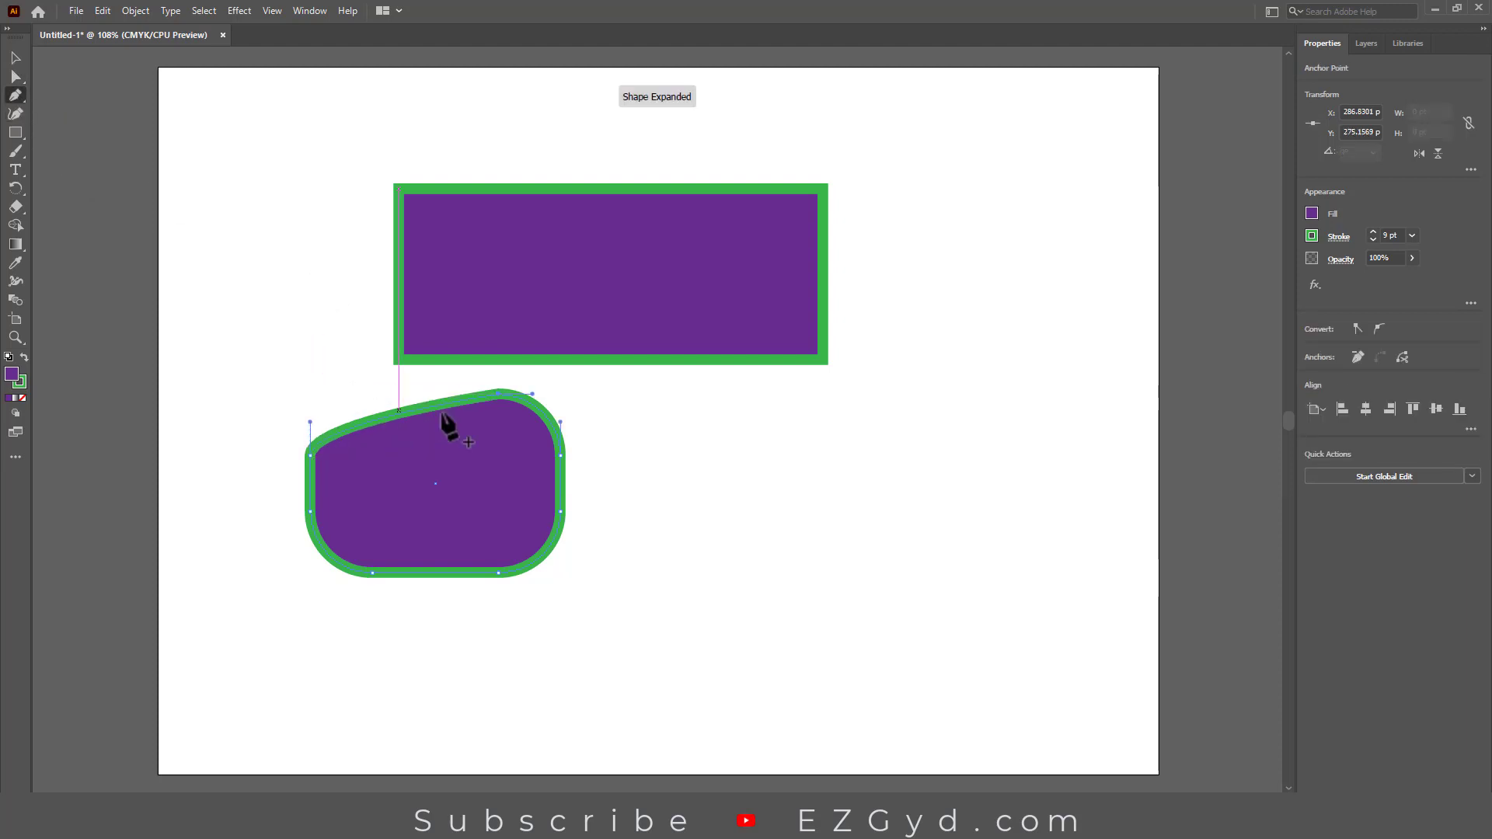
click(498, 394)
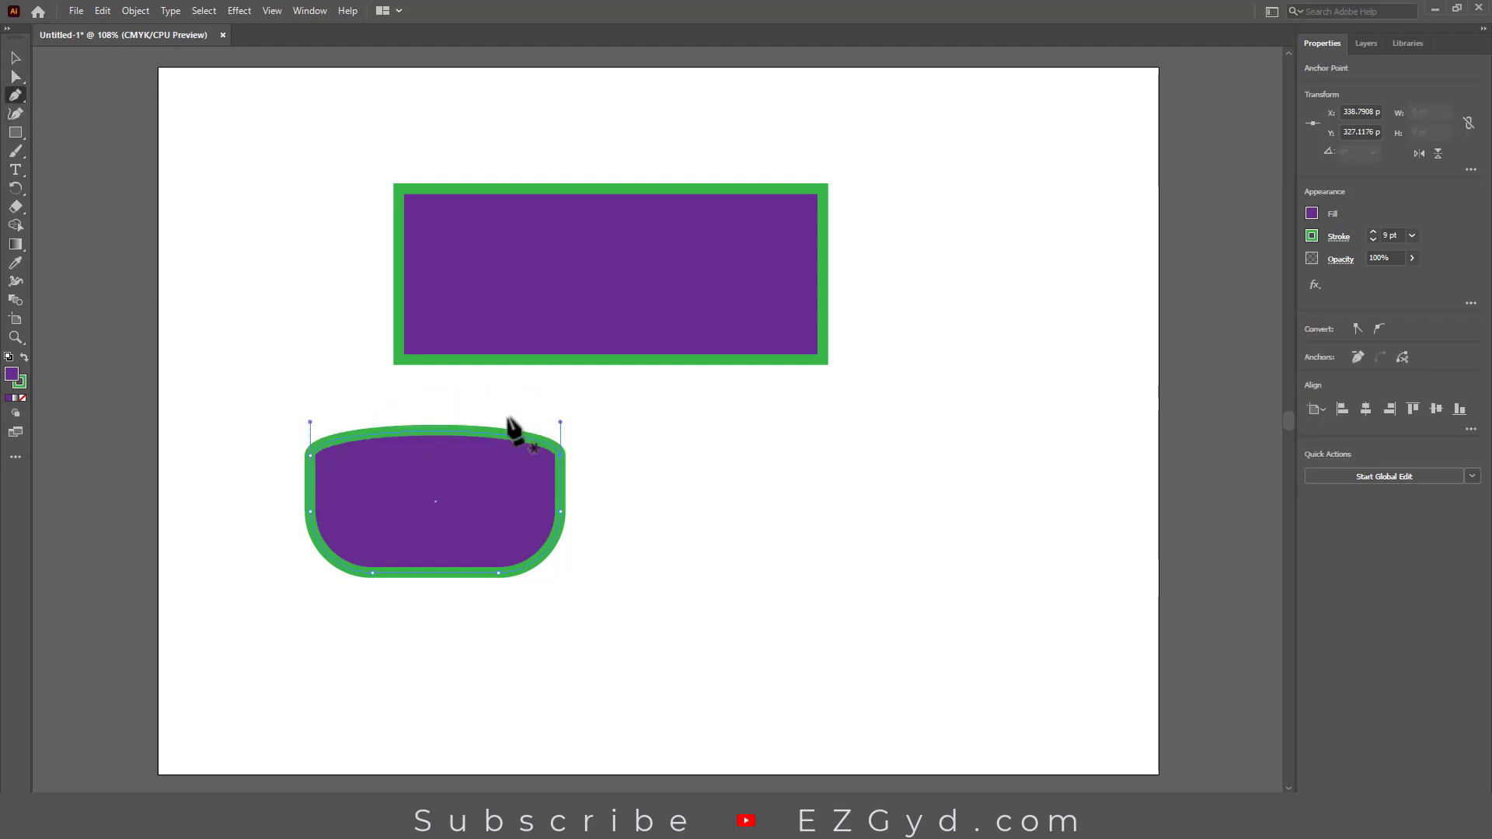
Step: Draw an ellipse right of the rounded shape and a circle upper right
click(16, 132)
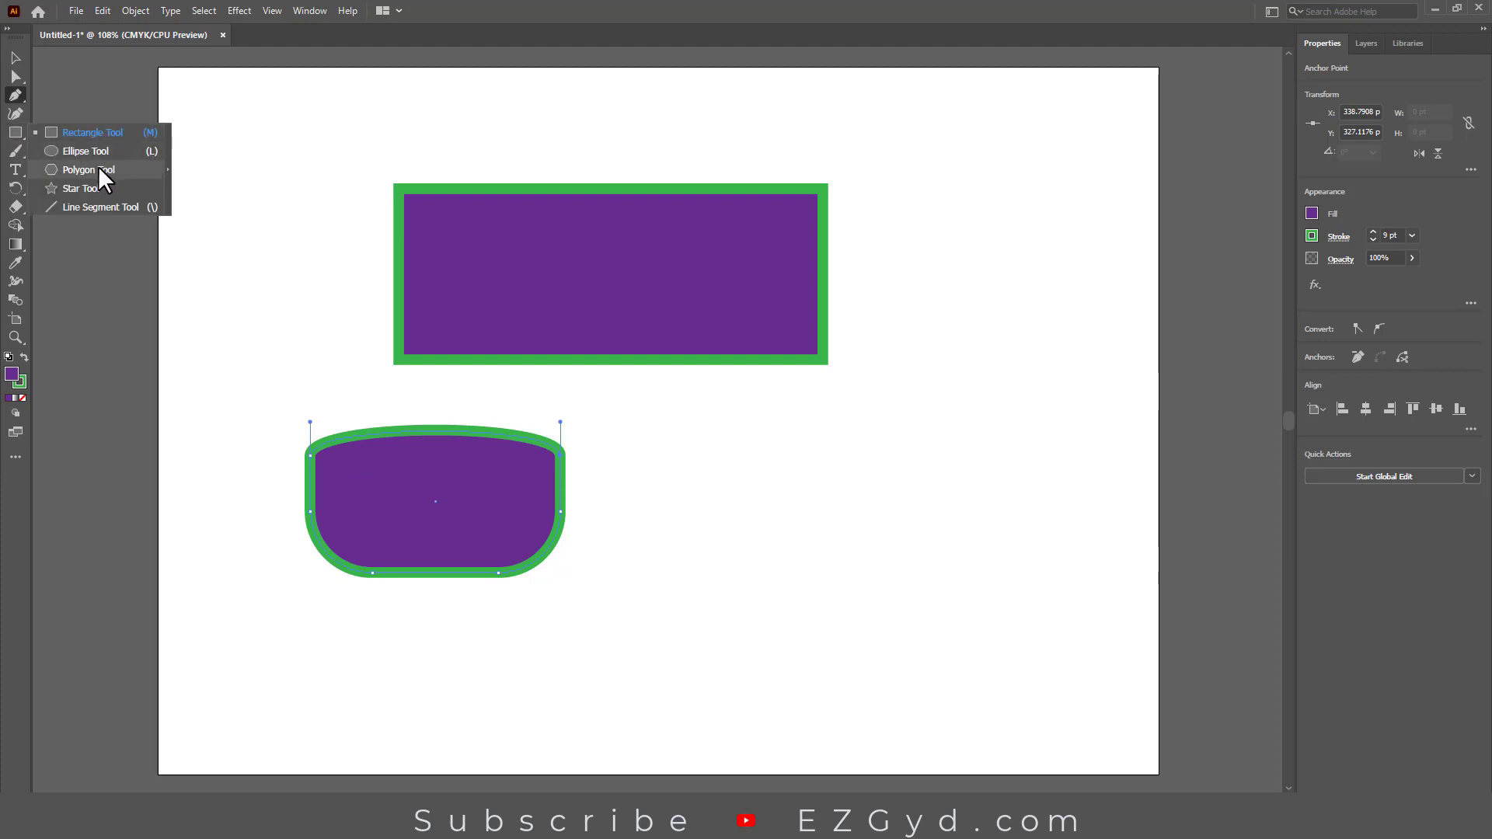
click(86, 151)
drag(714, 421, 957, 608)
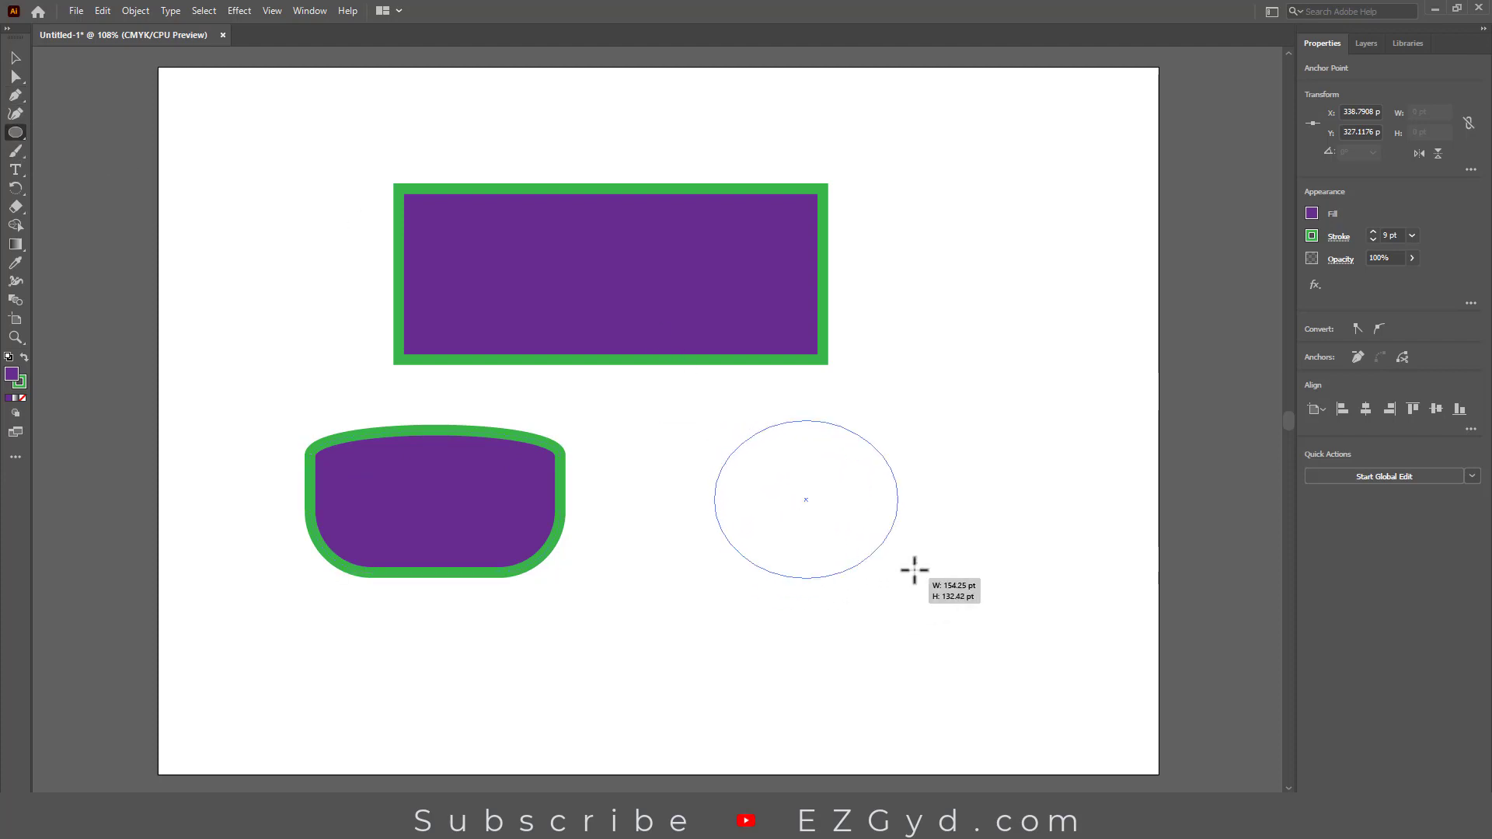
drag(925, 180, 1057, 342)
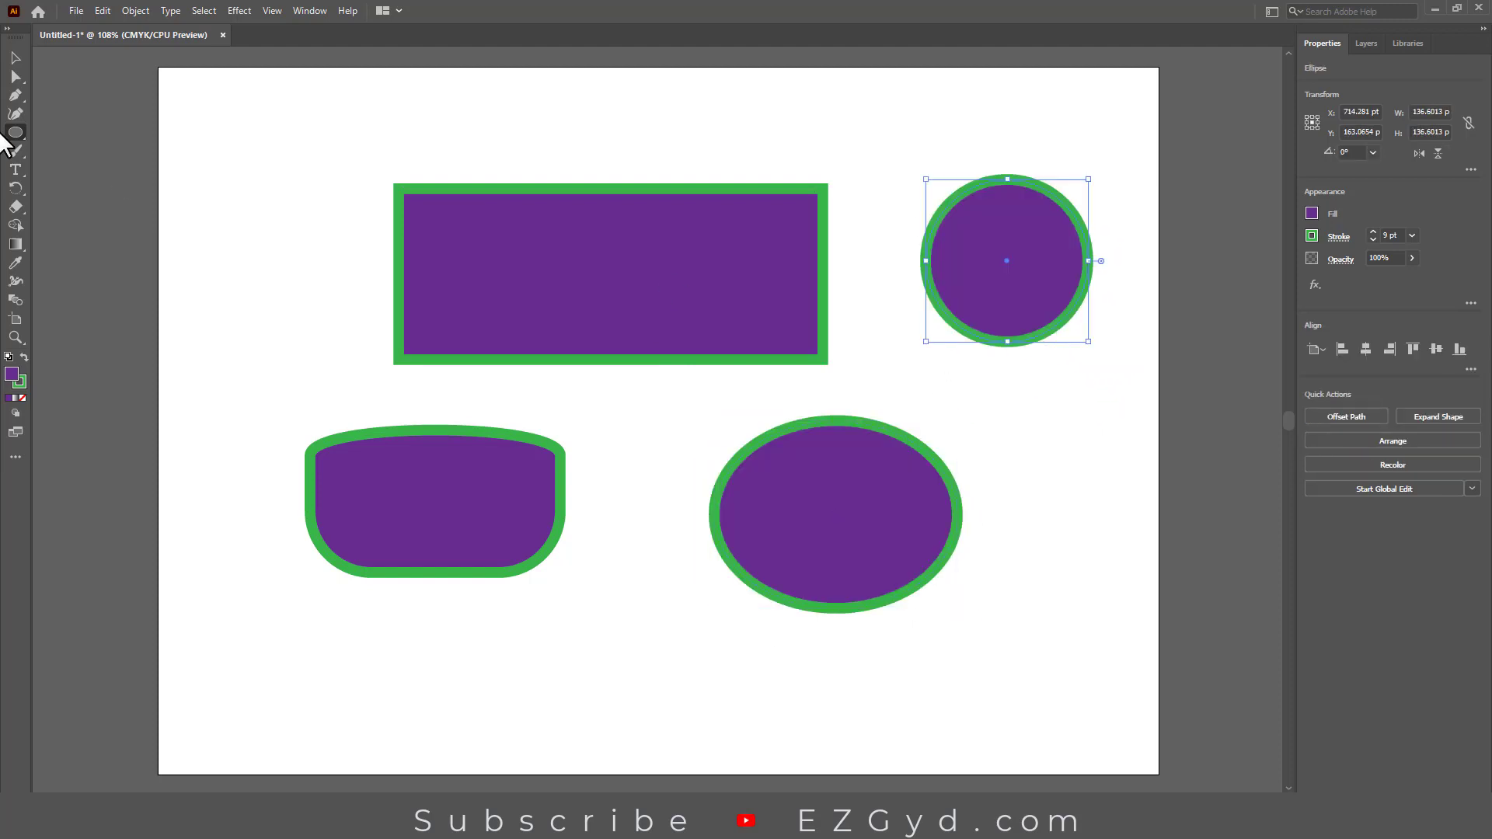
Step: Draw a hexagon in the top-left and move it next to the rectangle
click(16, 132)
click(86, 169)
drag(185, 189, 245, 256)
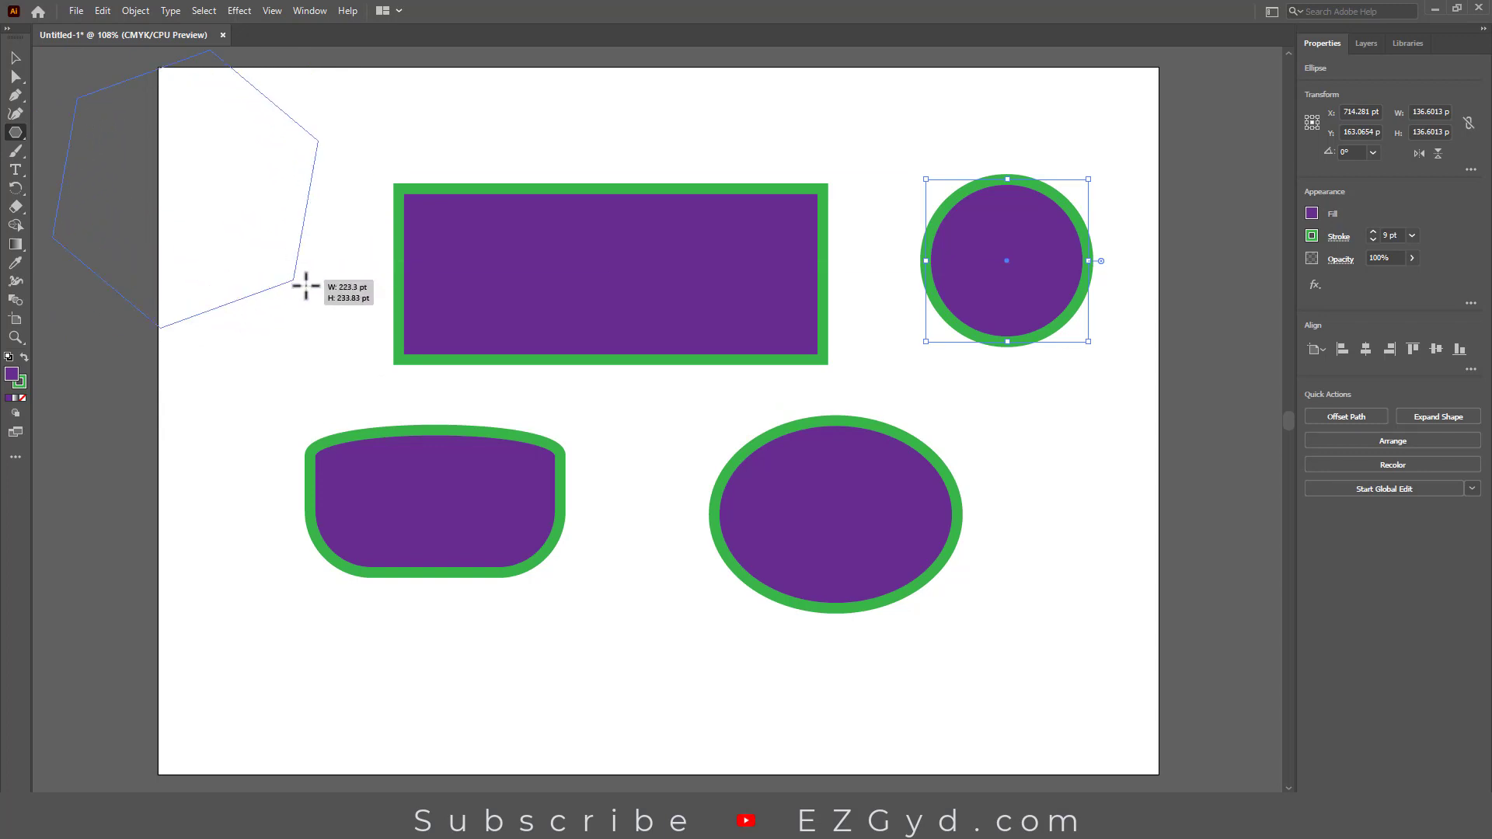
drag(245, 257, 262, 236)
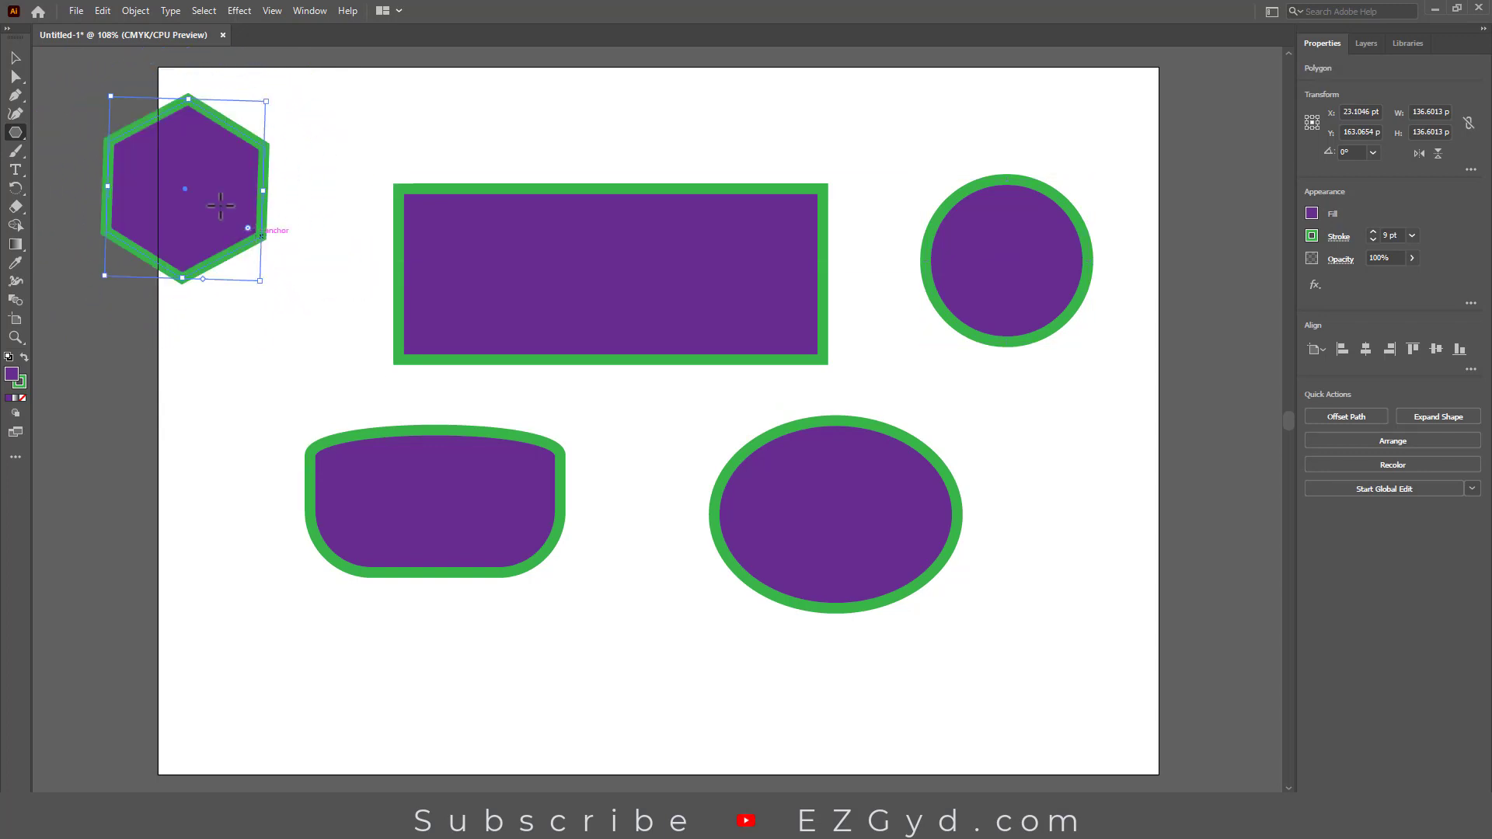
click(16, 58)
drag(190, 194, 294, 267)
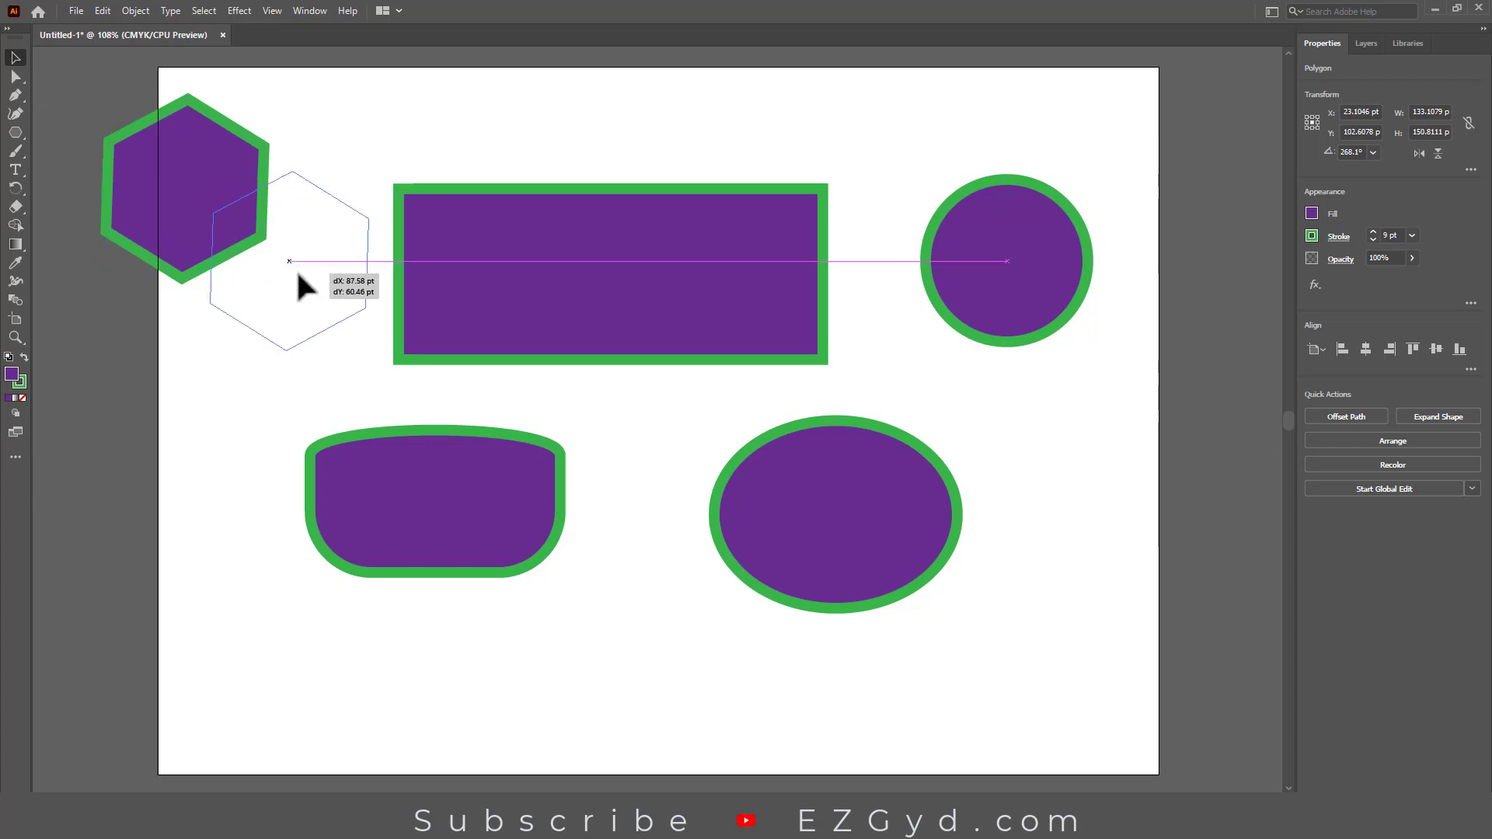
Step: Draw a three-point triangle and a five-point star near the ellipse
drag(15, 134, 90, 189)
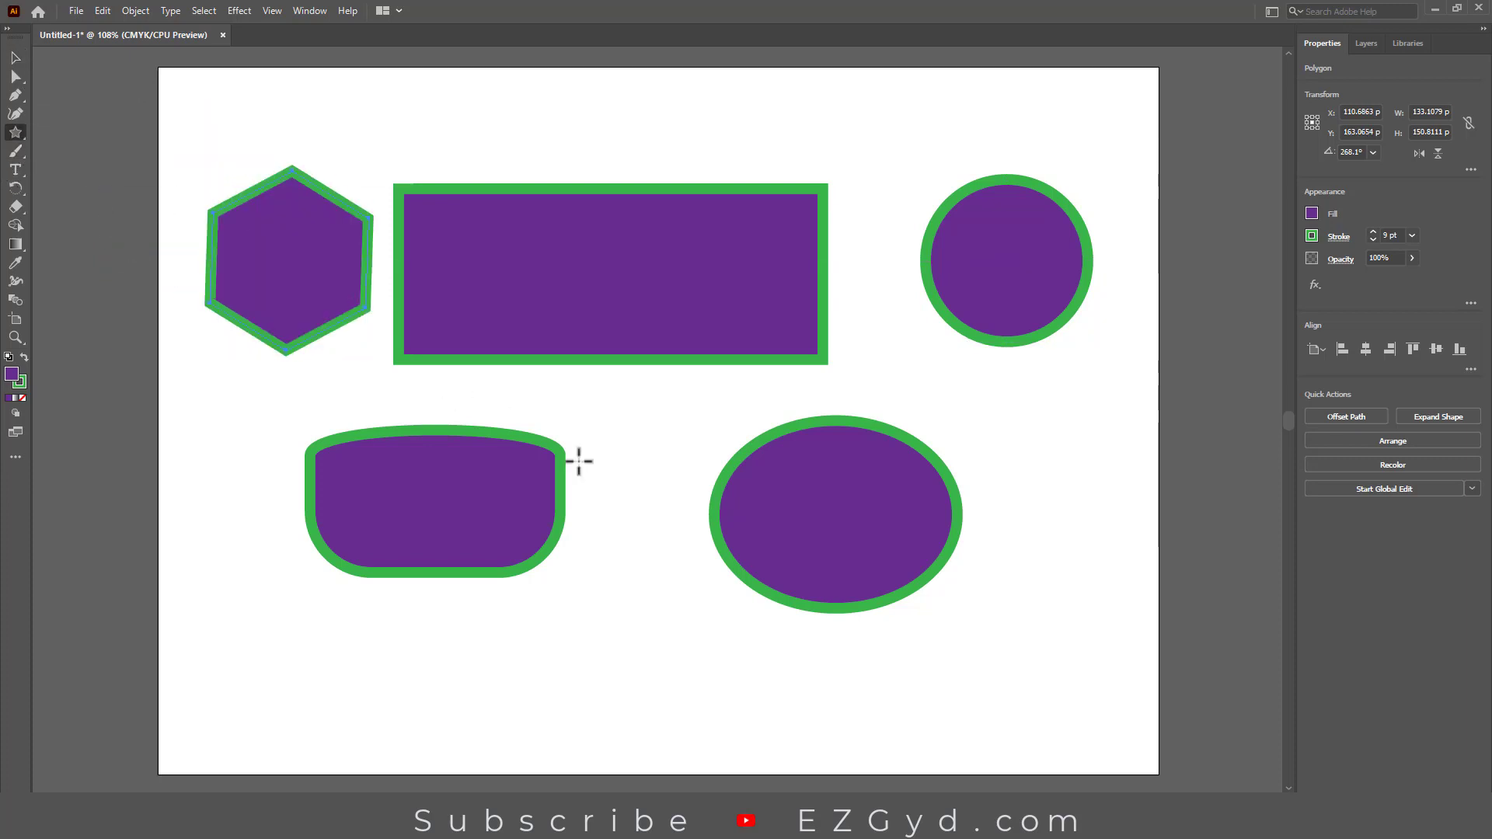
mouse_move(631, 595)
mouse_down()
mouse_move(687, 693)
mouse_move(697, 678)
mouse_up()
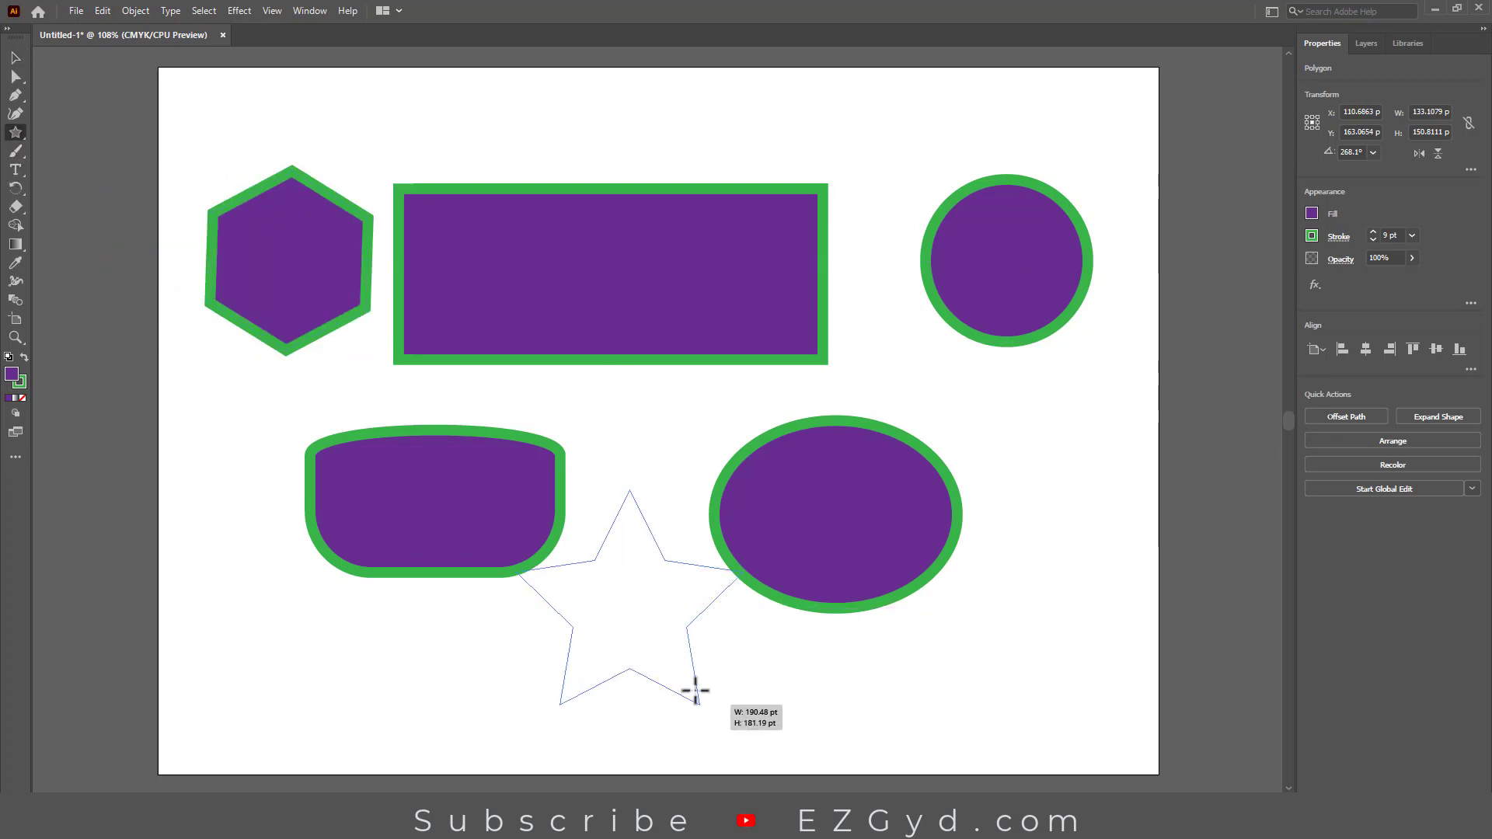
key(Up)
key(Up)
key(Up)
key(Up)
key(Up)
key(Up)
key(Up)
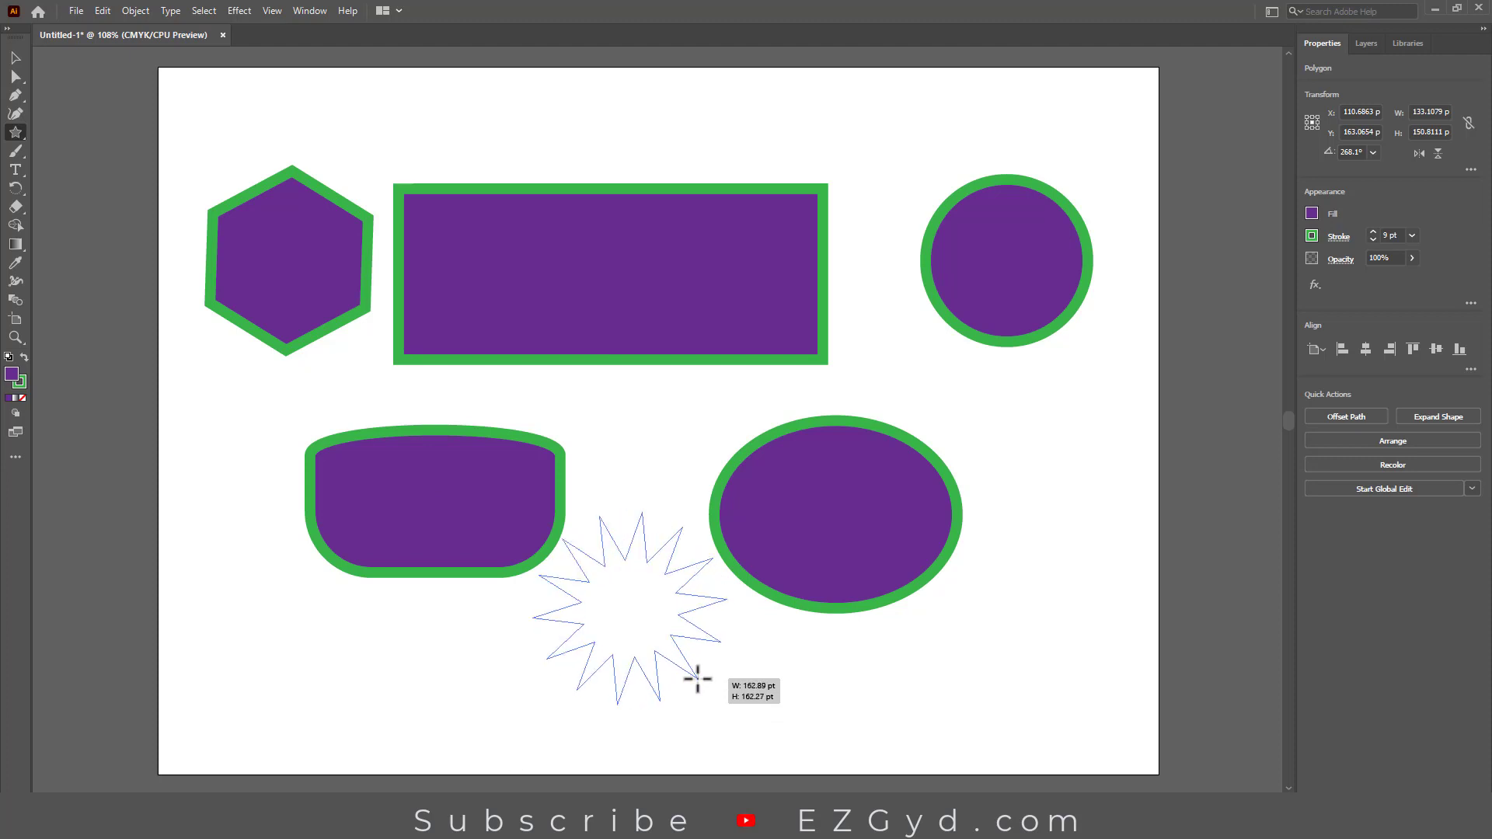
key(Up)
key(Up)
key(Up)
drag(697, 678, 690, 666)
key(Up)
key(Up)
key(Down)
key(Down)
key(Down)
key(Down)
key(Down)
key(Down)
key(Down)
key(Down)
key(Down)
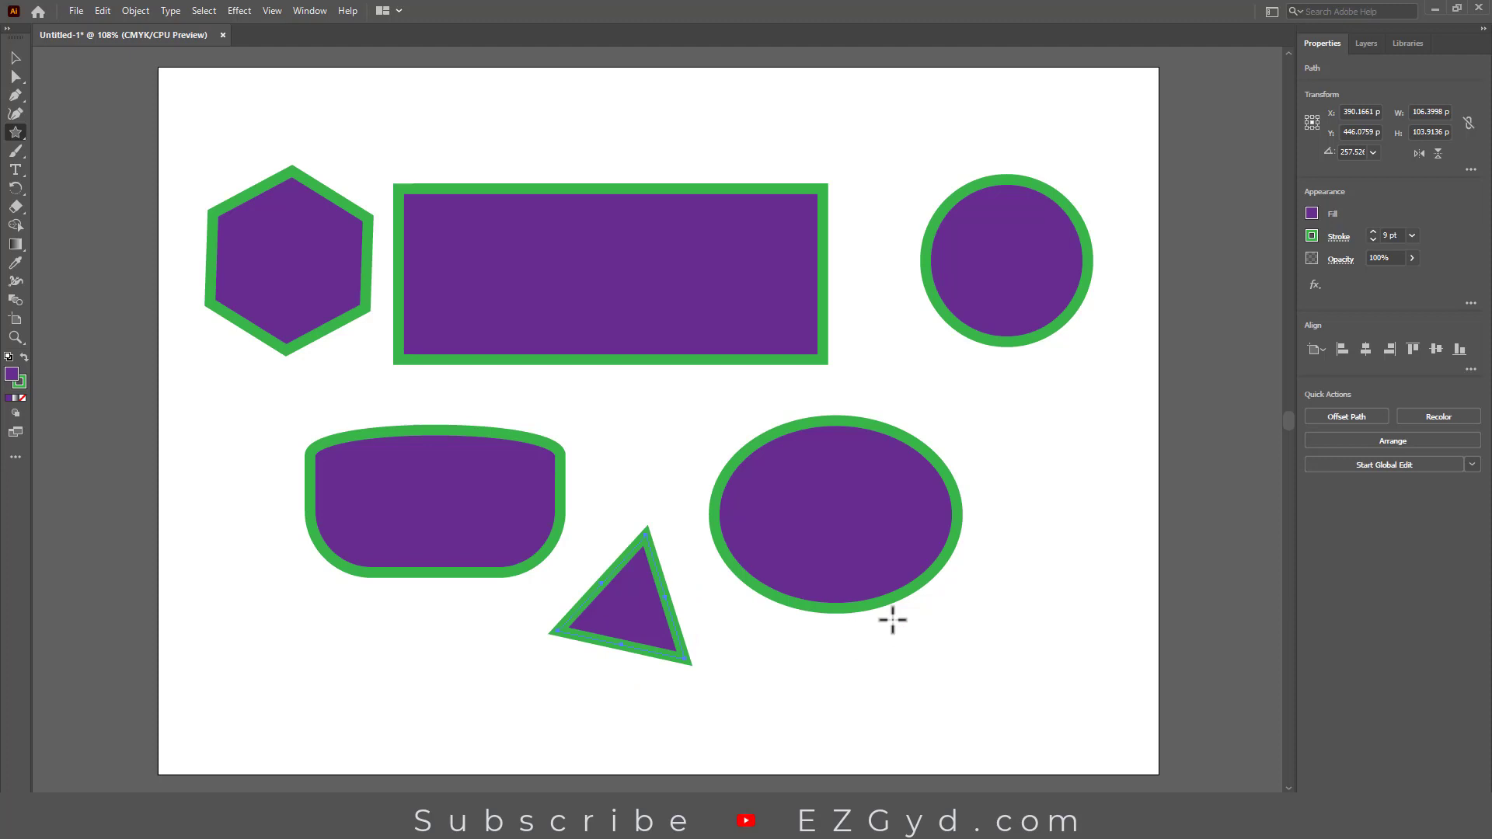
drag(956, 603, 1020, 673)
key(Up)
key(Up)
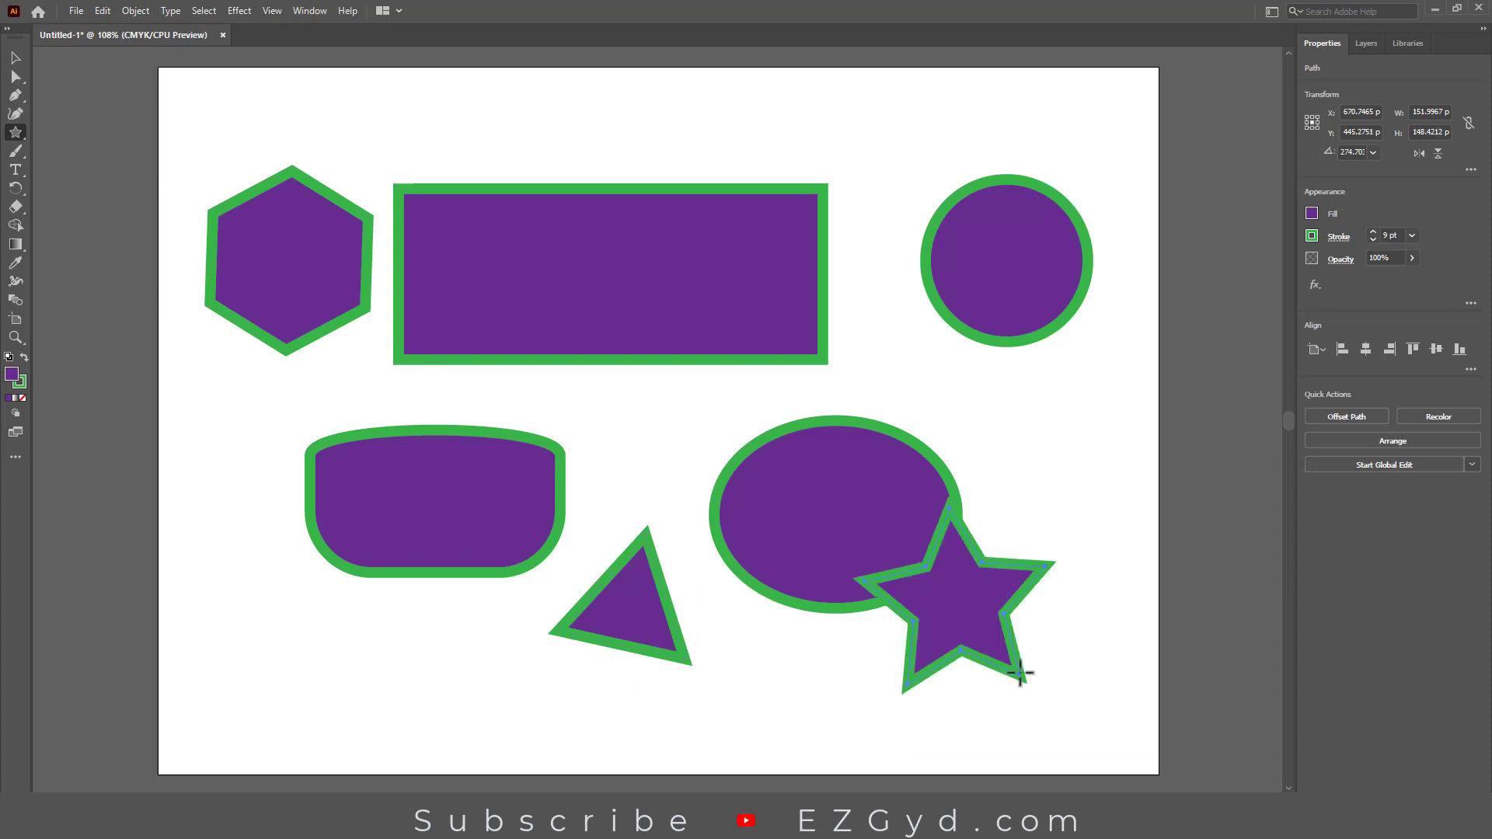
Step: Select all the shapes and shrink them into the top-left corner
click(16, 57)
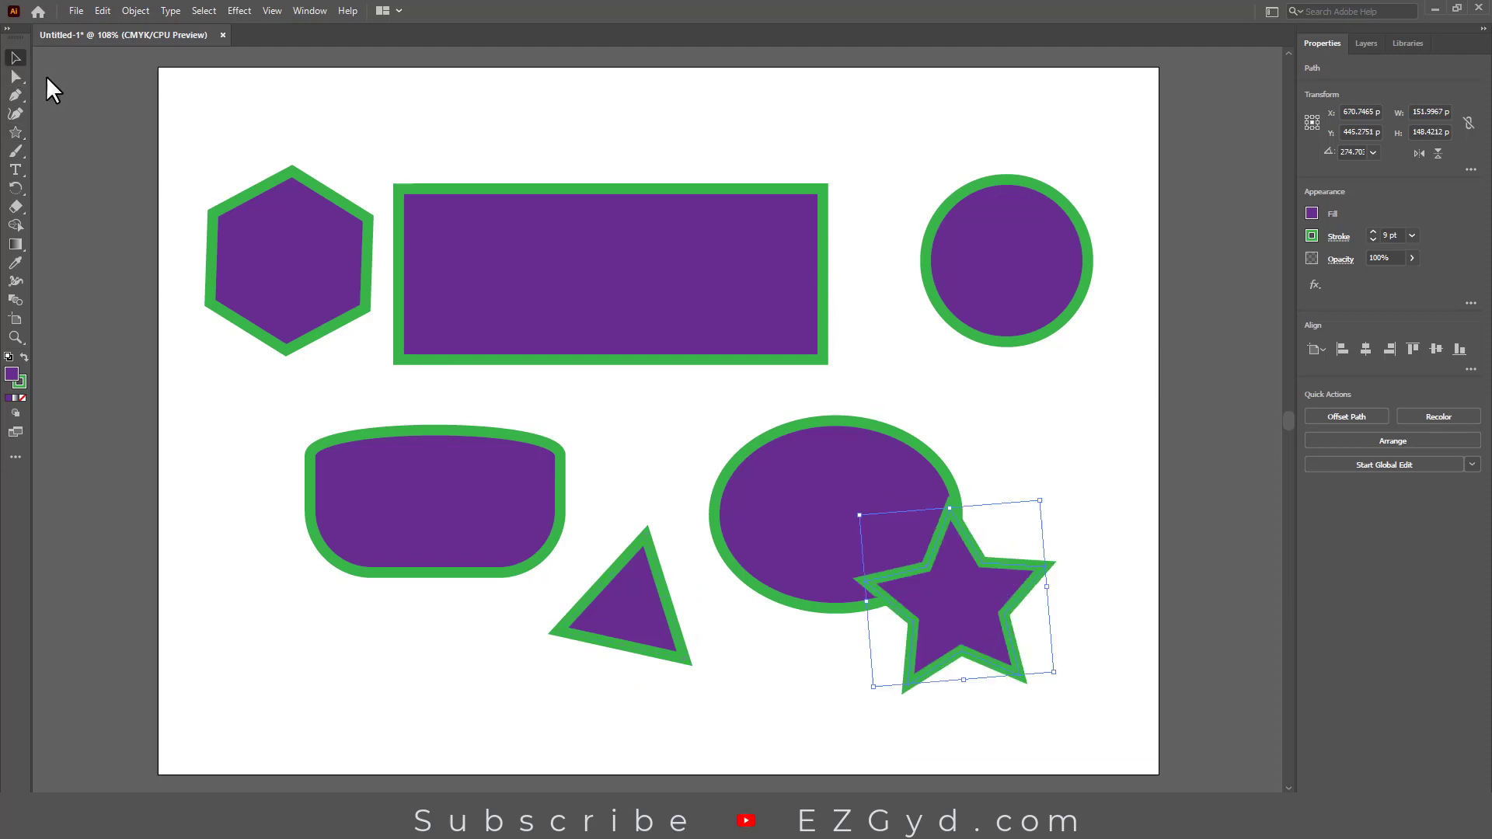
mouse_move(177, 121)
mouse_down()
mouse_move(1135, 703)
mouse_move(884, 649)
mouse_move(501, 349)
mouse_up()
click(664, 297)
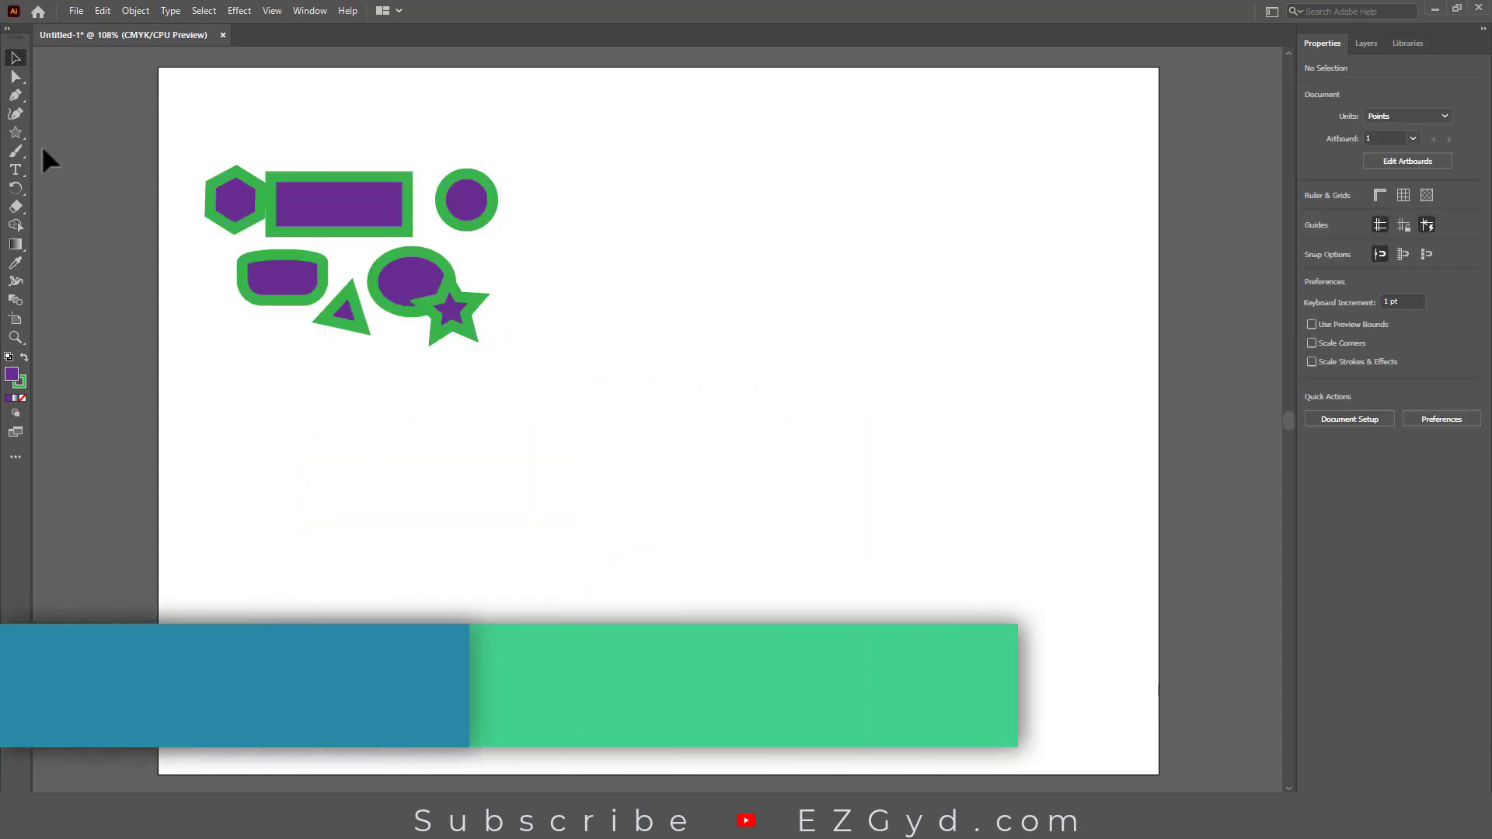
Step: Draw a vertical line down the artboard's middle with a purple stroke
right_click(18, 134)
click(106, 204)
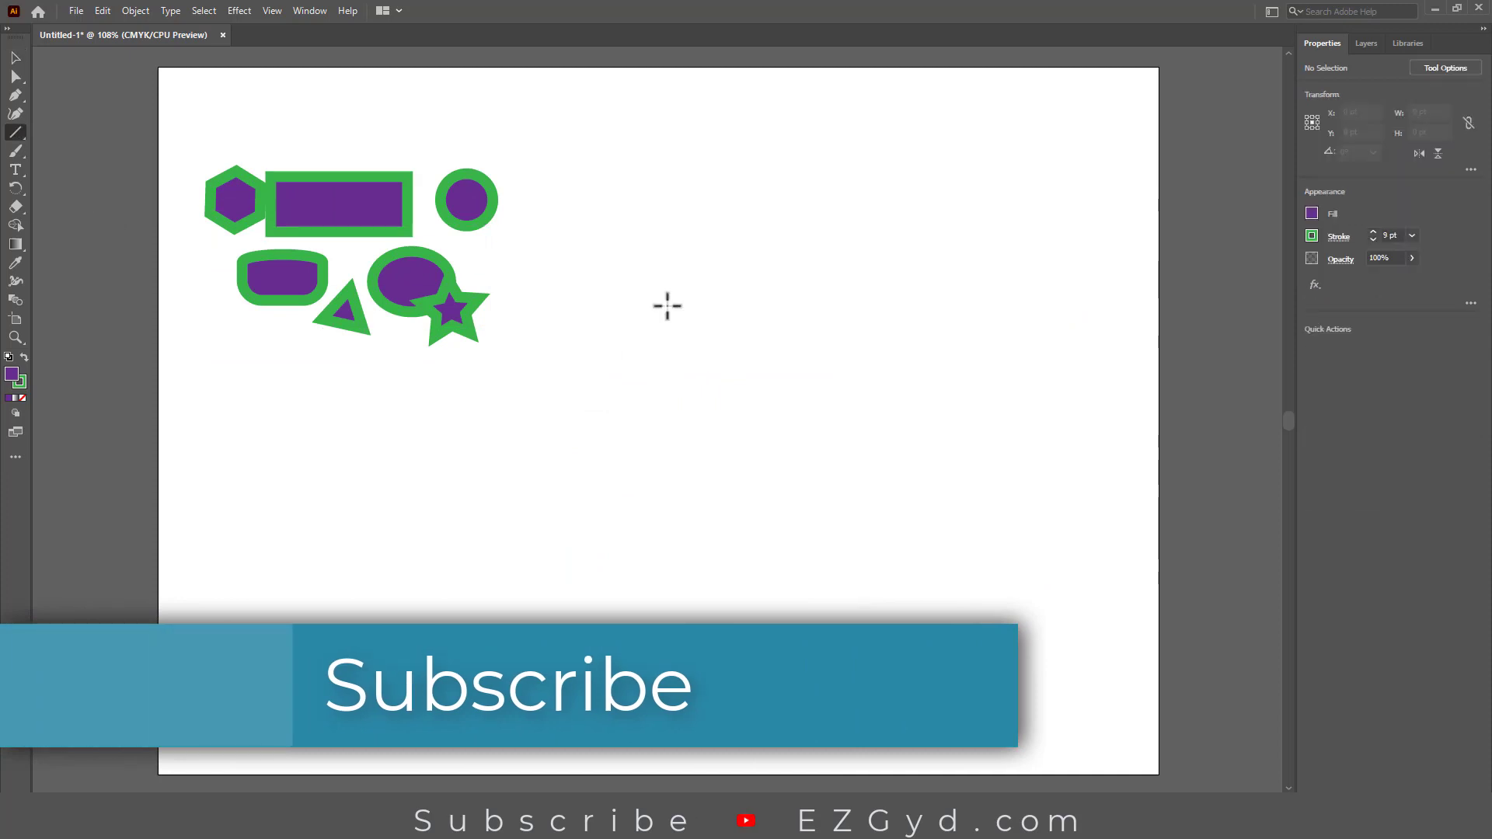
drag(642, 263, 930, 328)
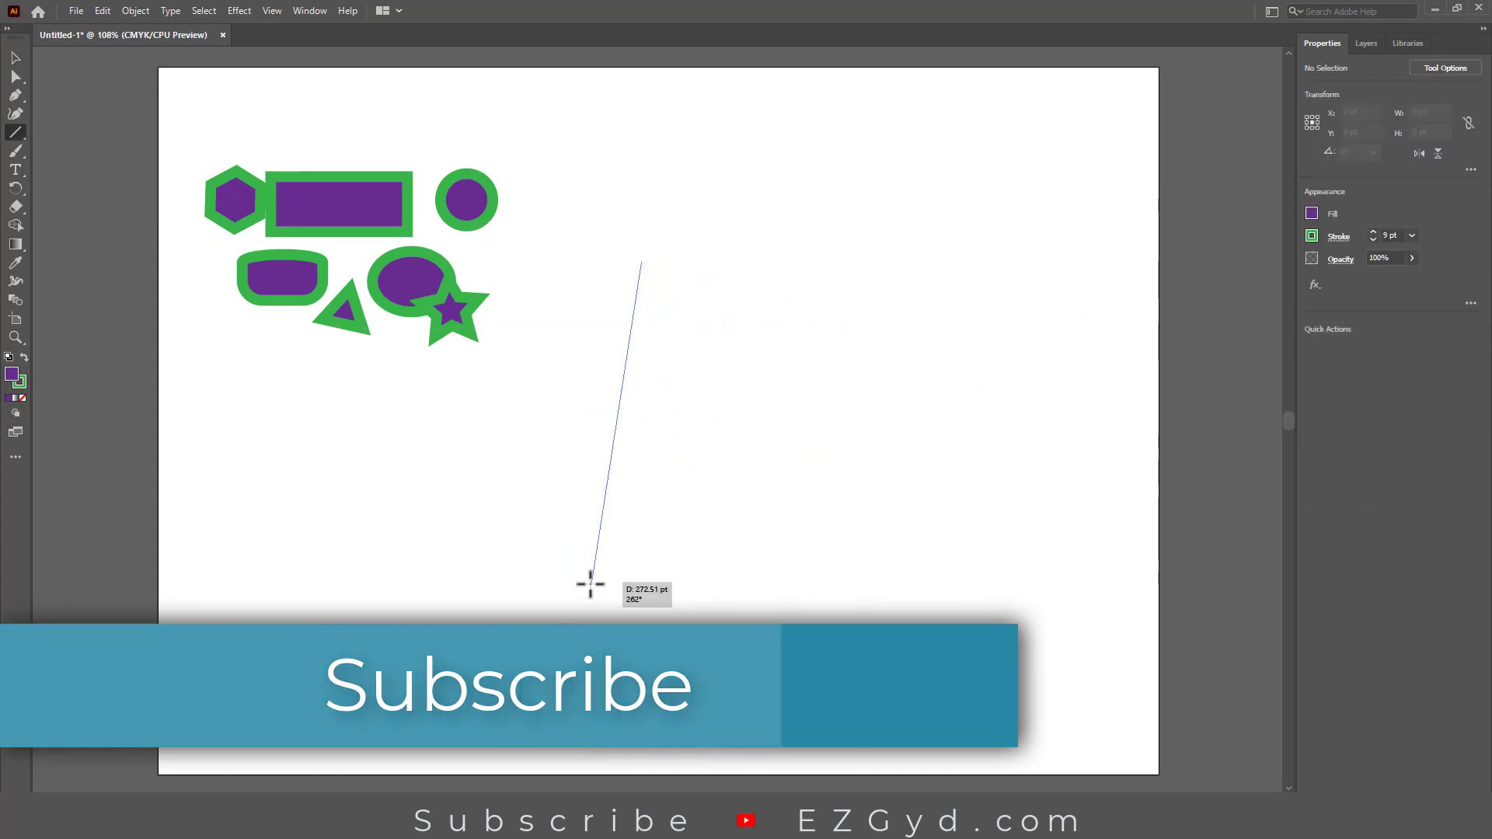
drag(930, 327, 642, 599)
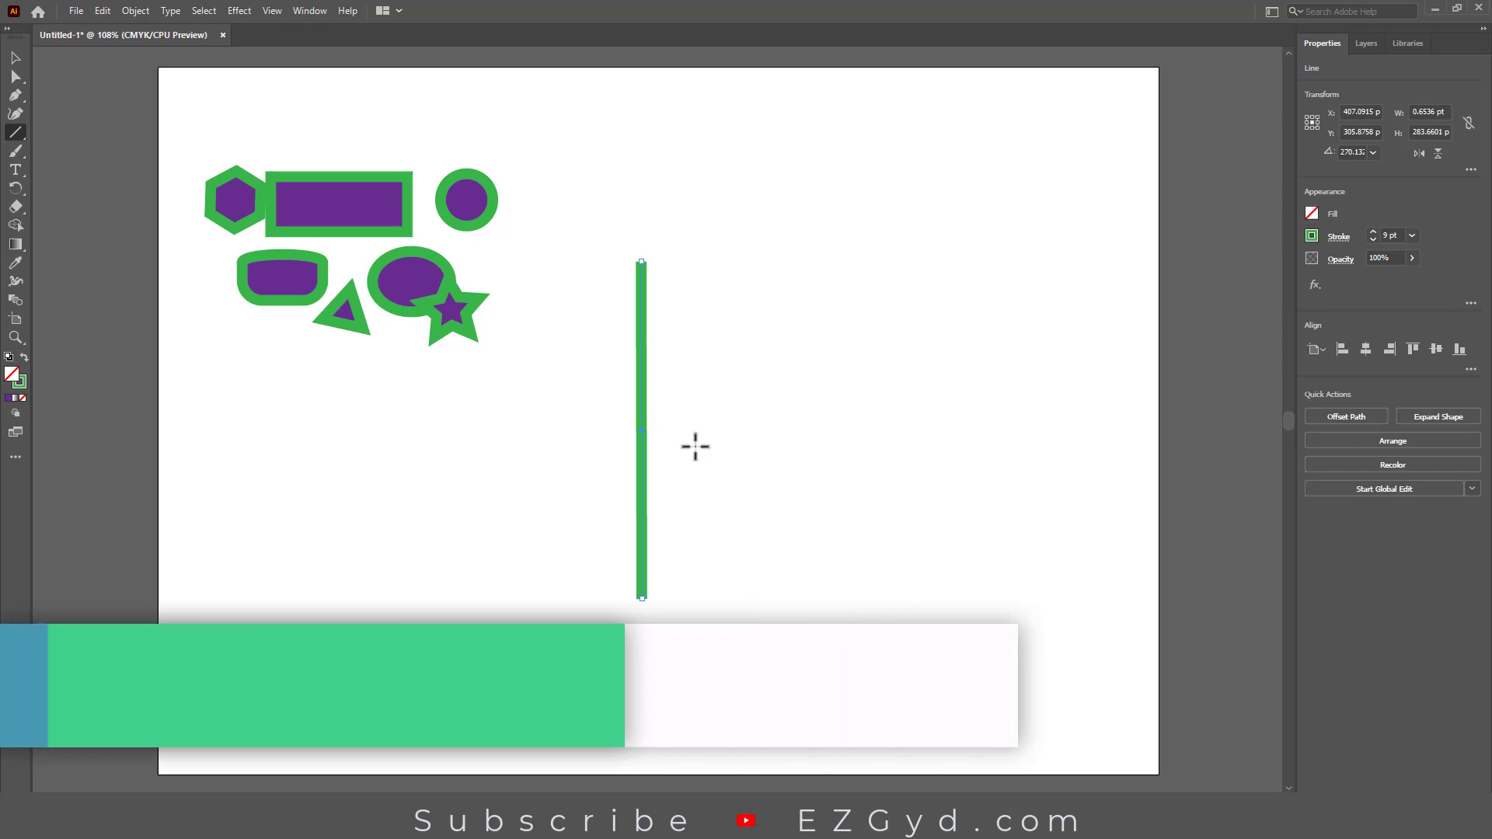
click(15, 58)
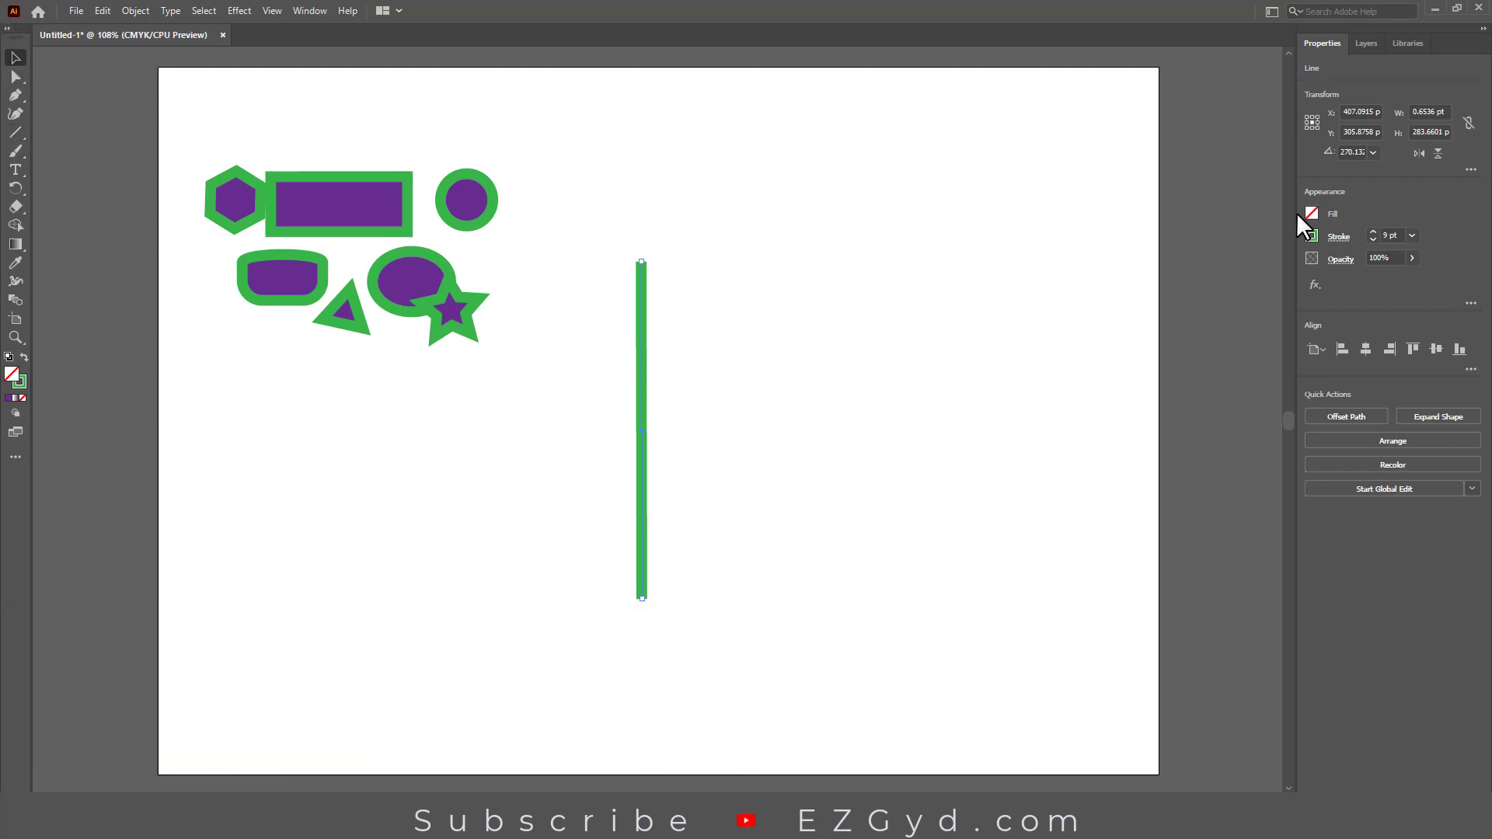
click(1312, 212)
click(1314, 235)
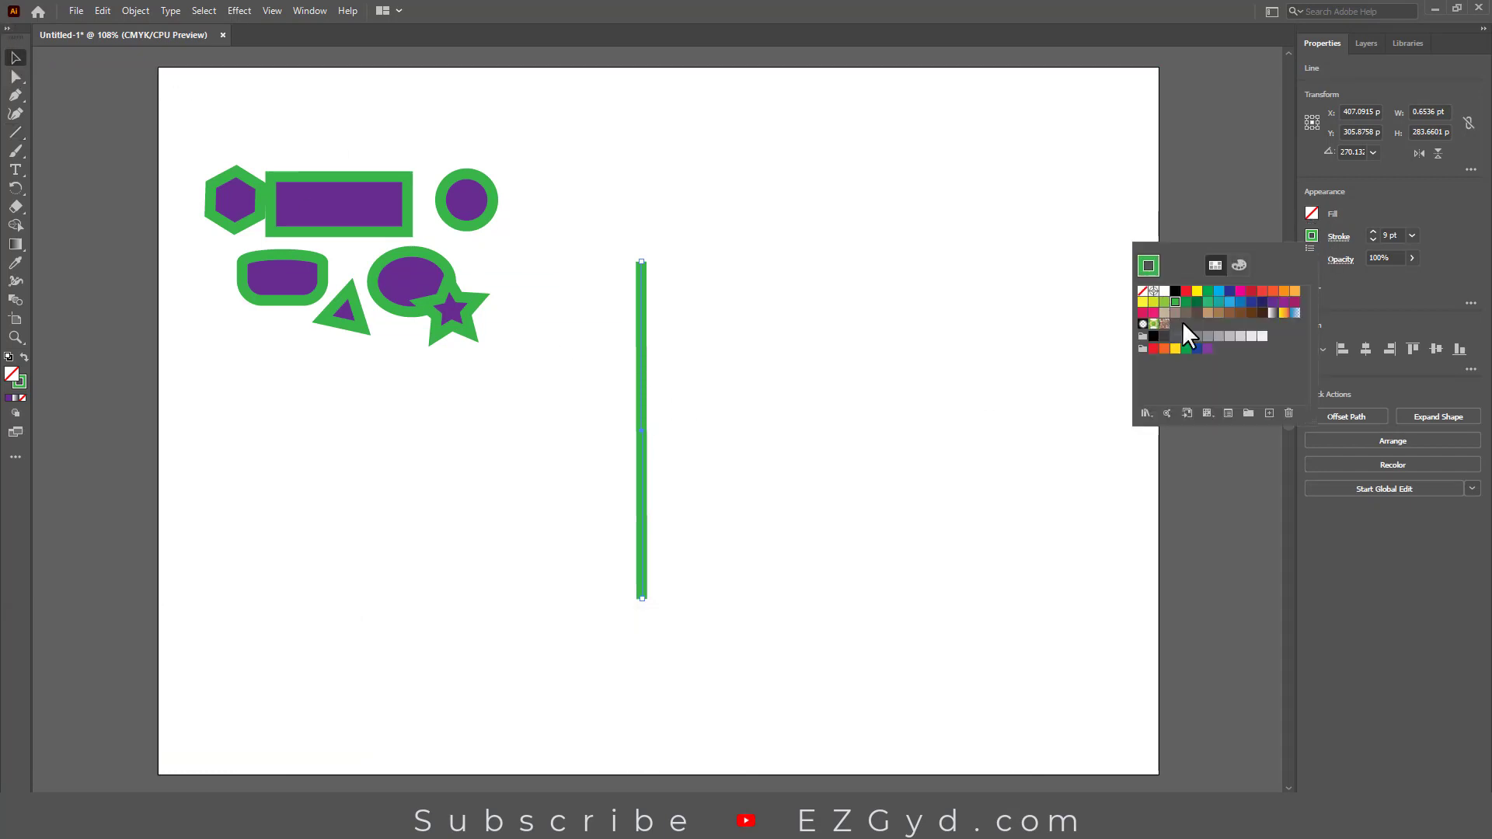
click(1279, 302)
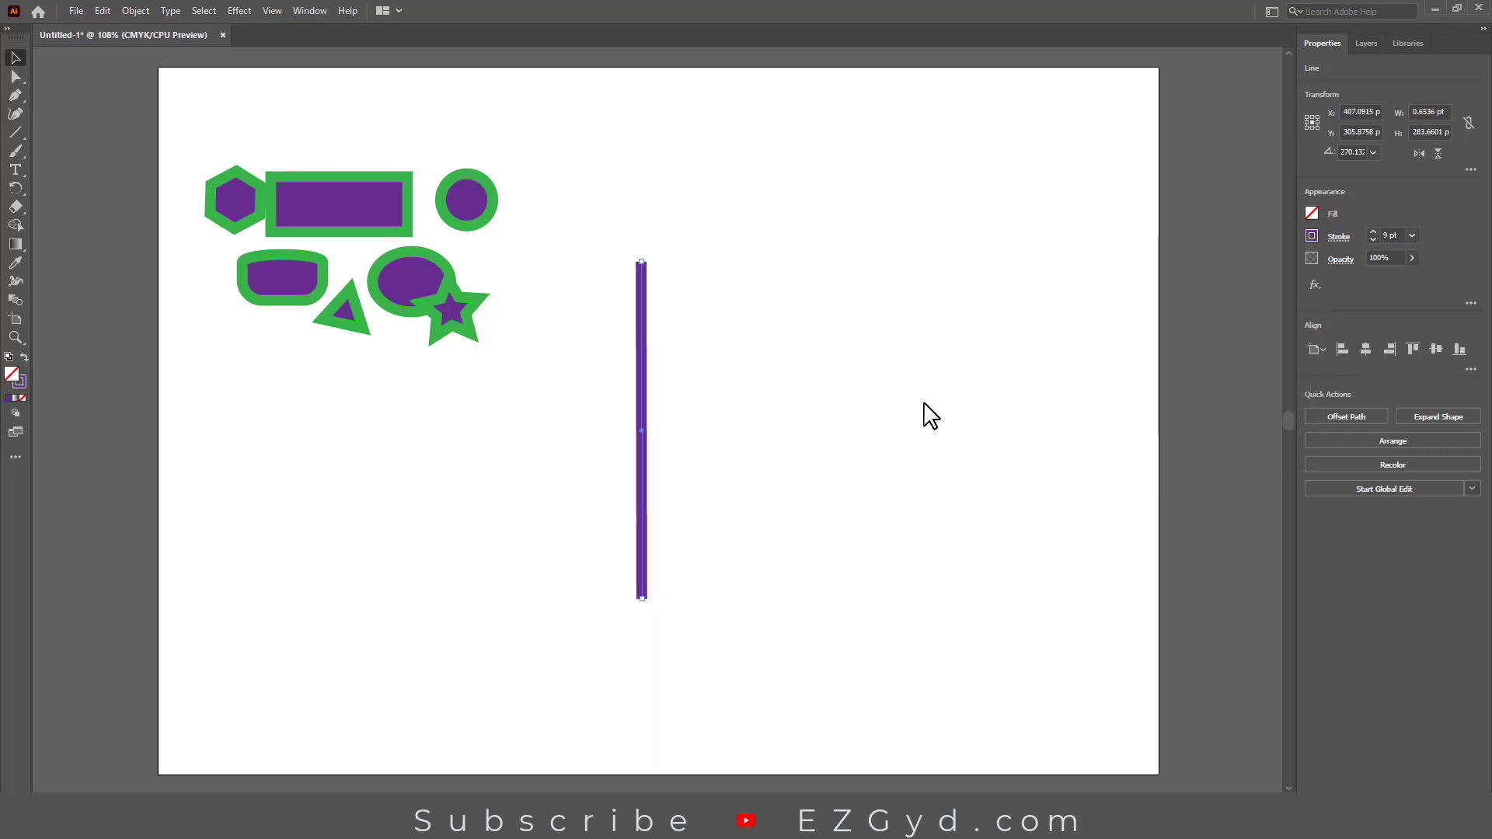
click(667, 444)
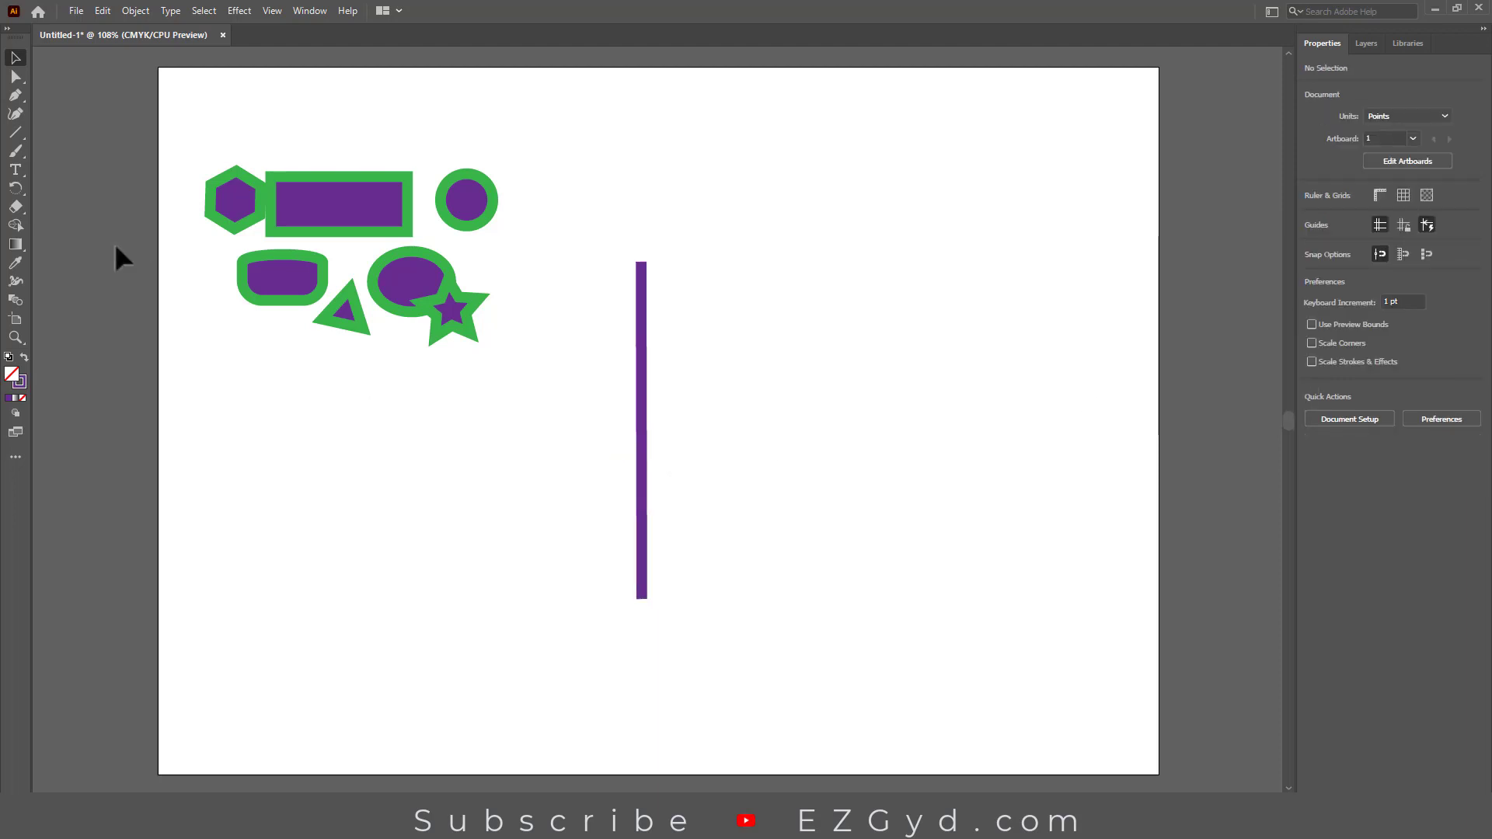
Step: Paint four thin freehand Paintbrush strokes right of the vertical line
click(16, 150)
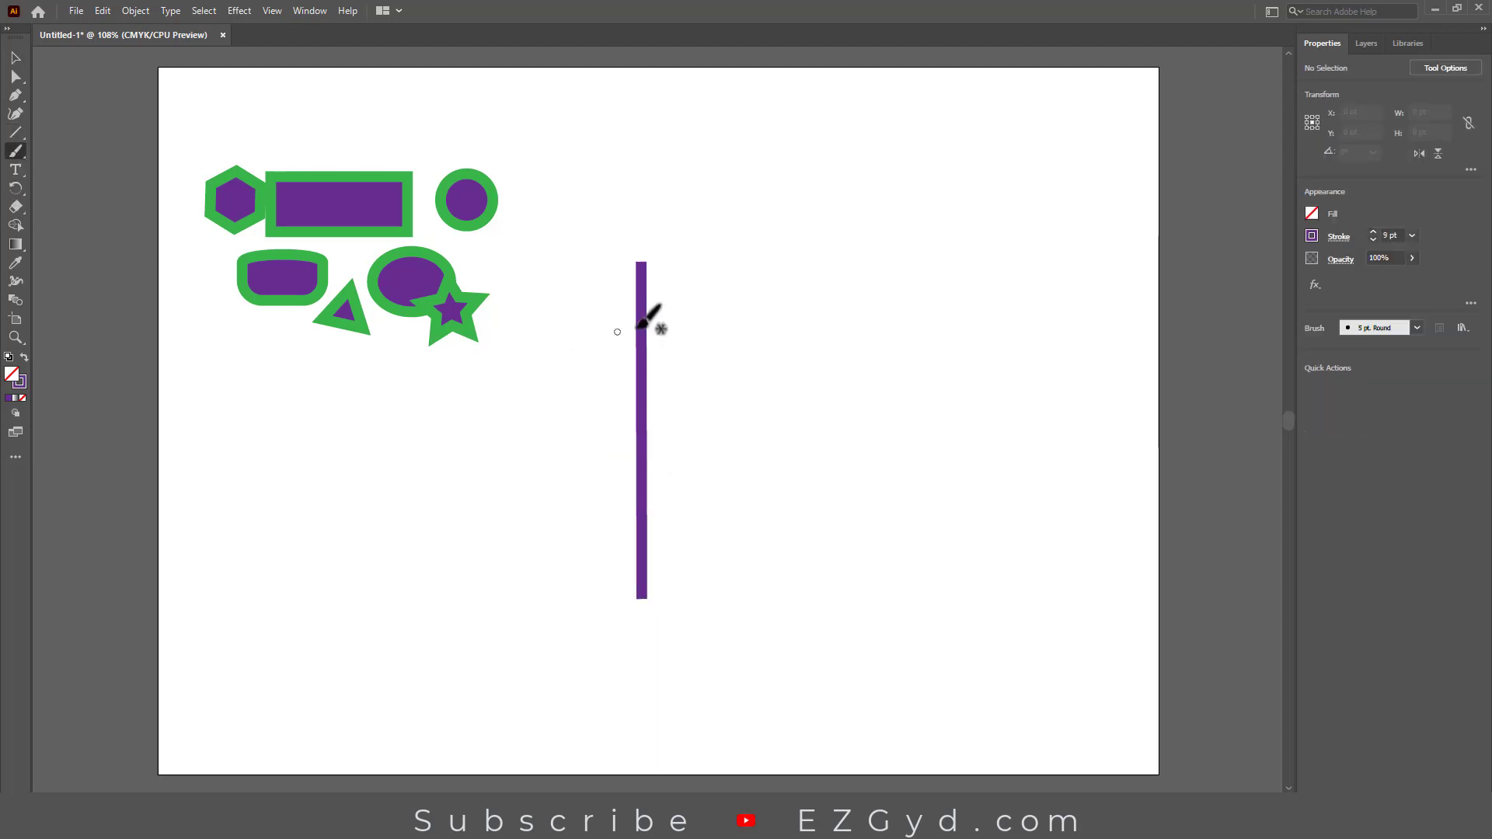
mouse_move(723, 290)
mouse_down()
mouse_move(811, 375)
mouse_move(817, 317)
mouse_up()
mouse_move(848, 284)
mouse_down()
mouse_move(917, 466)
mouse_move(769, 494)
mouse_up()
drag(877, 301, 948, 437)
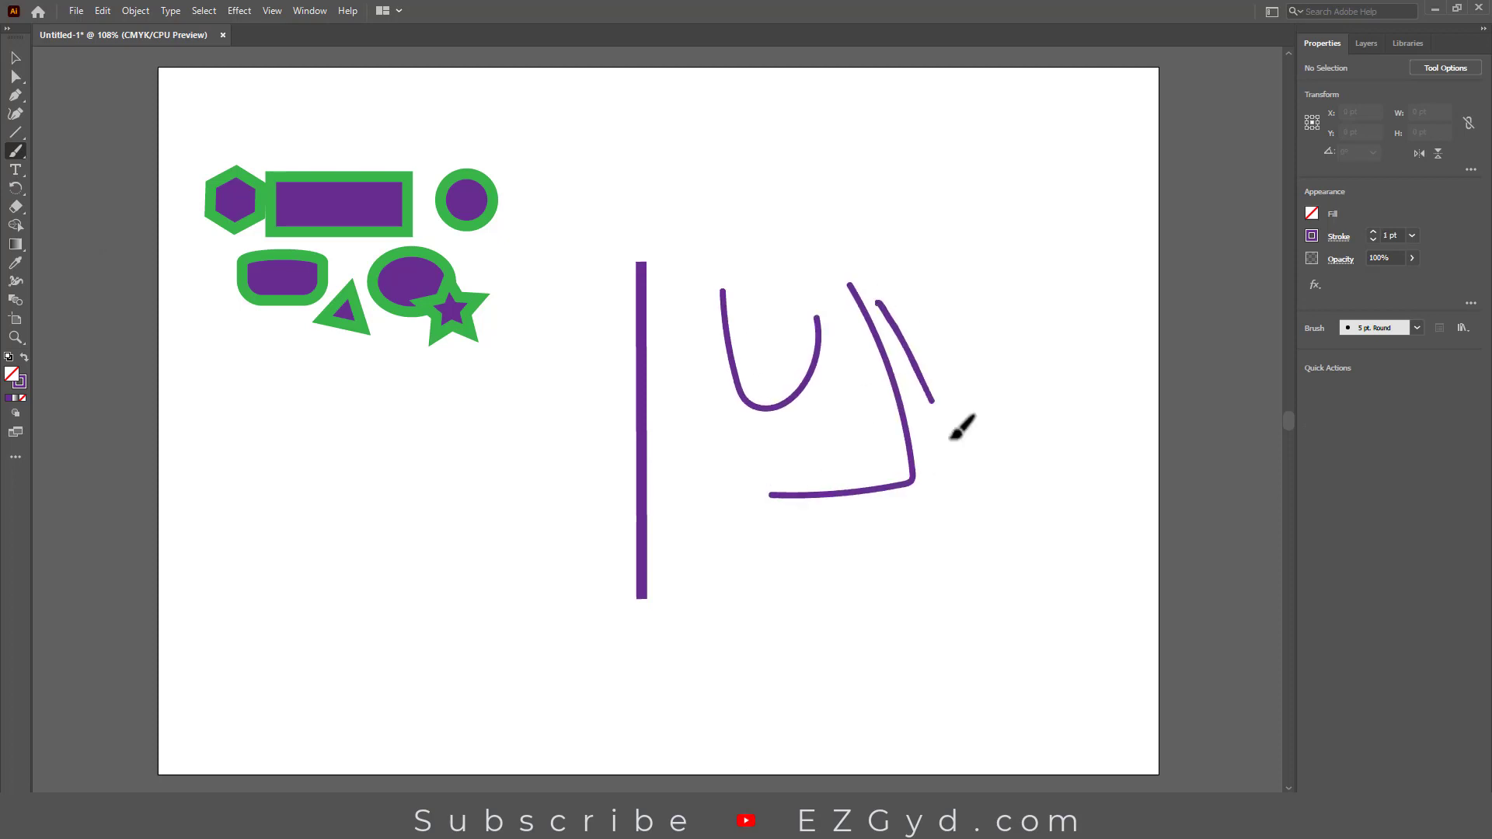
mouse_move(946, 302)
mouse_down()
mouse_move(1028, 420)
mouse_move(1027, 342)
mouse_up()
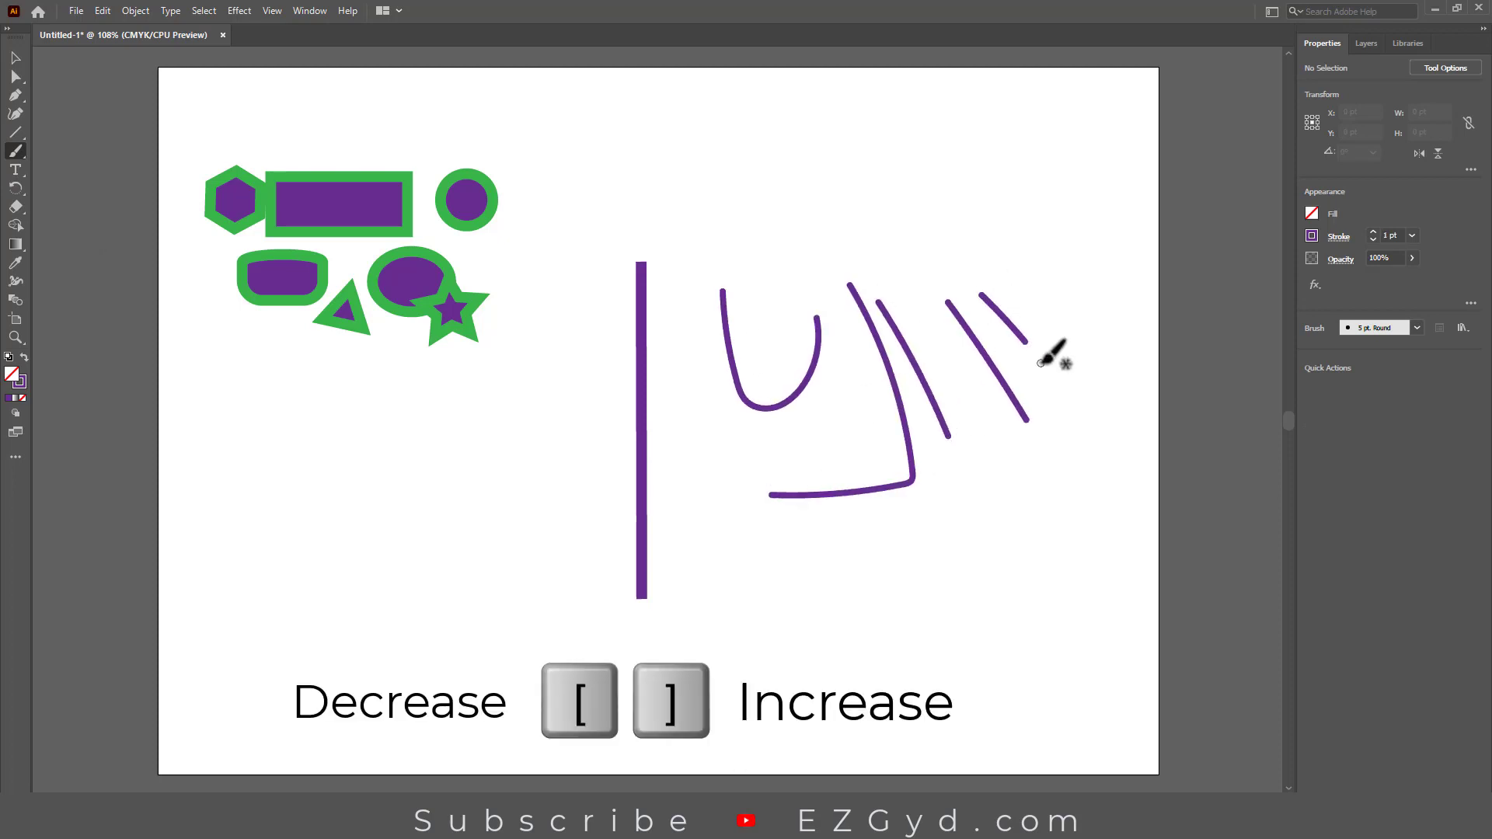
Step: Enlarge the brush and paint a thick snaking stroke over the thin ones
key(bracketright)
key(bracketright)
key(bracketright)
mouse_move(983, 201)
mouse_down()
mouse_move(845, 336)
mouse_move(938, 407)
mouse_up()
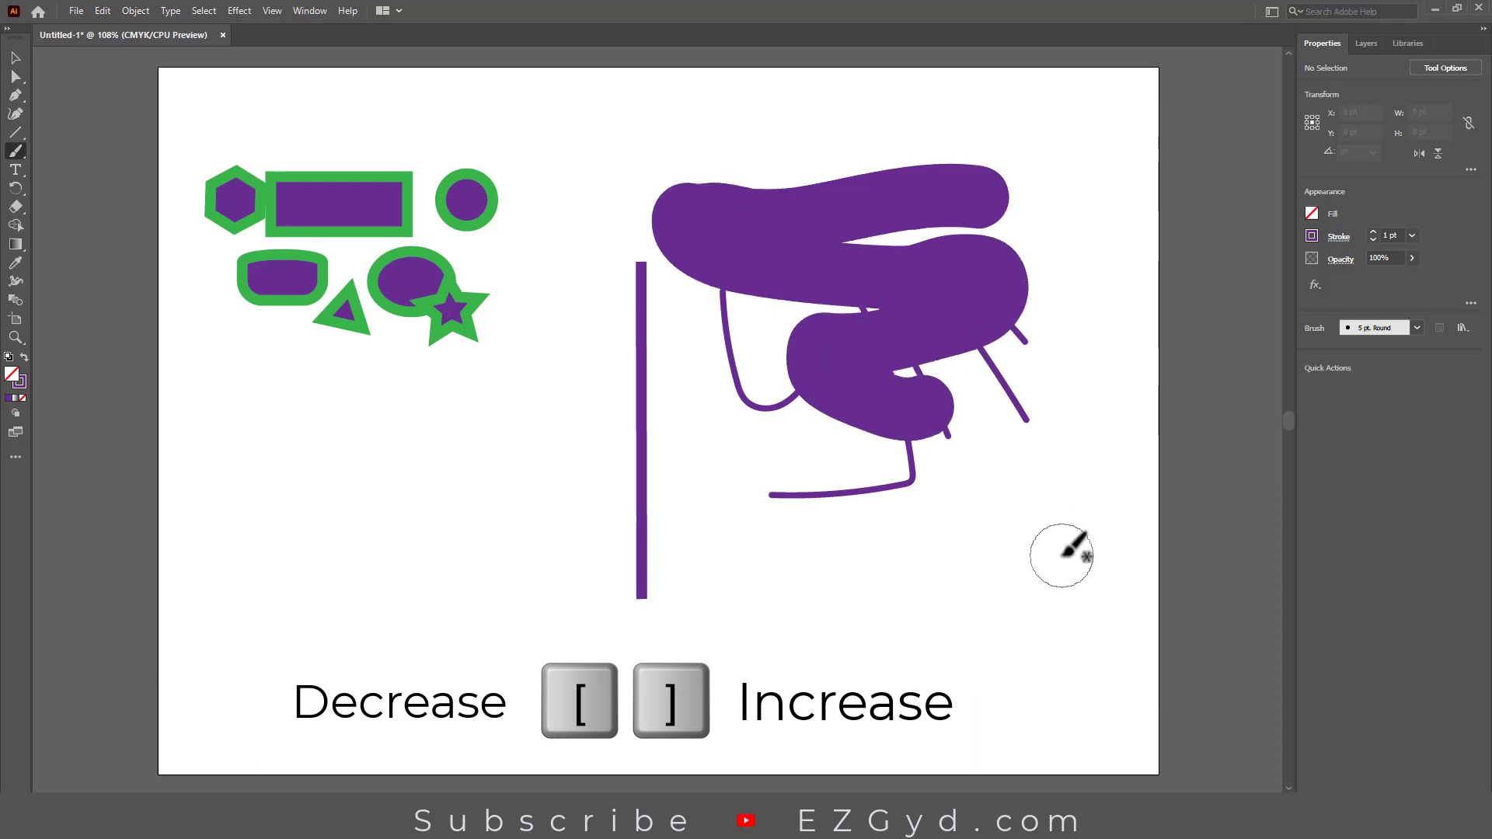
click(14, 58)
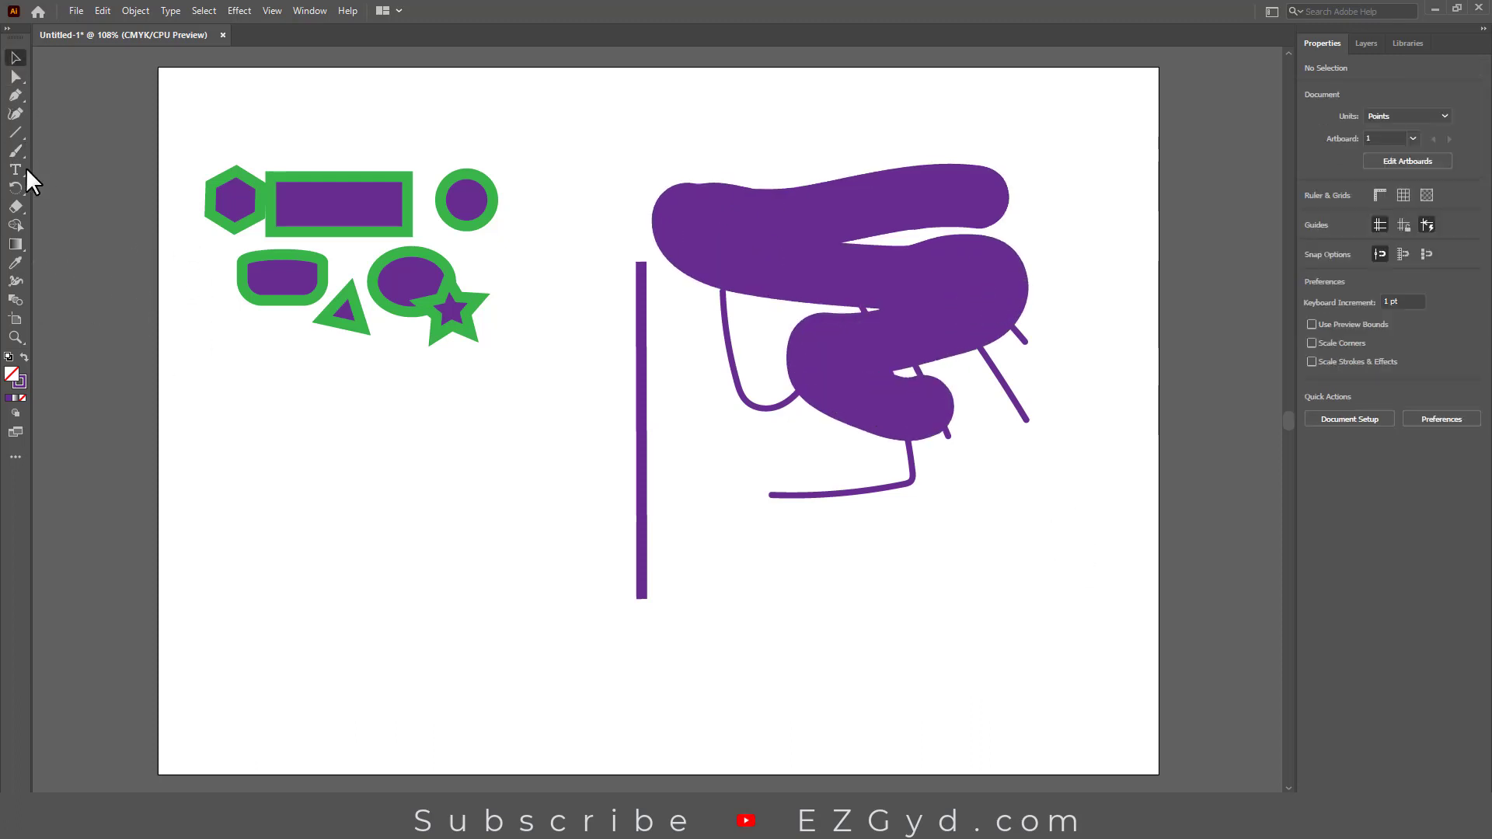
Step: Add the text 'subscribe EZgyd' below the shapes
click(14, 169)
click(320, 503)
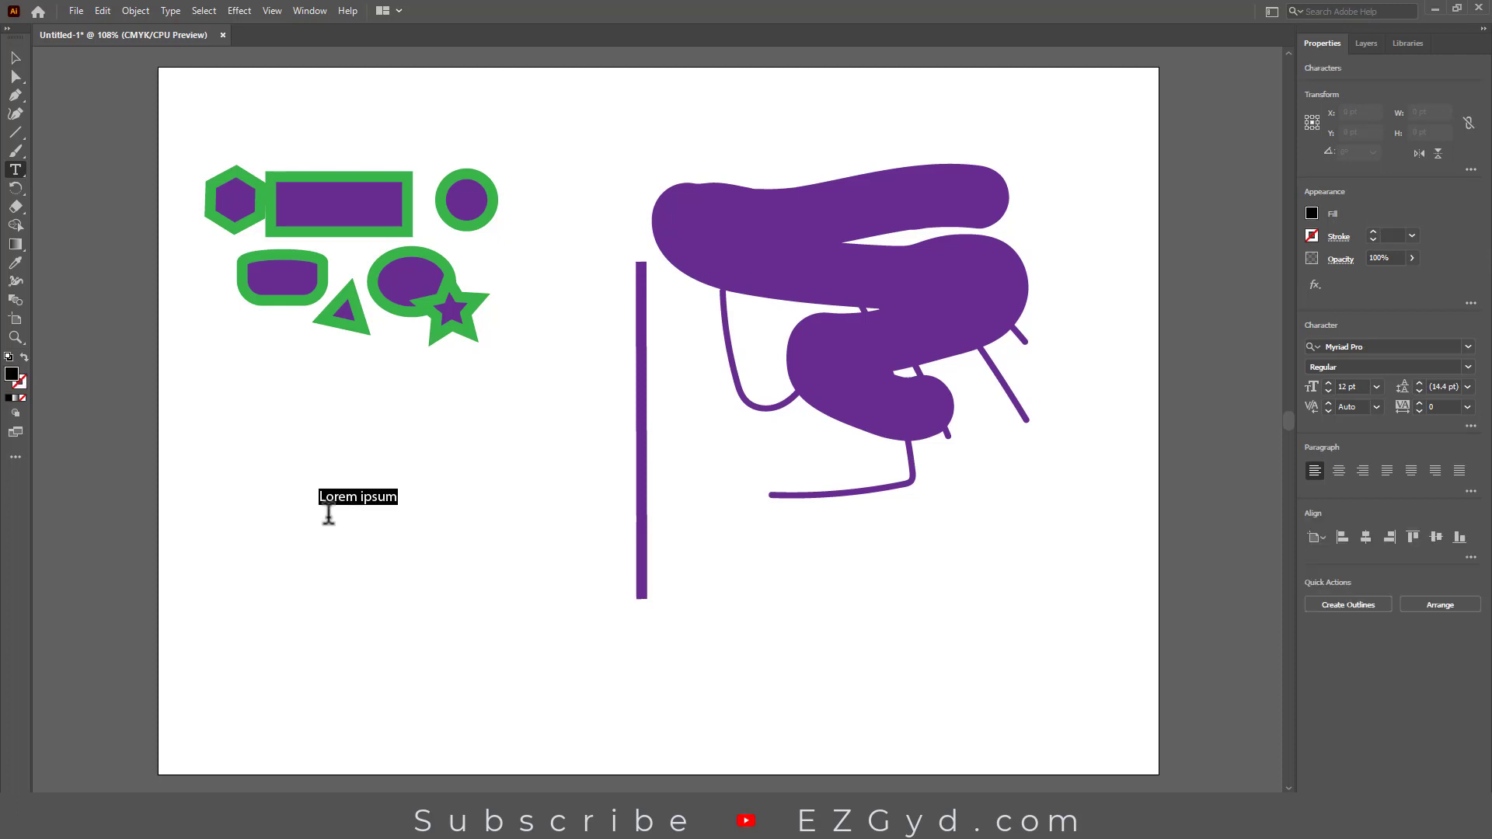
text(subscribe)
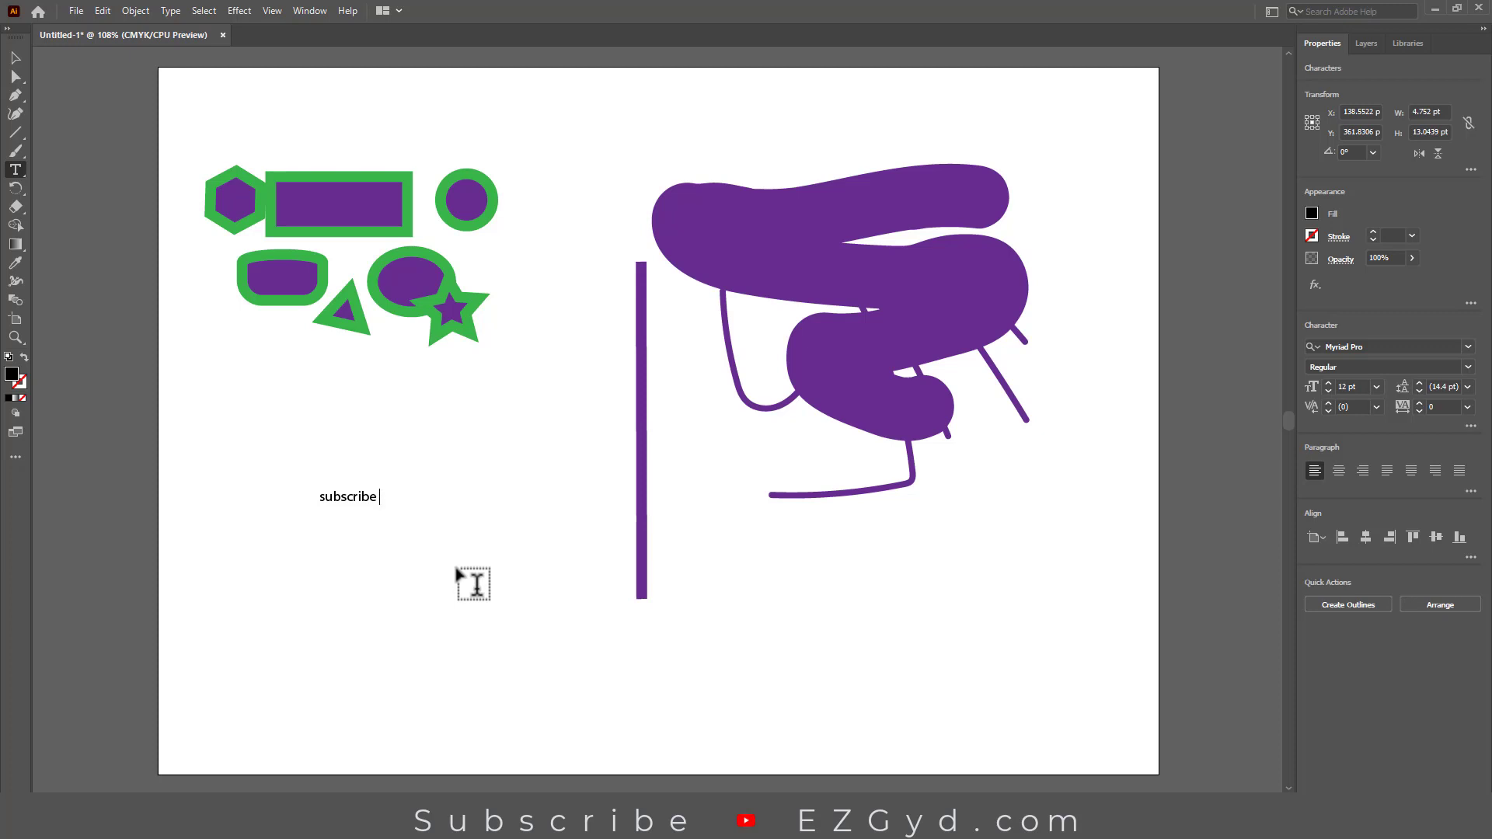
text(yd)
Step: Scale the text up to about 40 pt and shift it left
click(16, 57)
drag(417, 504, 636, 665)
drag(477, 523, 403, 511)
Step: Select the whole 'subscribe EZgyd' line, then leave text editing
triple_click(396, 503)
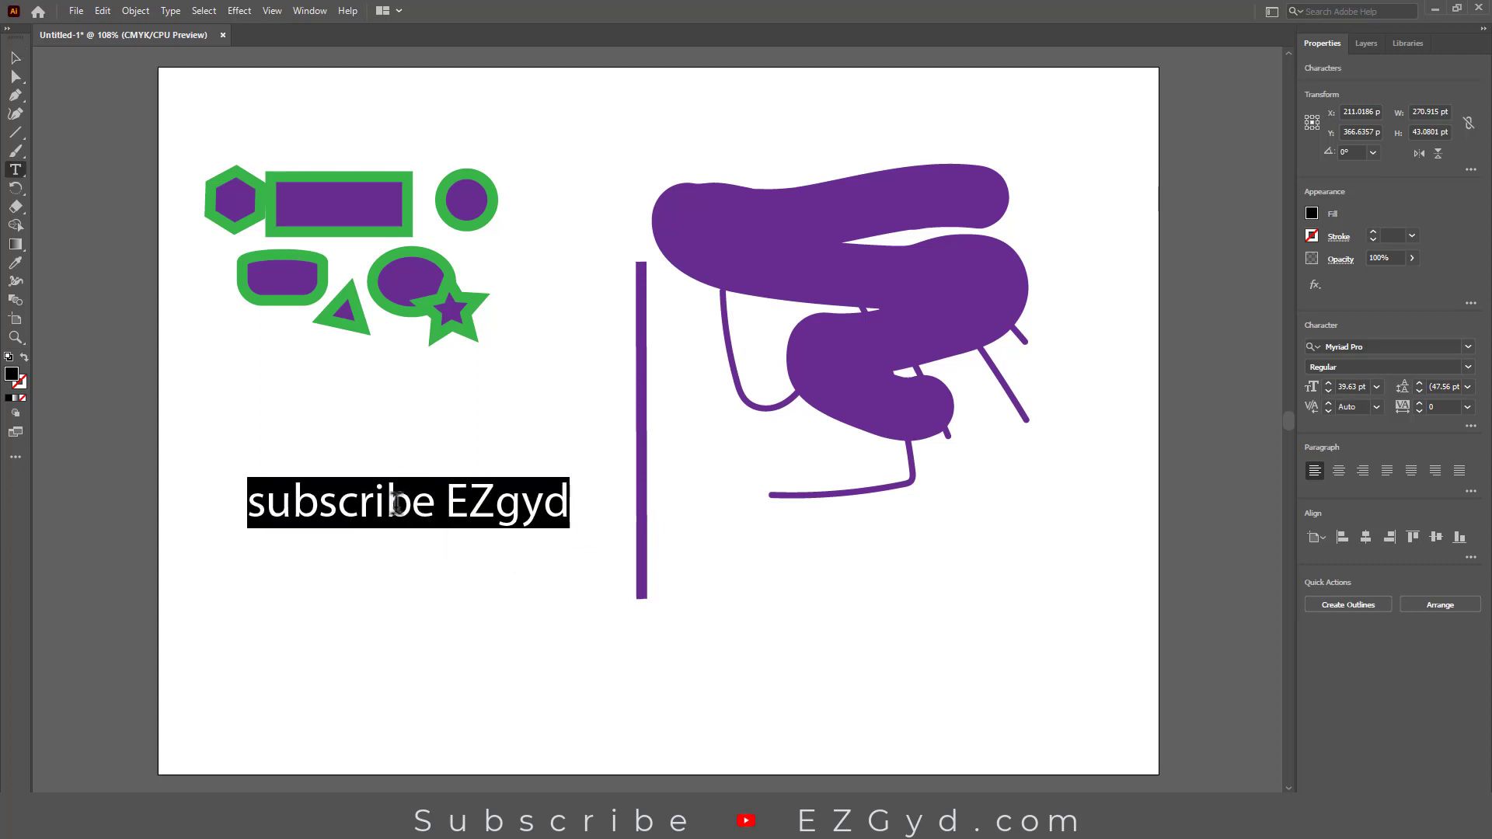
click(396, 503)
triple_click(392, 503)
double_click(389, 504)
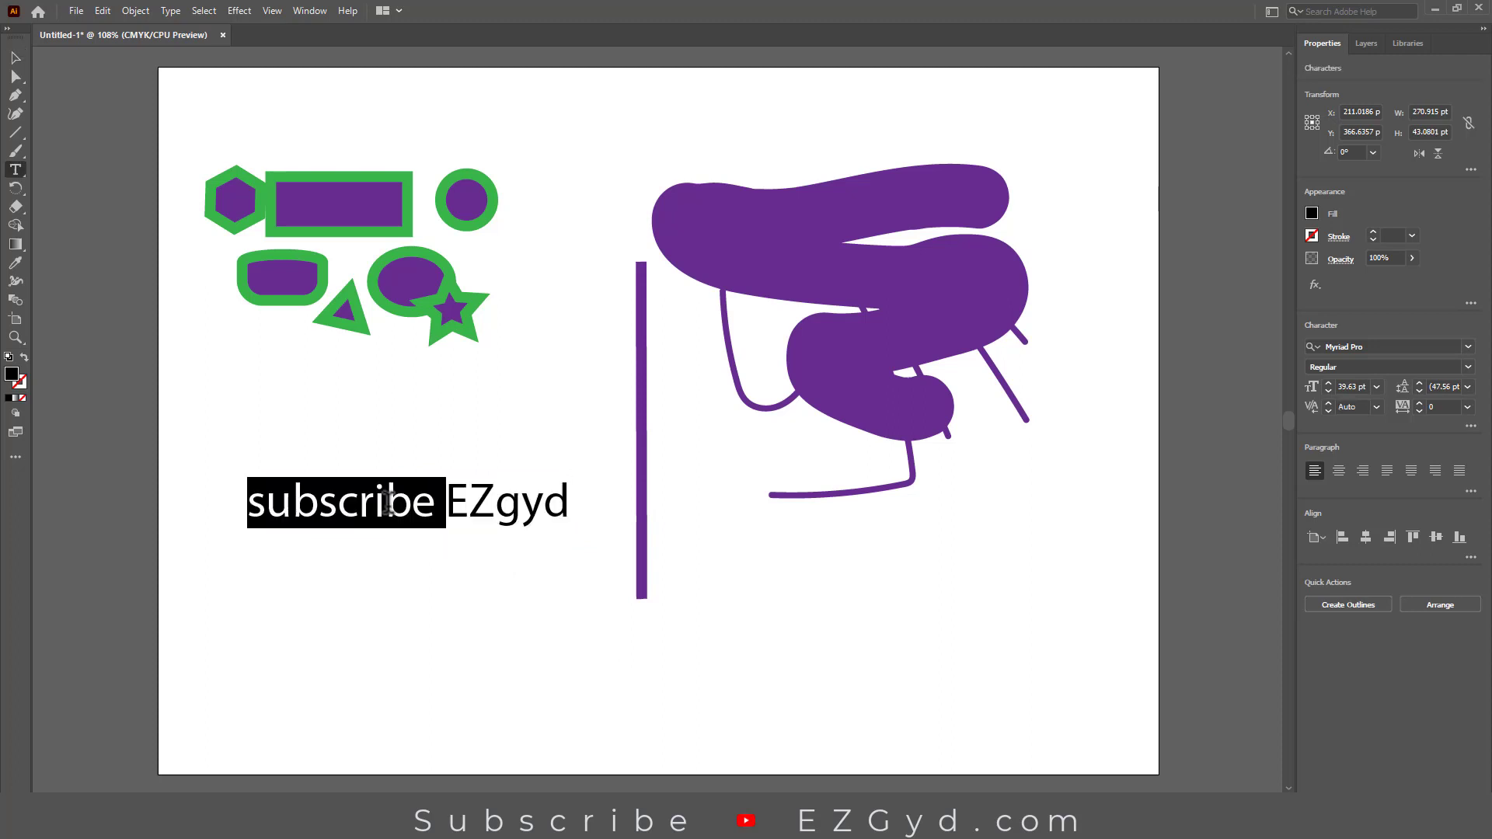
triple_click(390, 504)
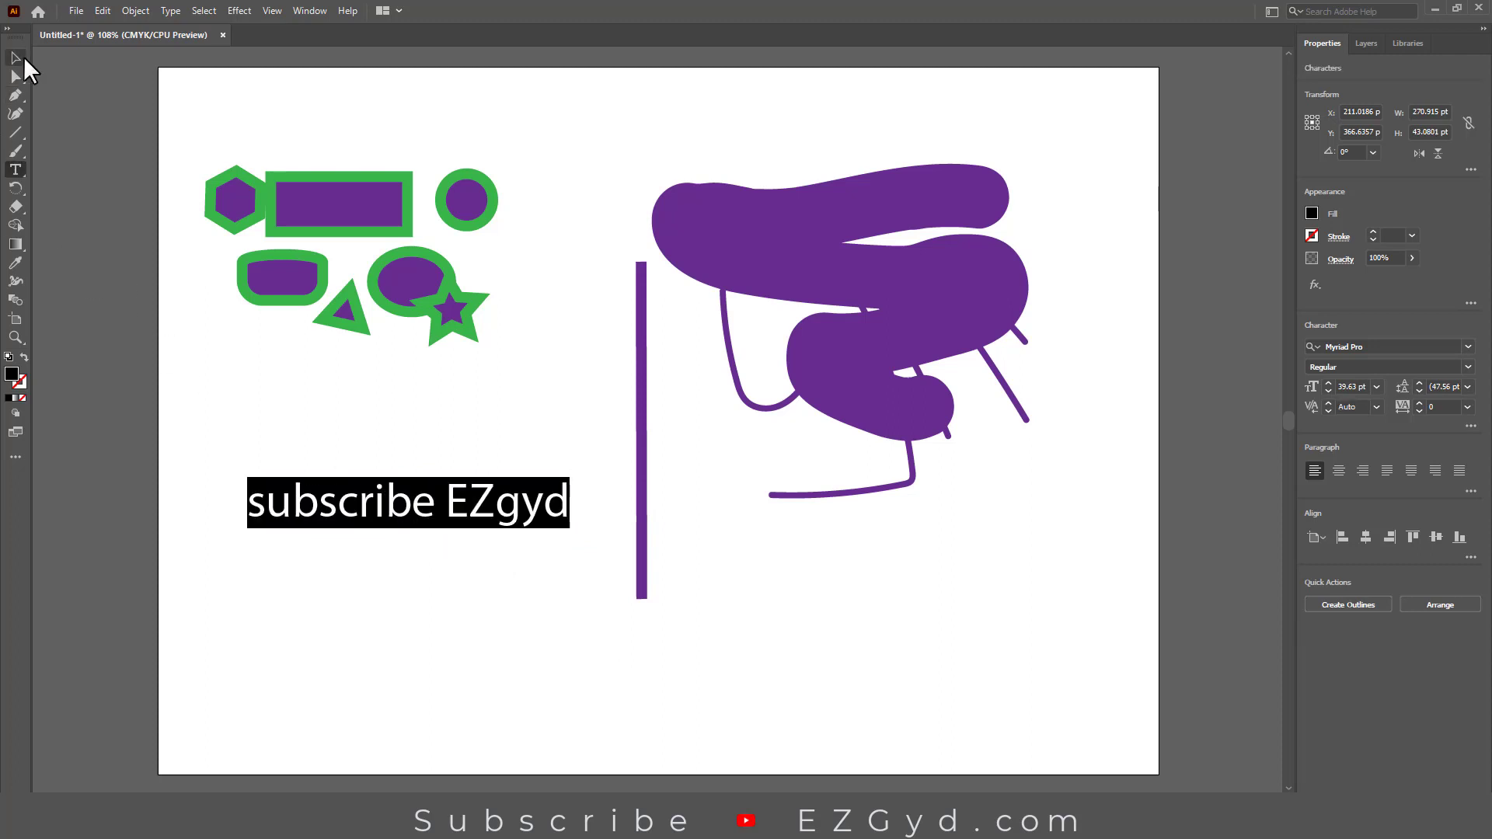
click(15, 58)
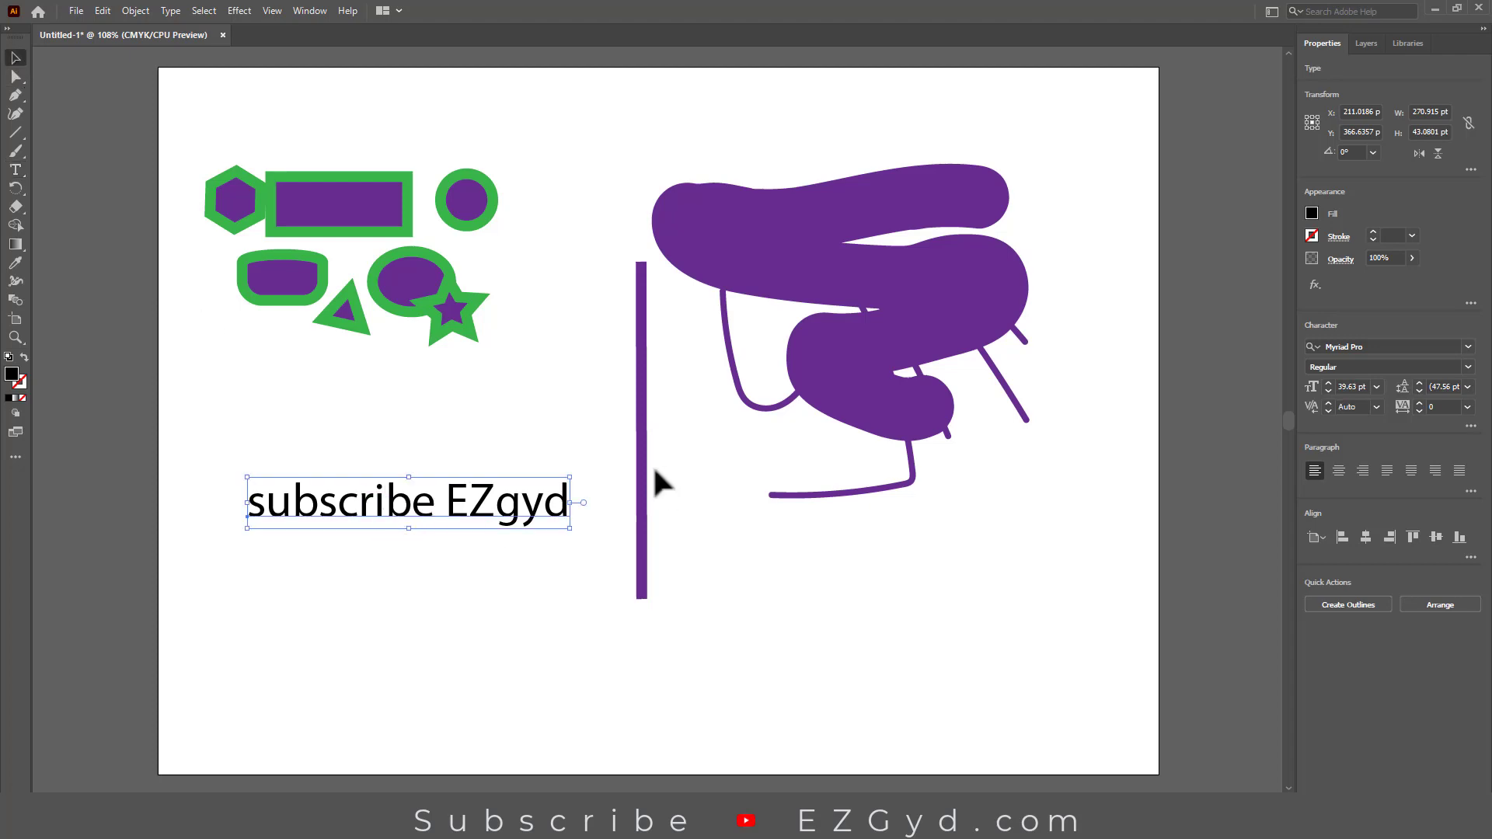
Step: Change the text font from Myriad Pro to Segoe UI Semilight
click(1468, 347)
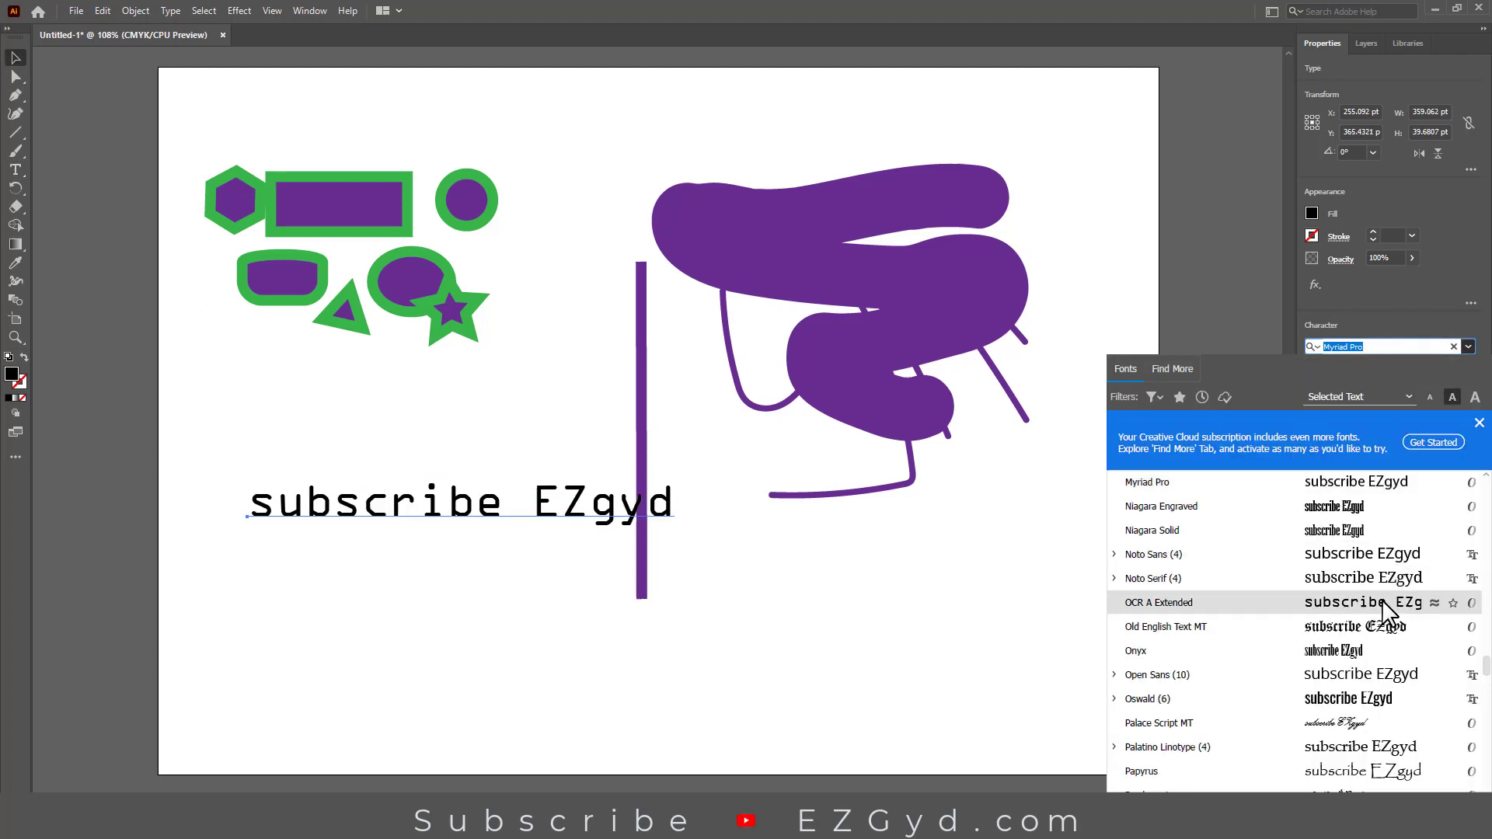
scroll(1359, 622, down, 5)
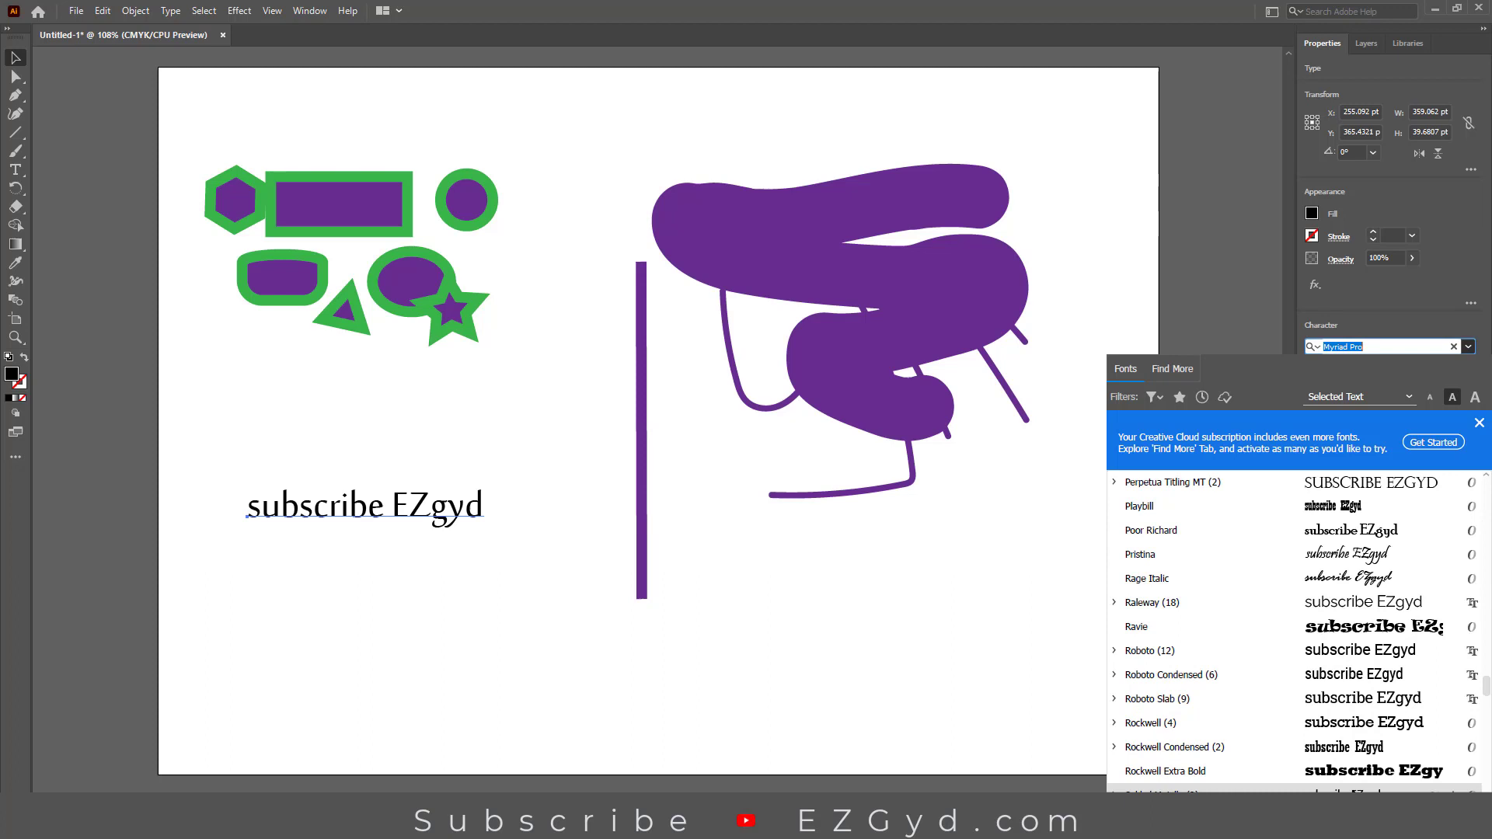
scroll(1346, 709, down, 2)
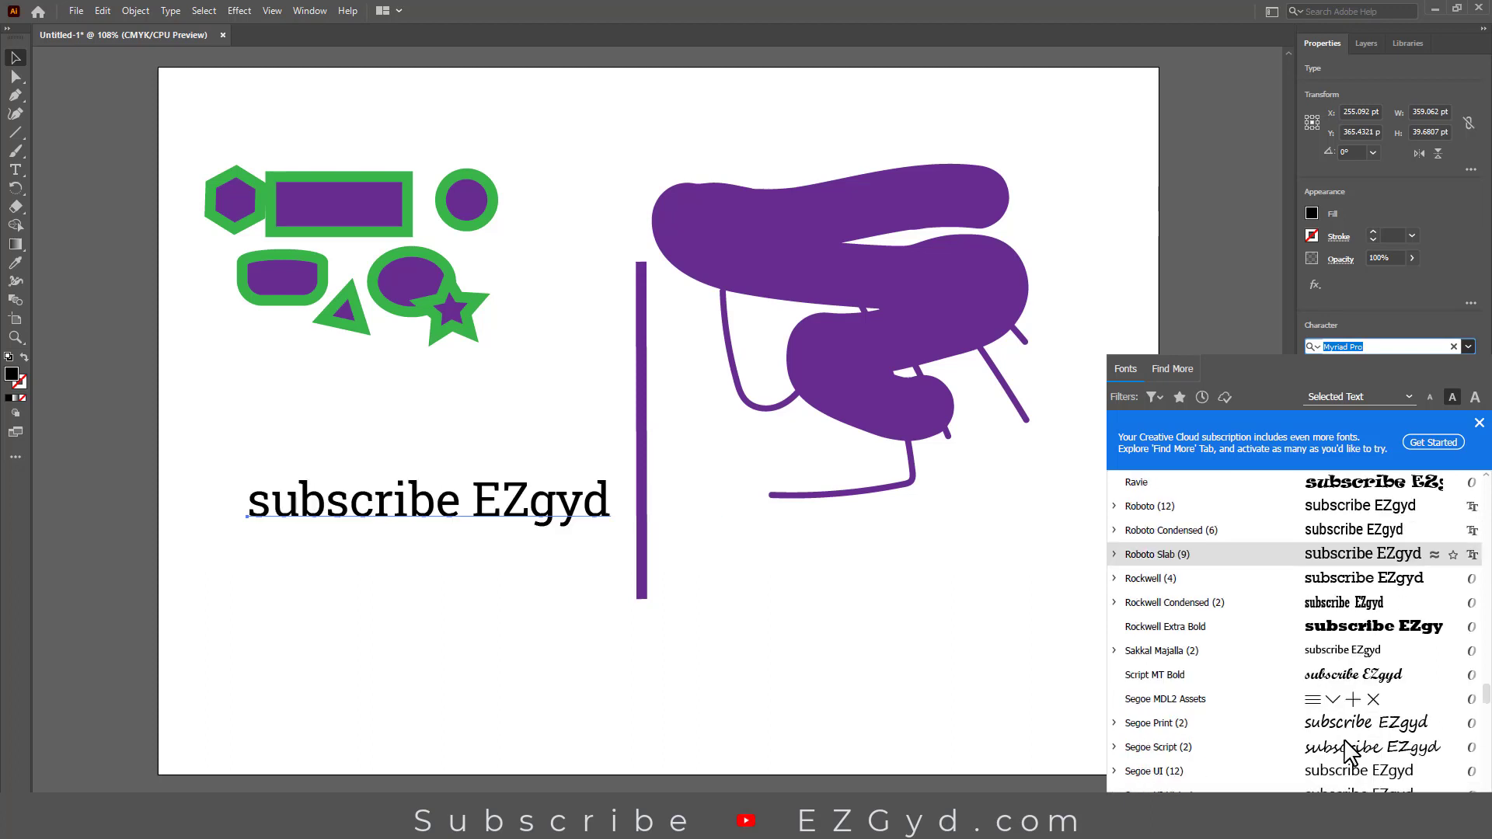
click(1356, 789)
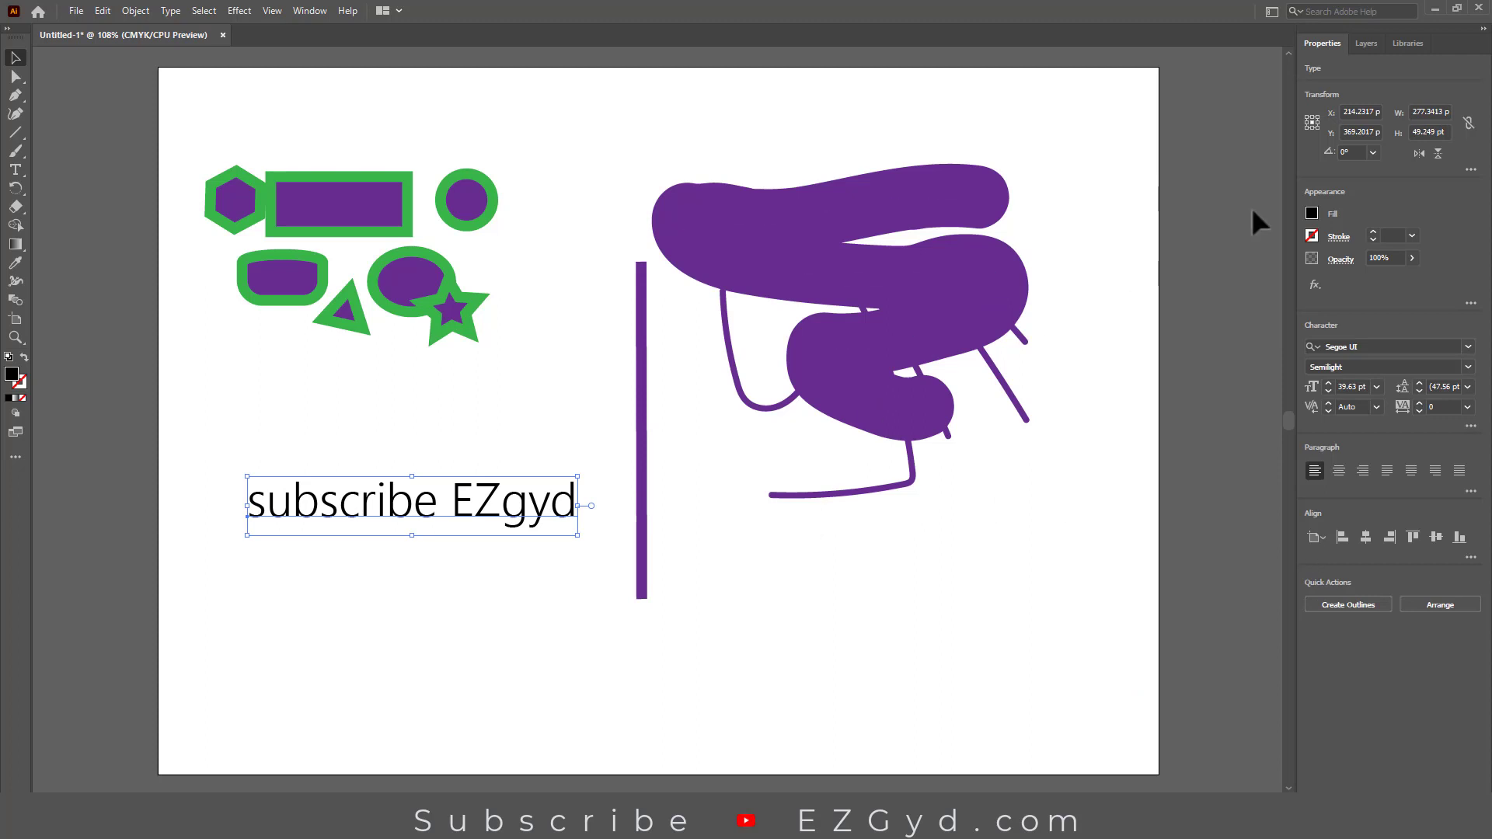
Step: Make the text purple and set its style to Segoe UI Bold
click(1311, 213)
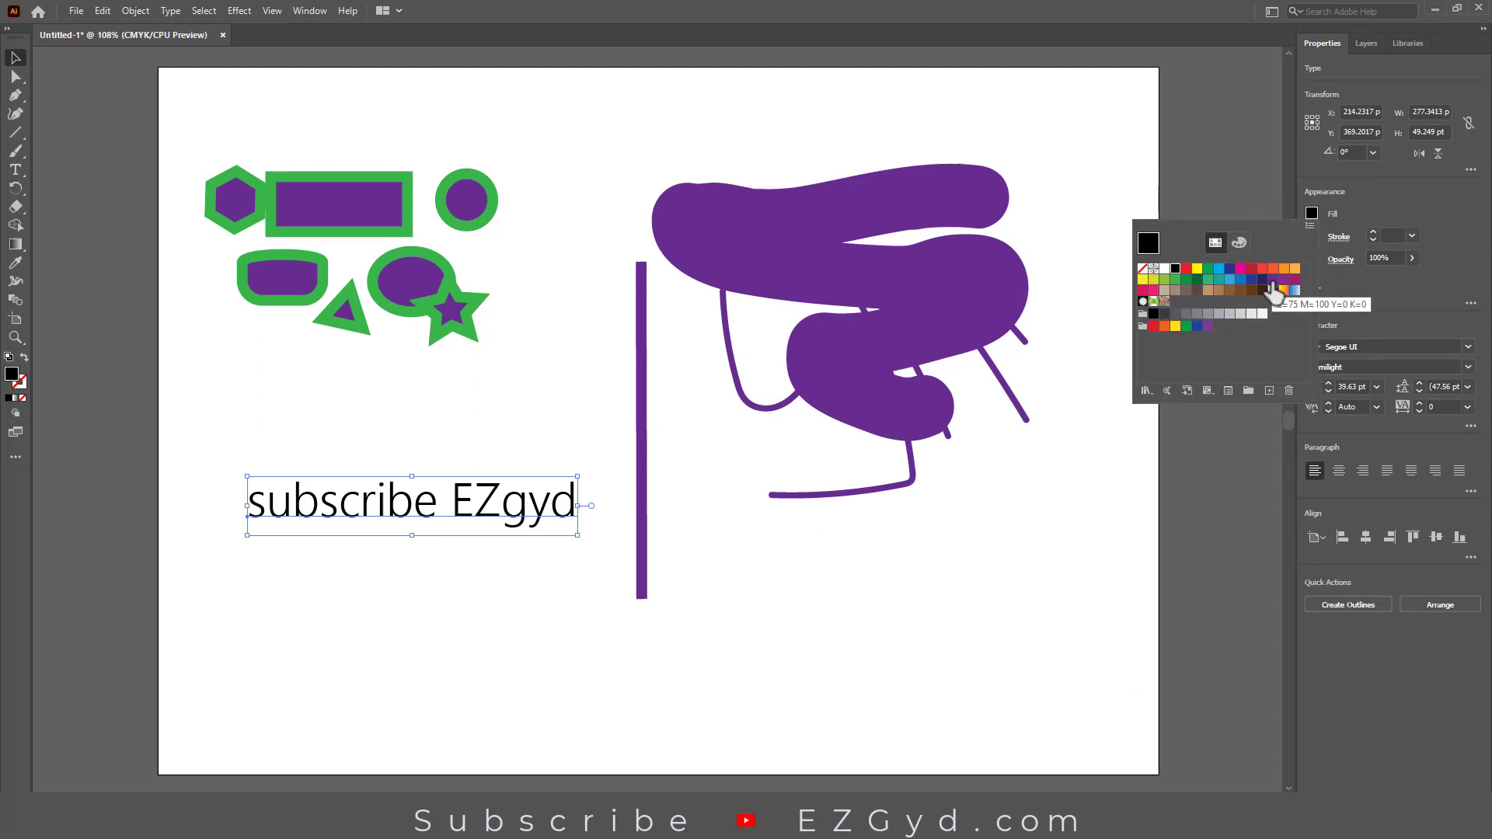
click(1271, 280)
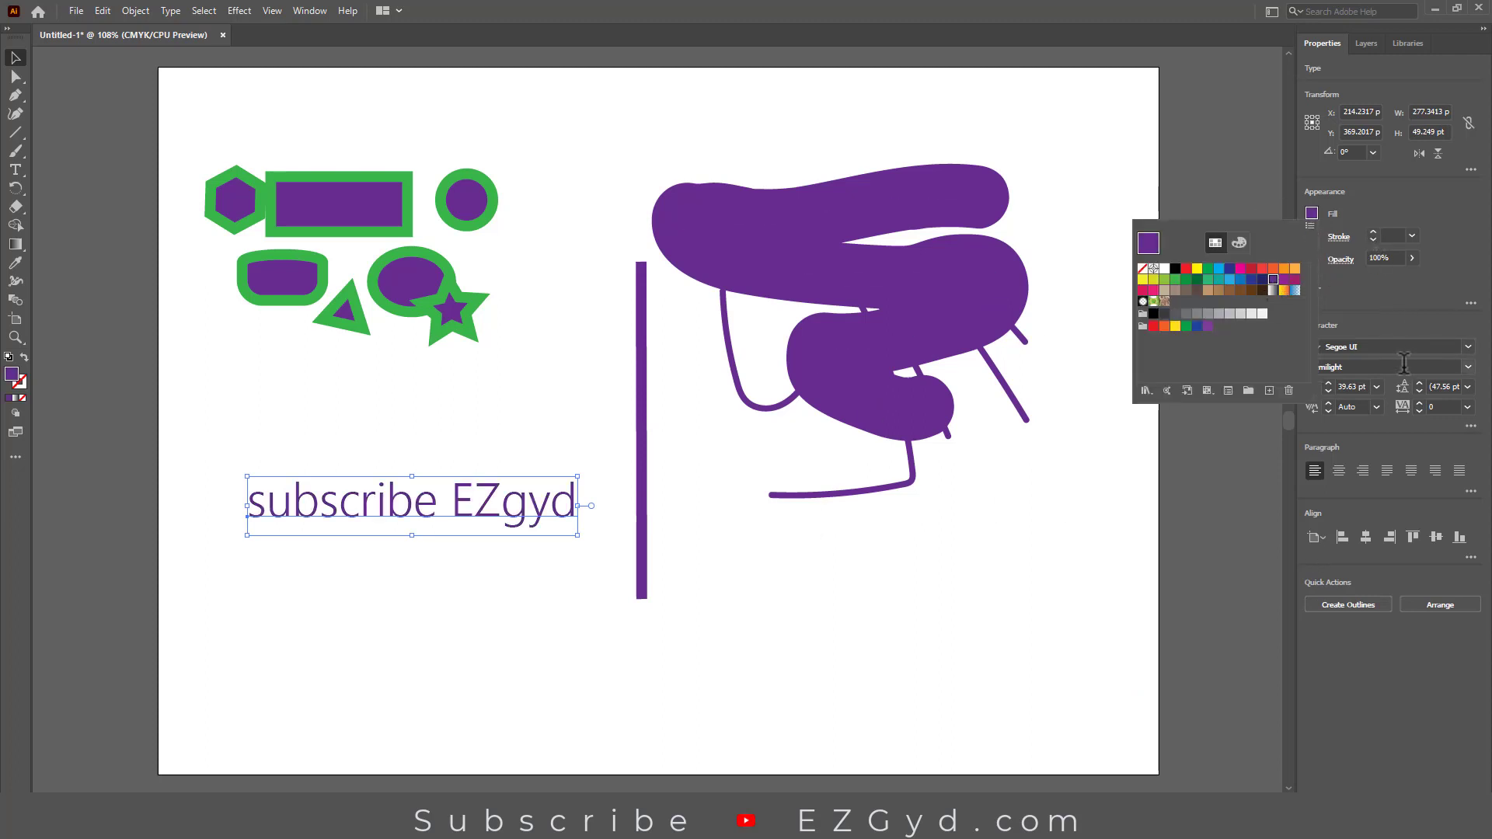
click(1467, 367)
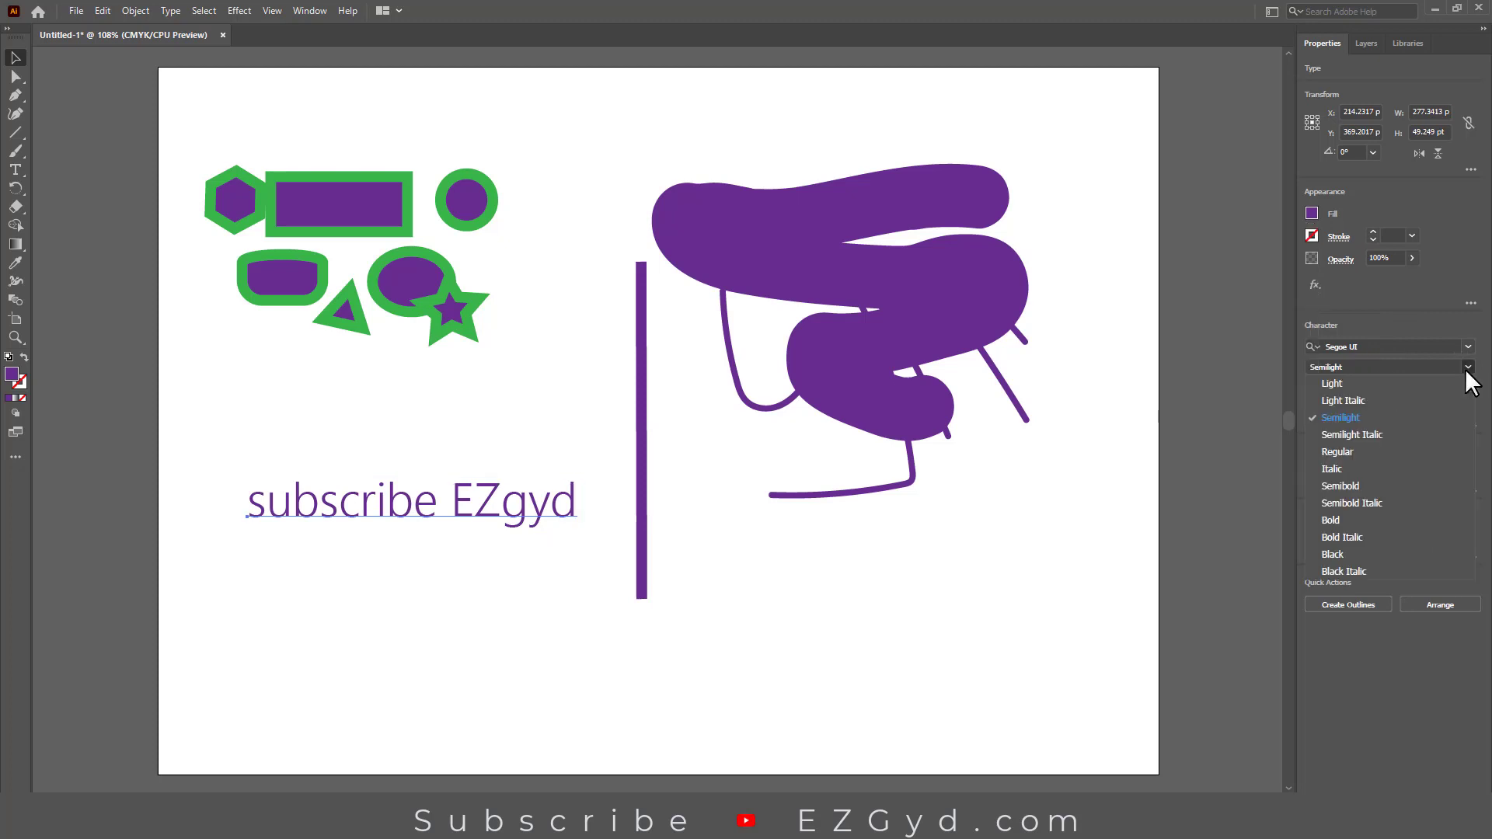
click(1363, 521)
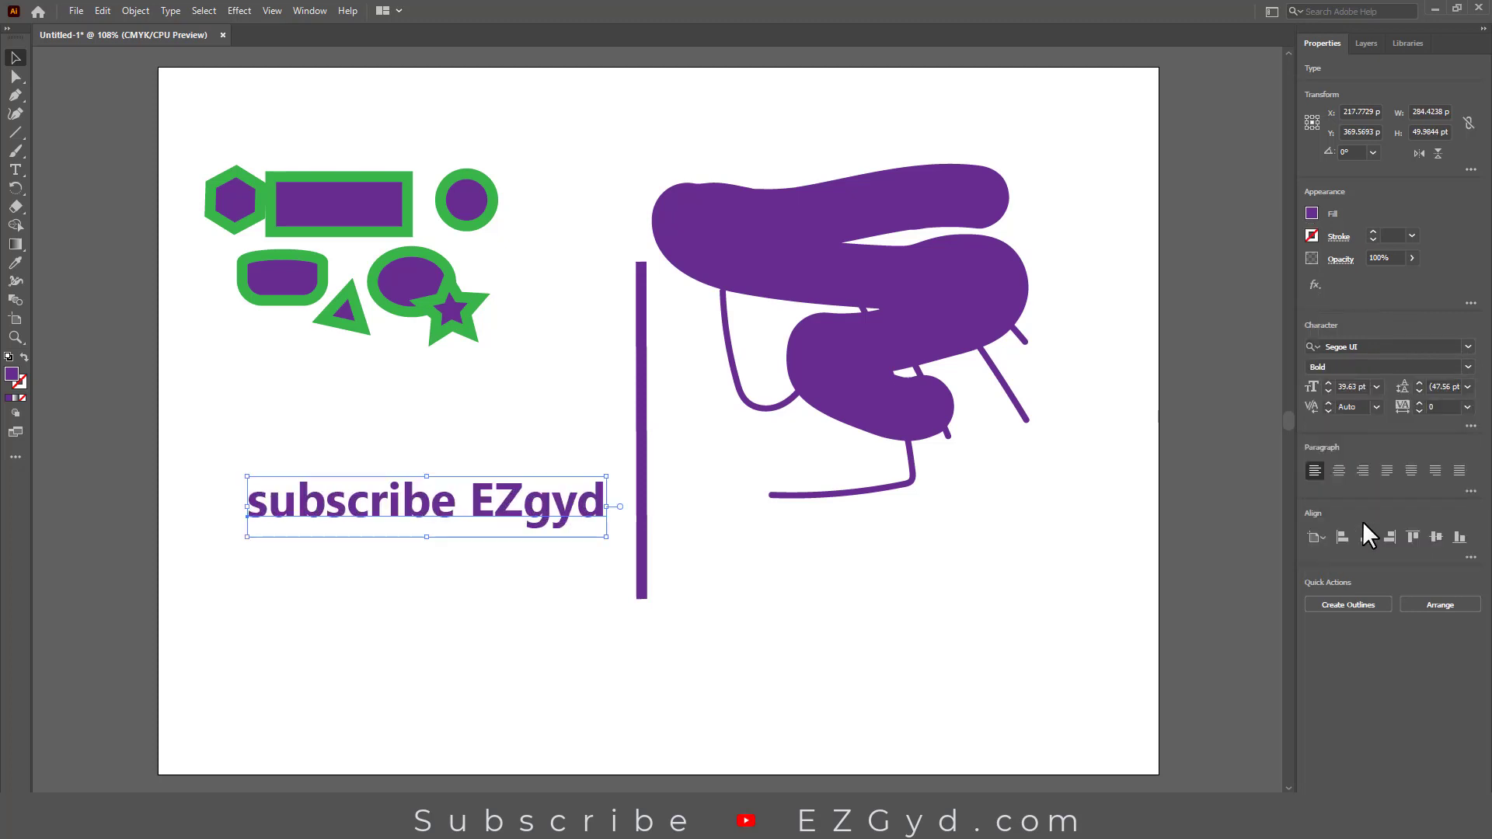
Step: Move the text up-left just below the shapes and deselect it
click(560, 513)
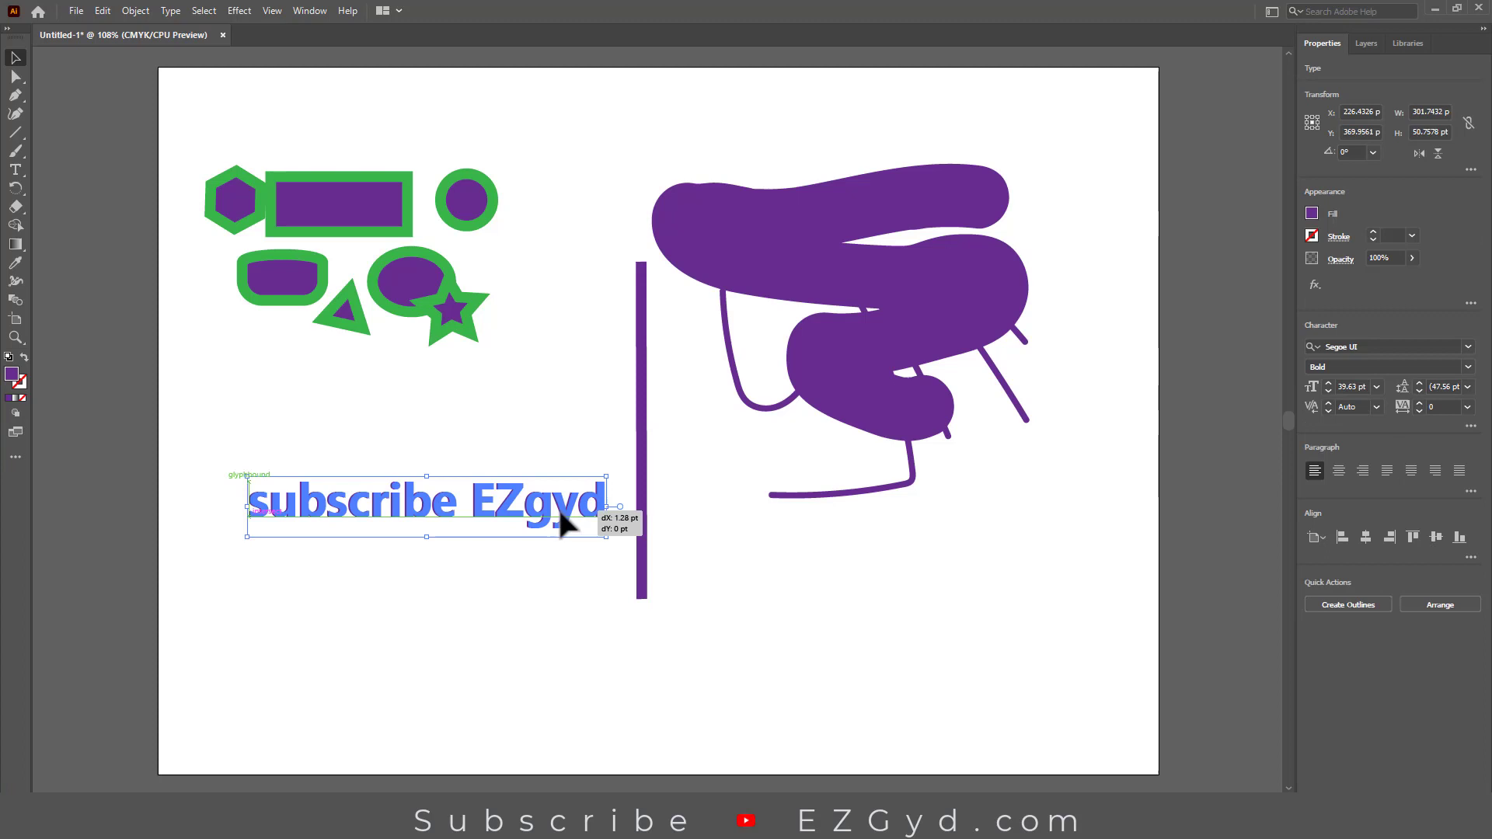
drag(455, 502, 429, 432)
click(472, 553)
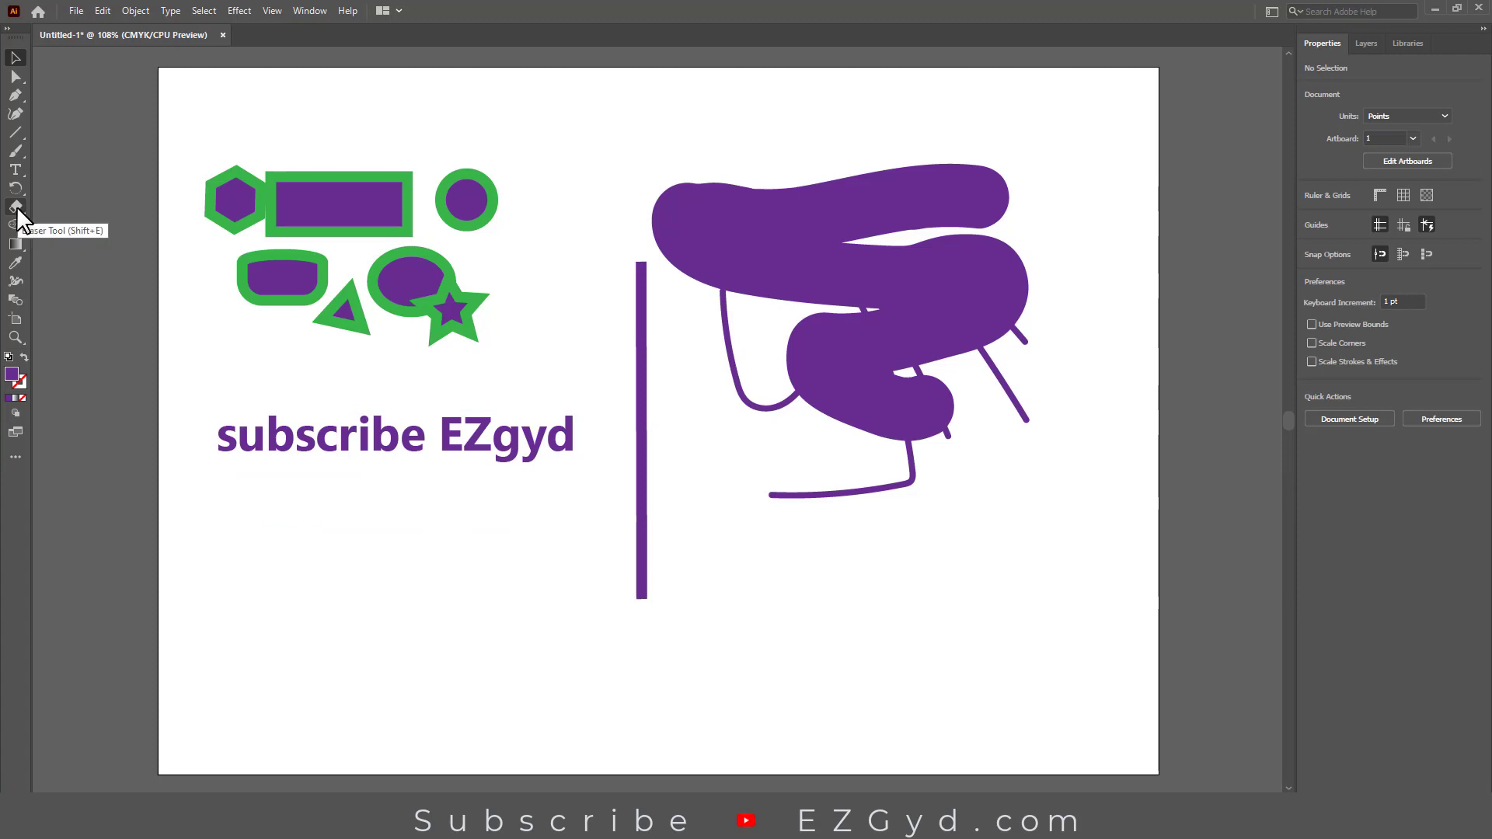
Step: Erase the big purple blobs and most of the vertical purple line with the Eraser
click(15, 207)
mouse_move(734, 185)
mouse_down()
mouse_move(824, 289)
mouse_move(909, 442)
mouse_up()
mouse_move(843, 342)
mouse_down()
mouse_move(889, 361)
mouse_move(953, 343)
mouse_move(909, 319)
mouse_move(987, 198)
mouse_move(713, 268)
mouse_move(757, 233)
mouse_up()
drag(816, 376, 775, 324)
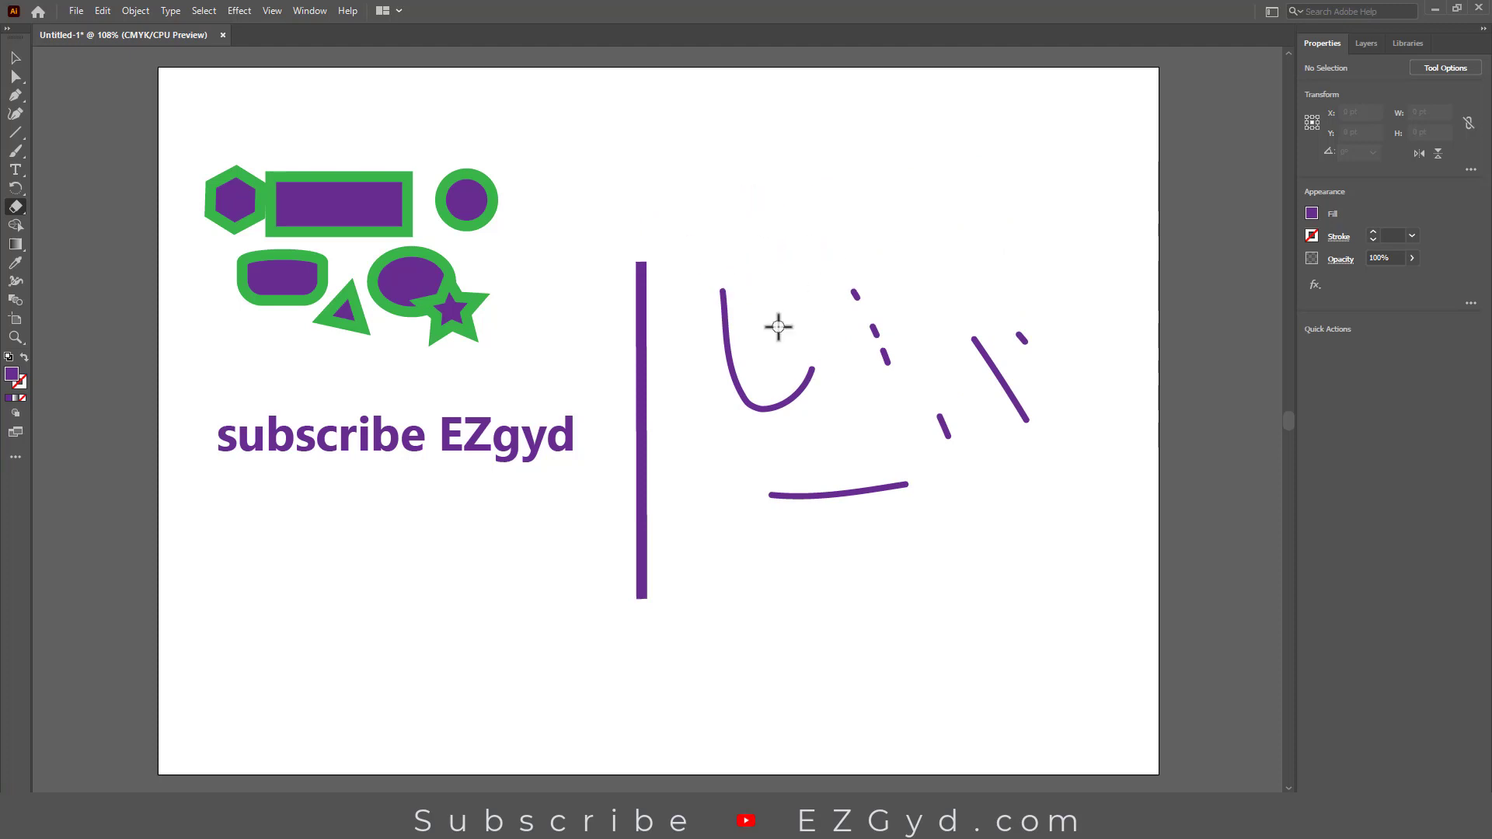
drag(649, 342, 658, 274)
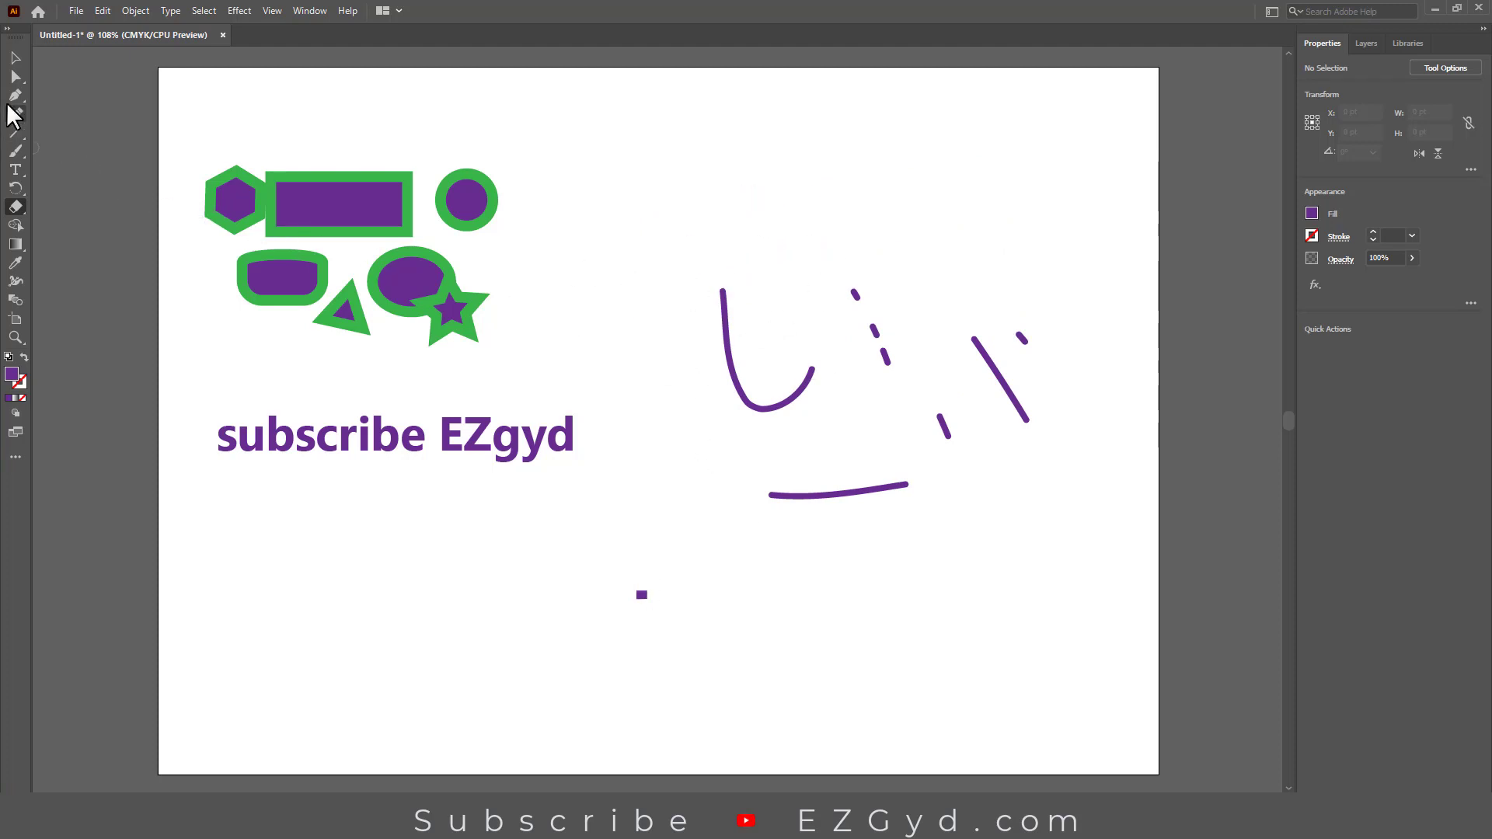
Step: Draw a circle near the top right of the artboard with the Ellipse tool
click(16, 58)
right_click(15, 132)
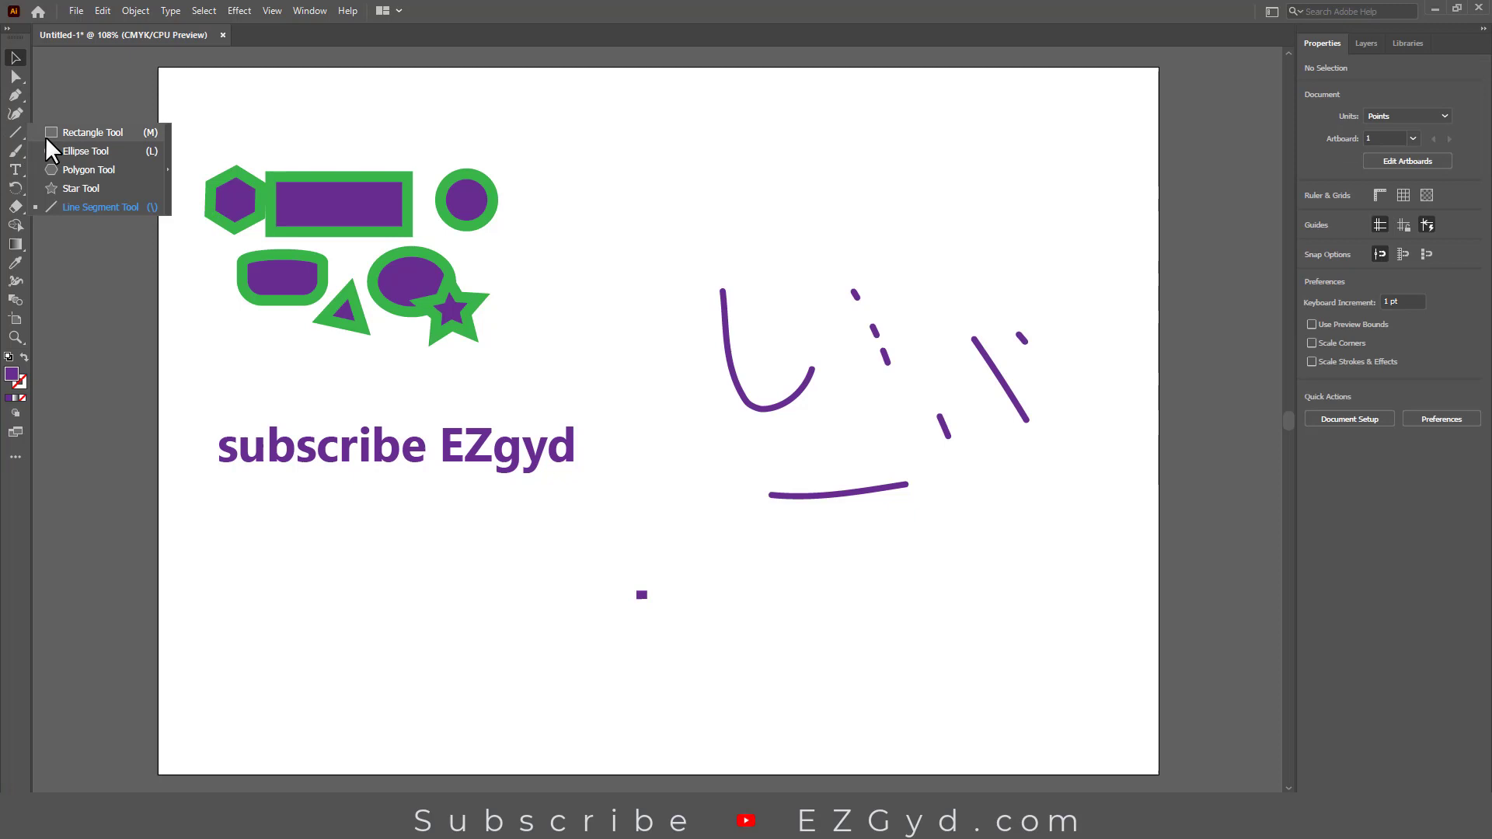
click(85, 152)
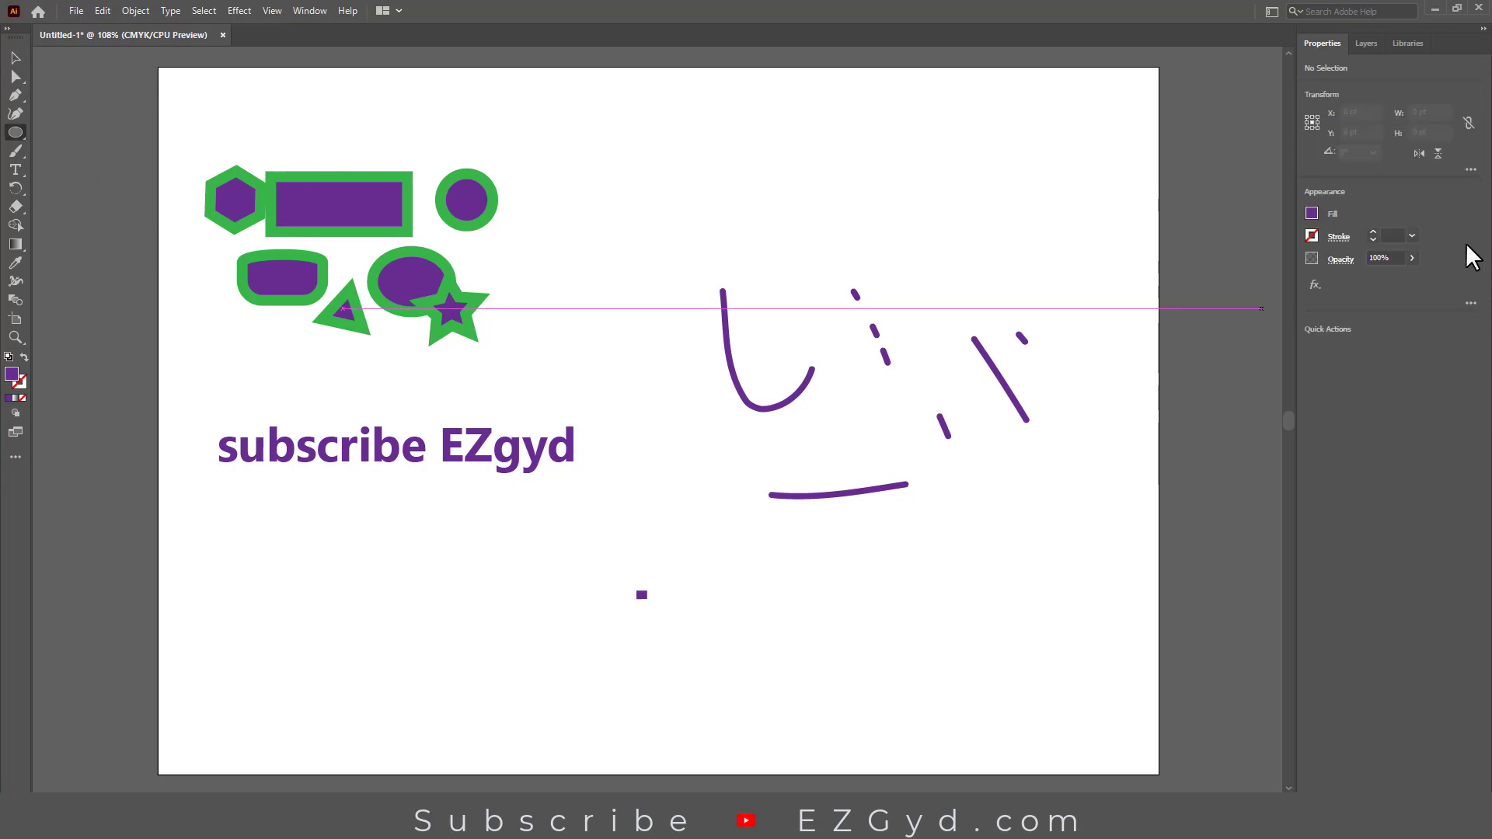
mouse_move(972, 177)
mouse_down()
mouse_move(999, 226)
mouse_move(1129, 335)
mouse_up()
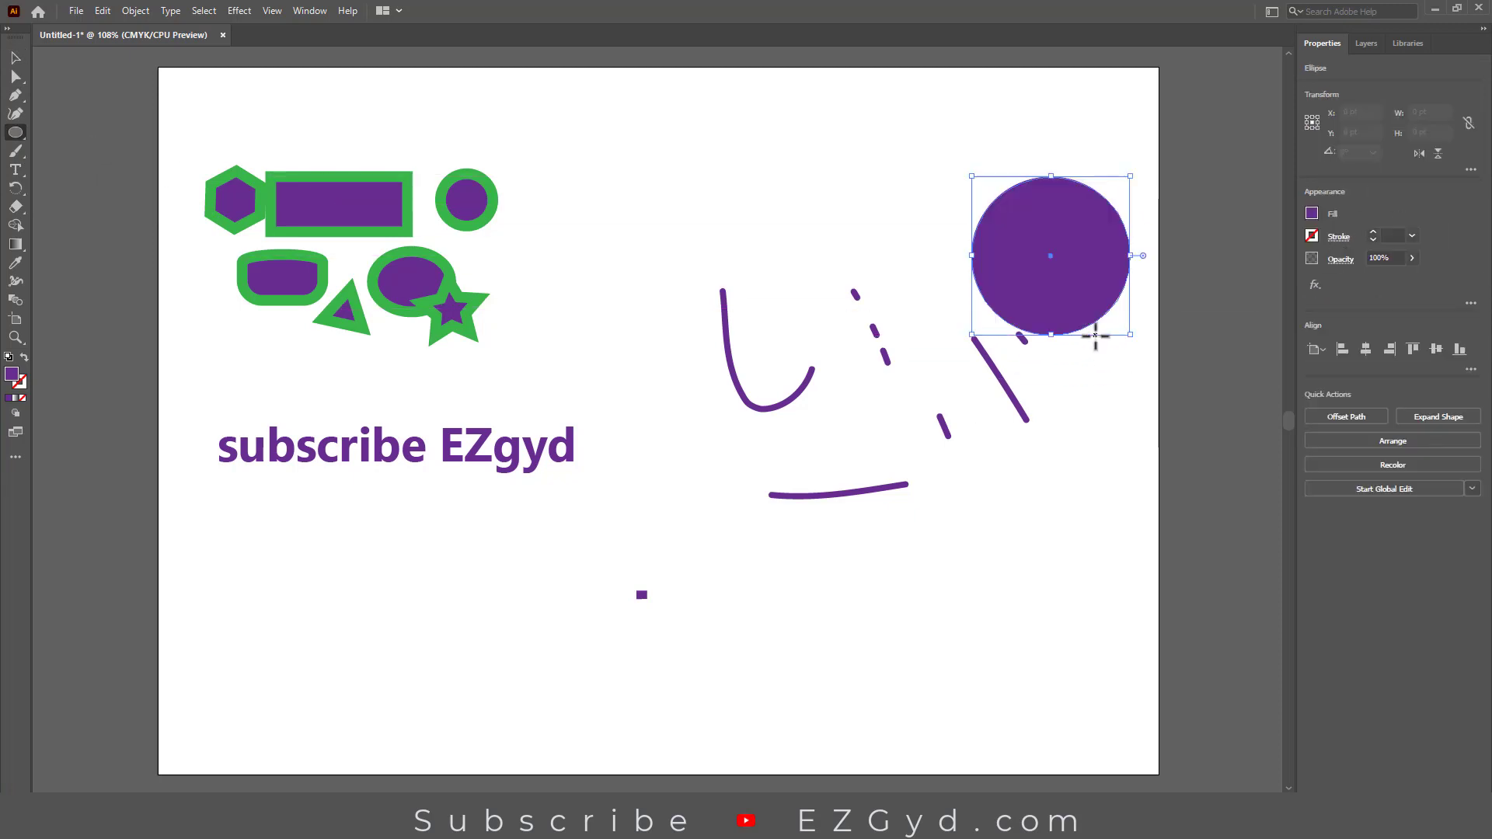
key(v)
drag(1013, 267, 932, 206)
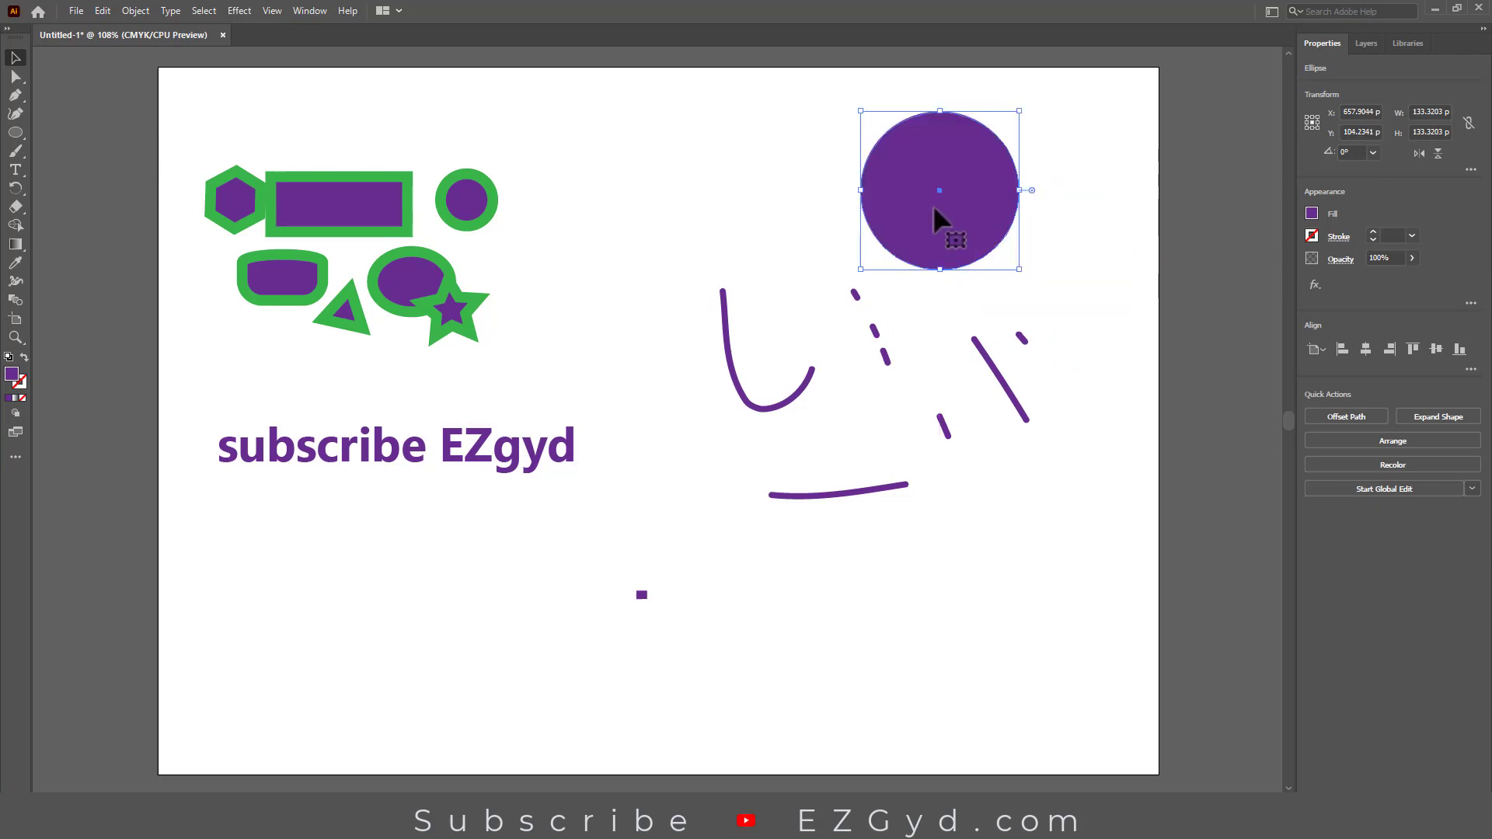
Step: Give the circle the rectangle's green outline with the Eyedropper and move it left toward the top centre
click(15, 263)
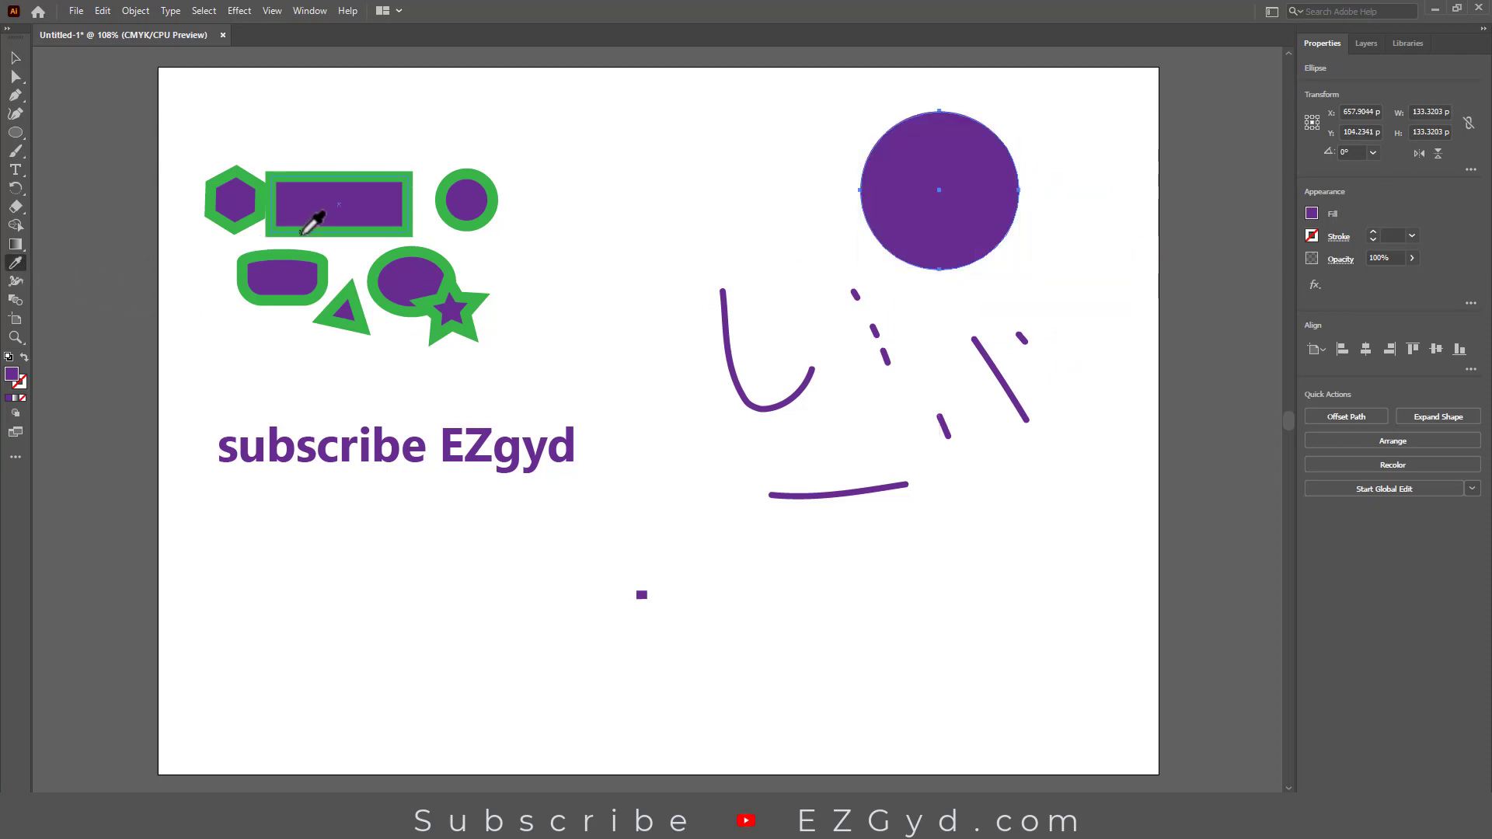
click(303, 230)
click(15, 58)
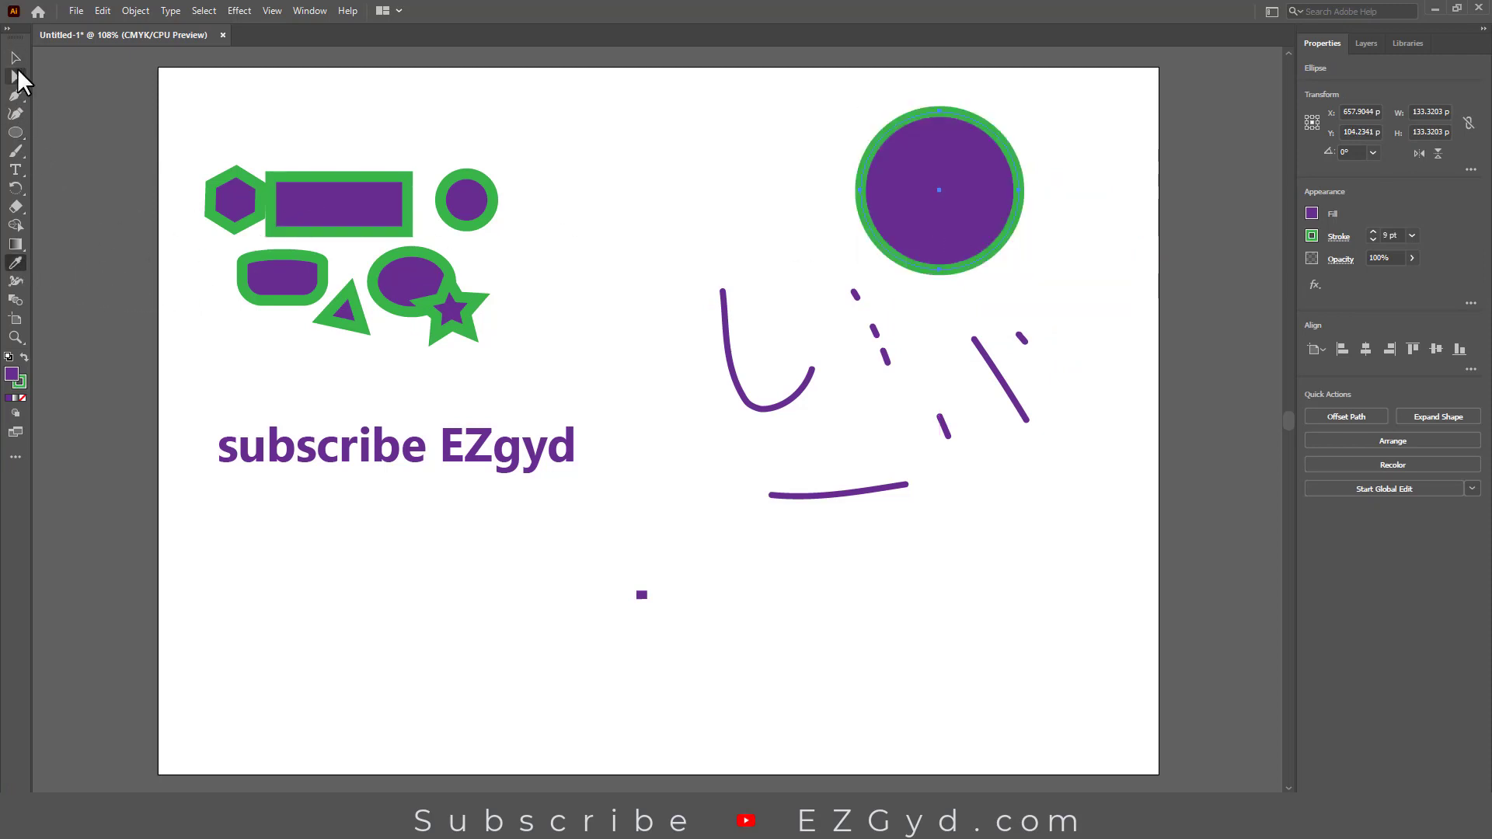
drag(981, 254, 839, 269)
click(16, 337)
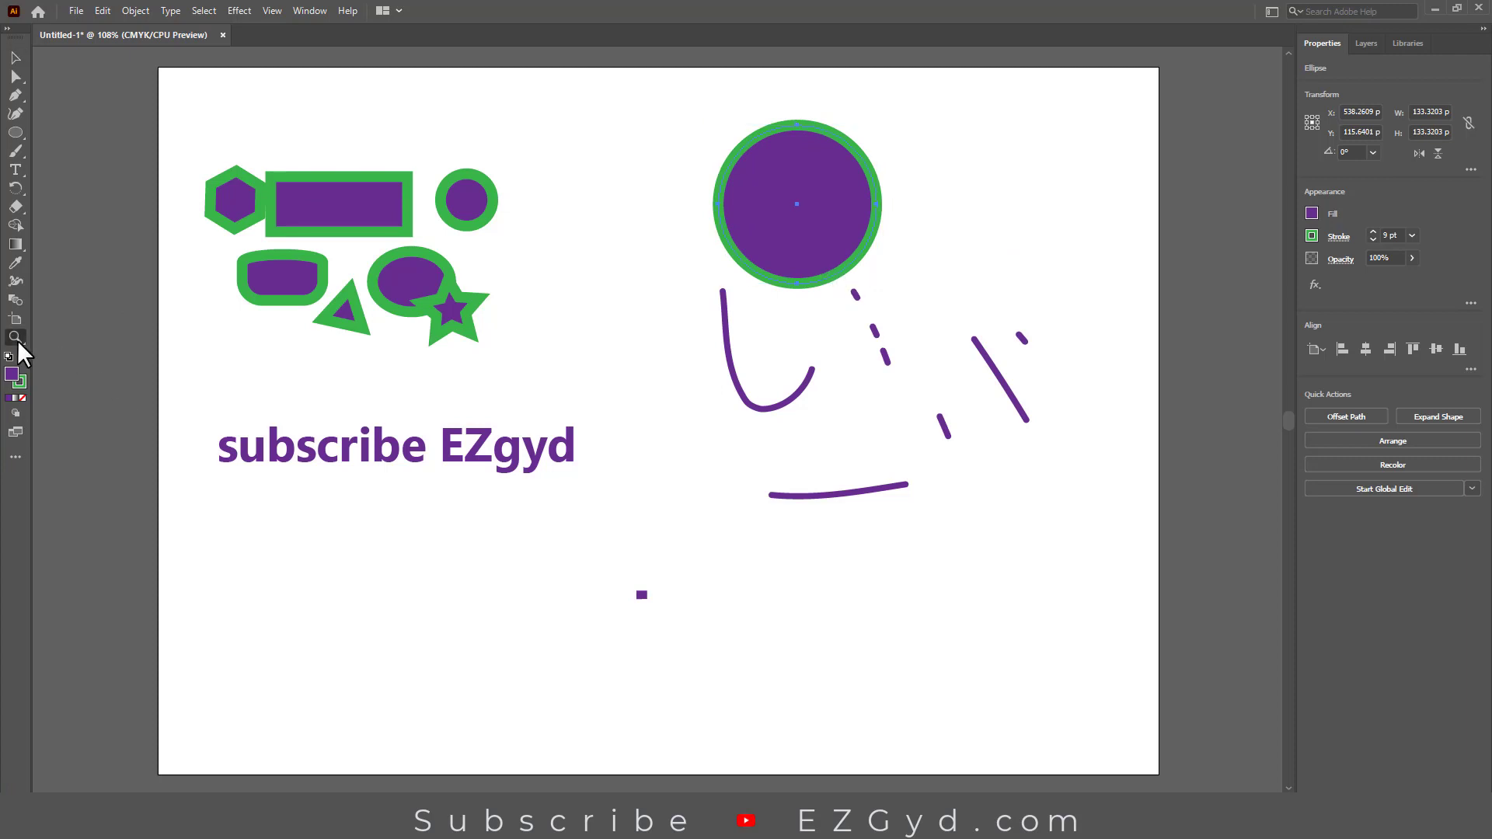
click(599, 427)
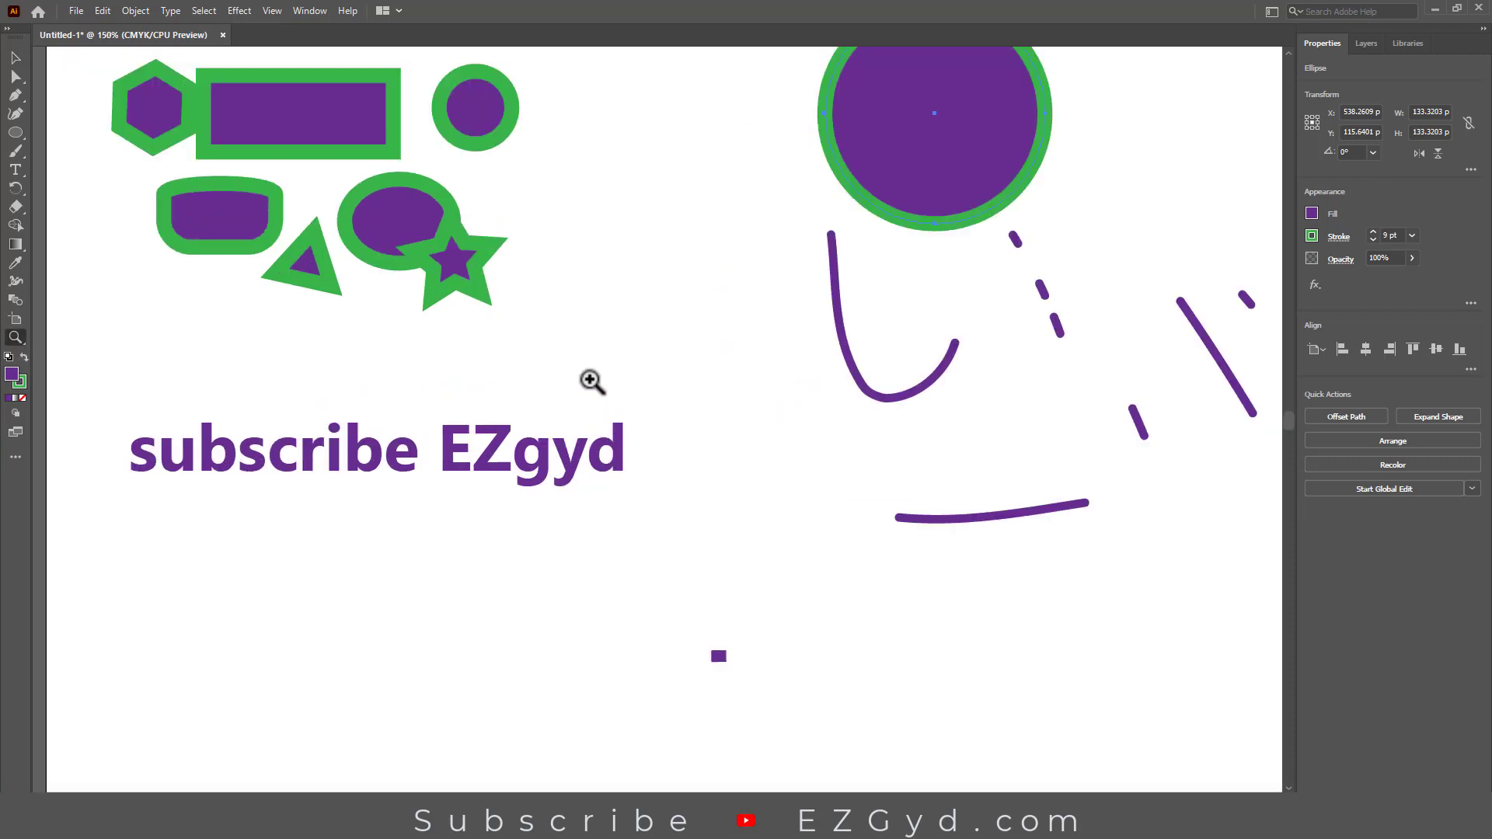
click(593, 383)
click(480, 402)
click(365, 518)
mouse_move(360, 566)
mouse_down()
mouse_move(479, 386)
mouse_move(589, 396)
mouse_up()
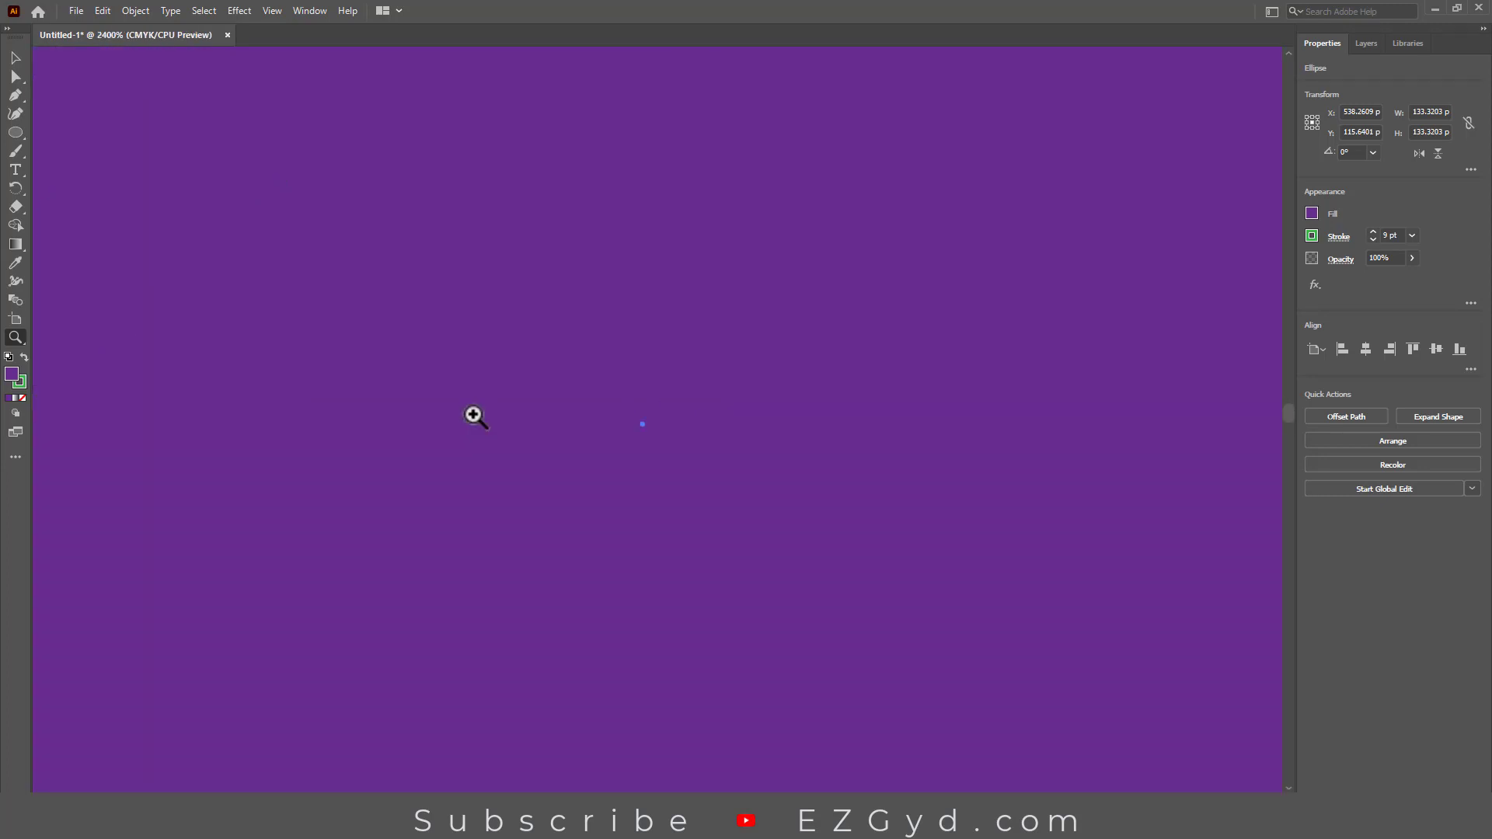
key(ctrl+minus)
key(ctrl+minus)
key(ctrl+minus)
key(ctrl+minus)
key(ctrl+minus)
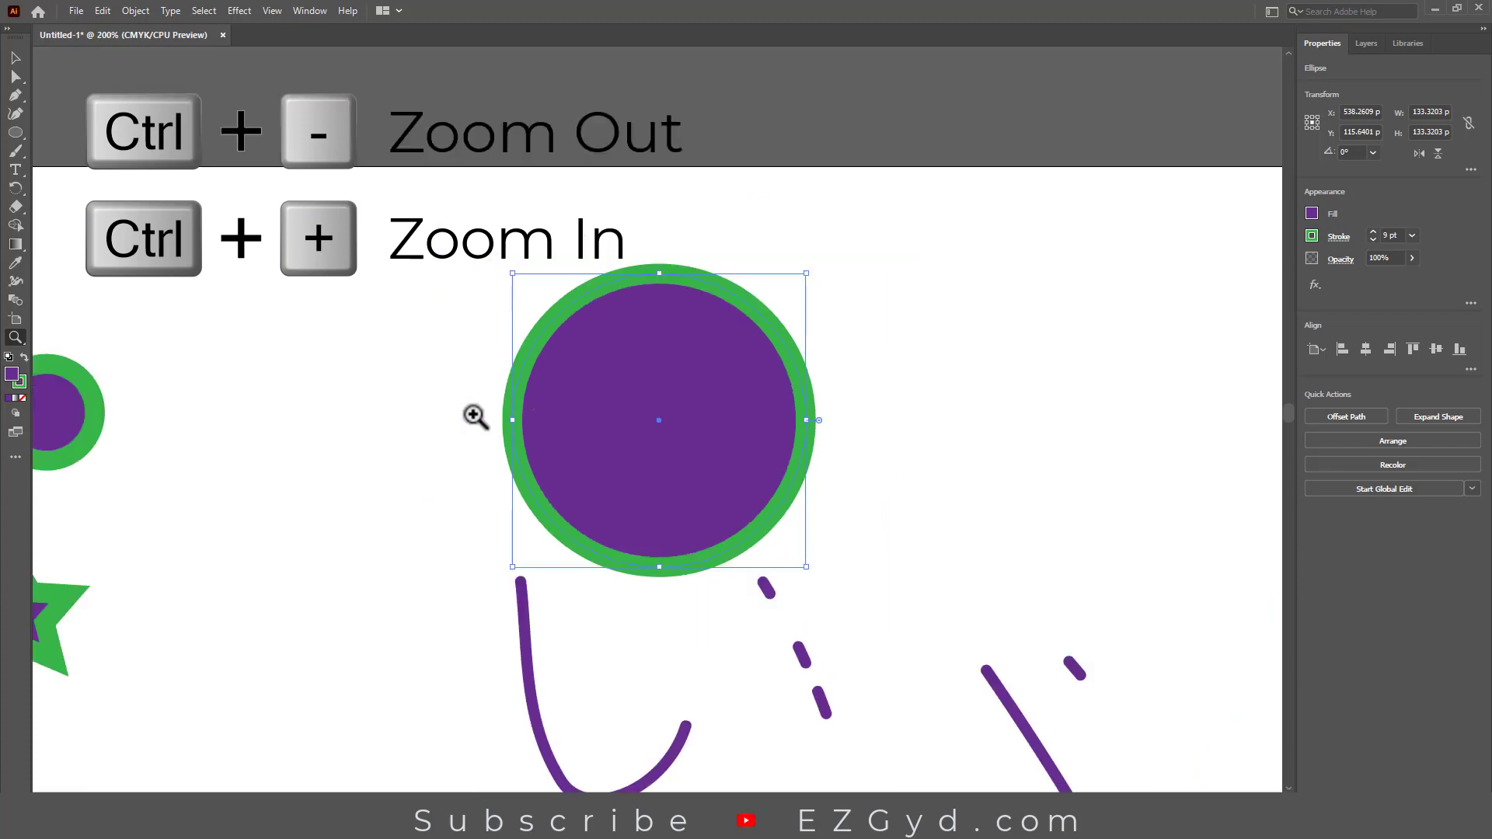
drag(456, 475, 649, 187)
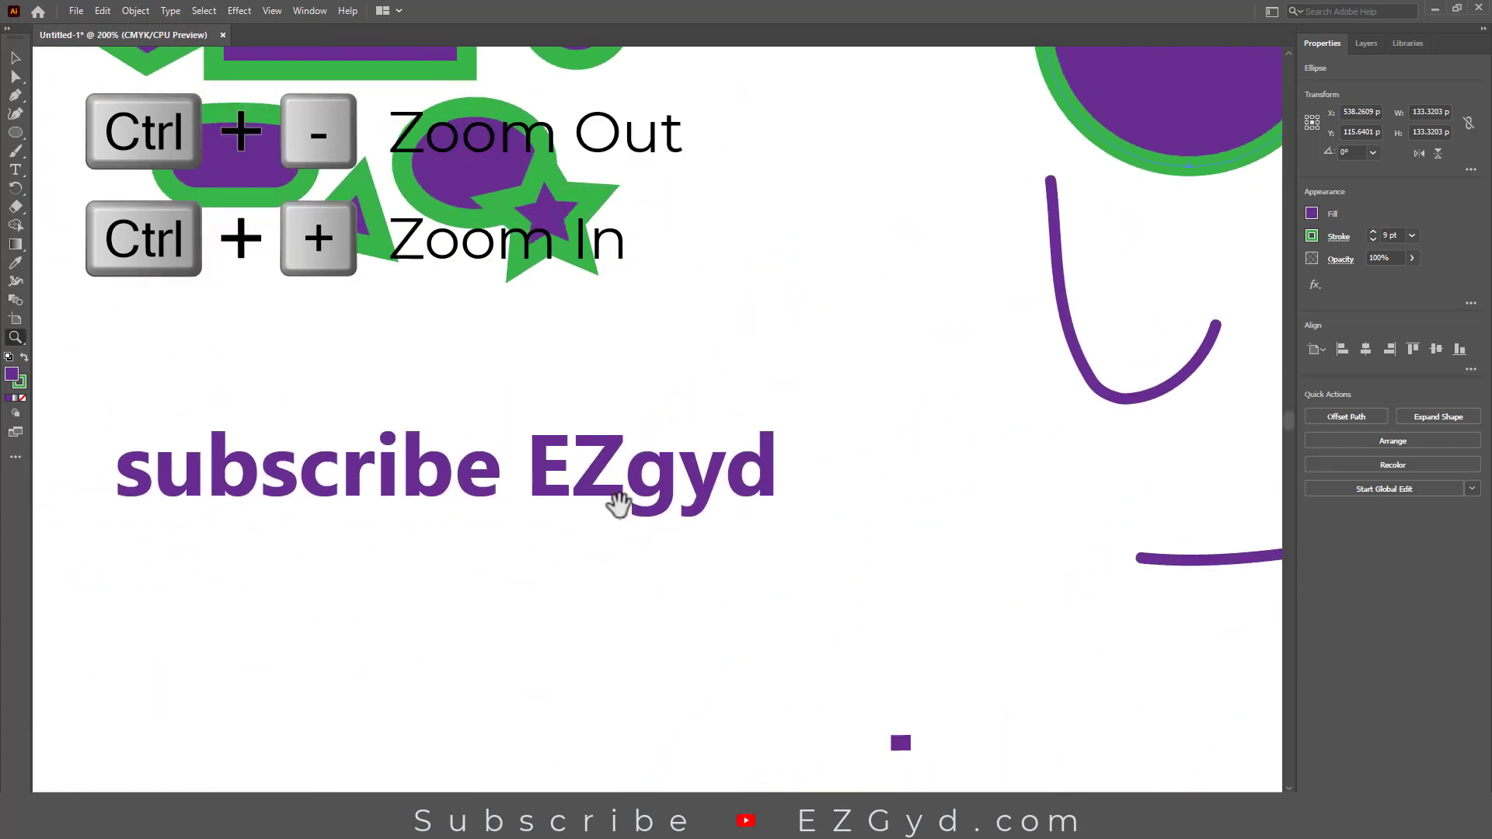